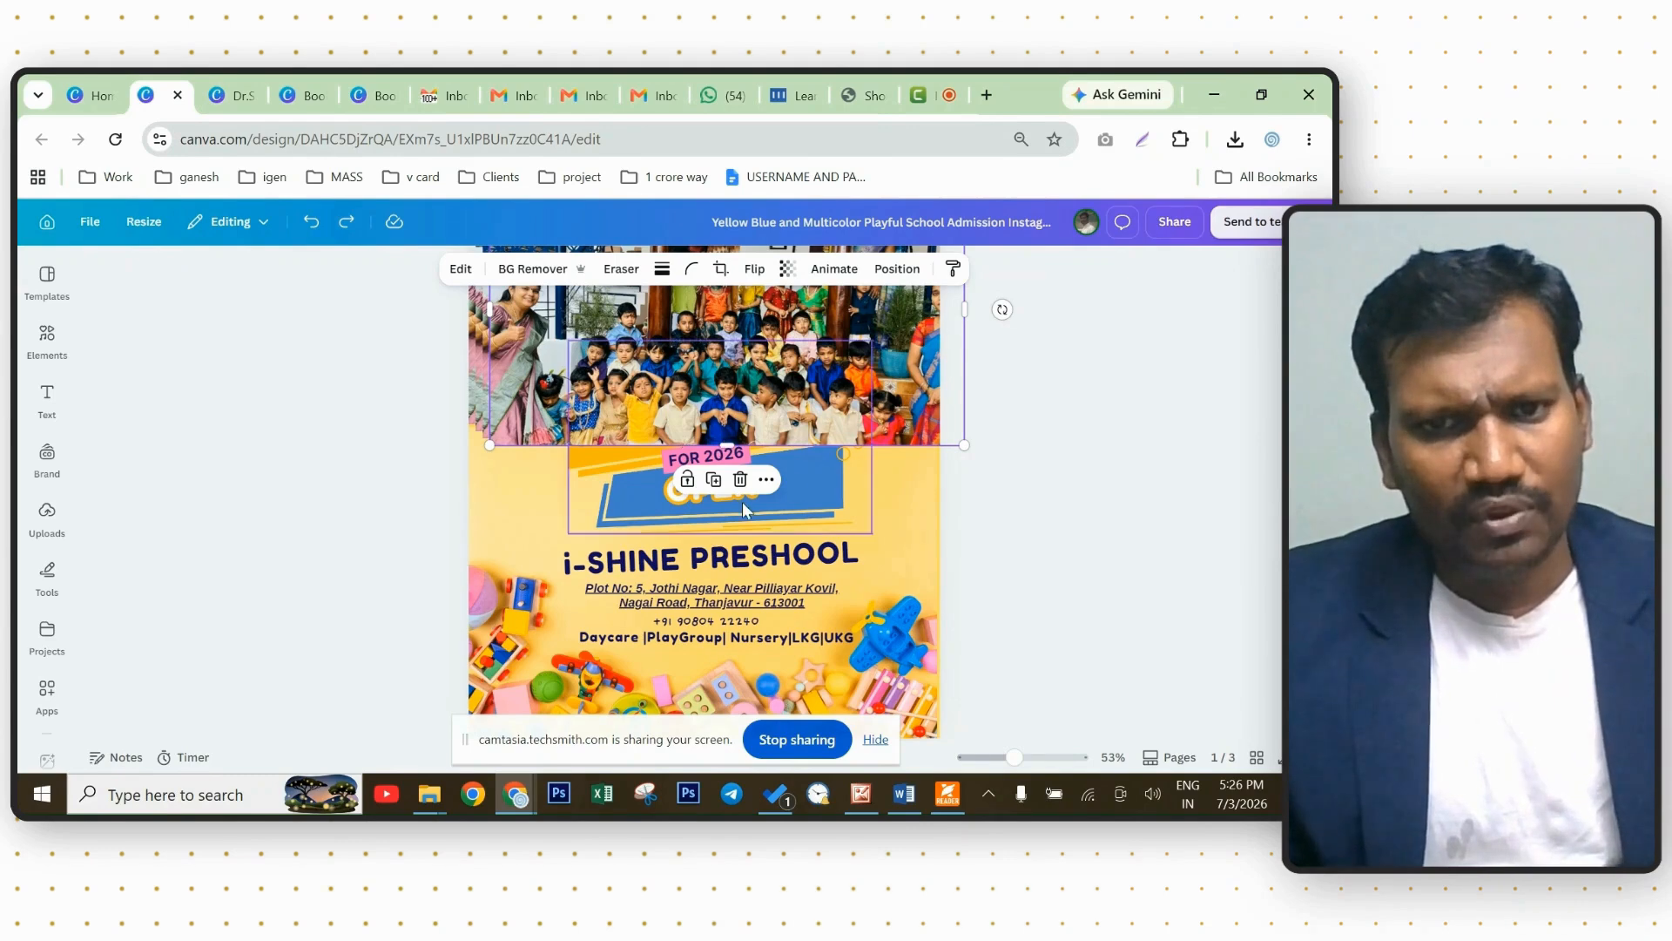
Enlarge the font size of the i-SHINE PRESHOOL heading in one-point increments.
click(786, 562)
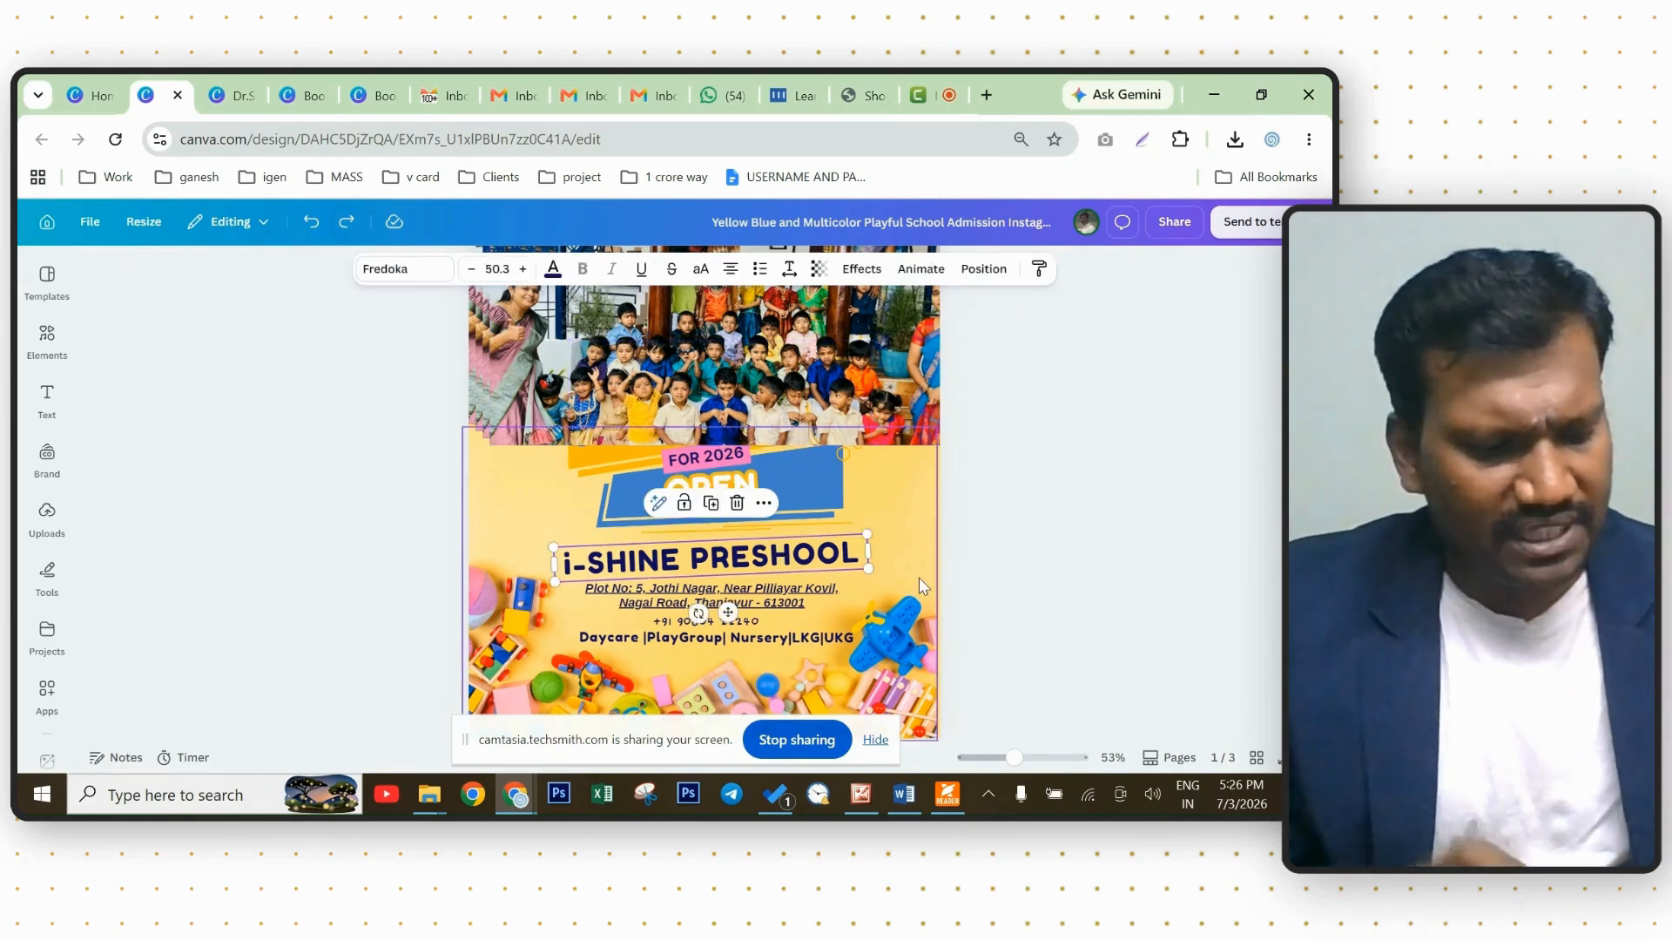
key(ctrl+shift+period)
key(ctrl+shift+period)
key(ctrl+shift+period)
key(ctrl+shift+period)
key(ctrl+shift+period)
key(ctrl+shift+period)
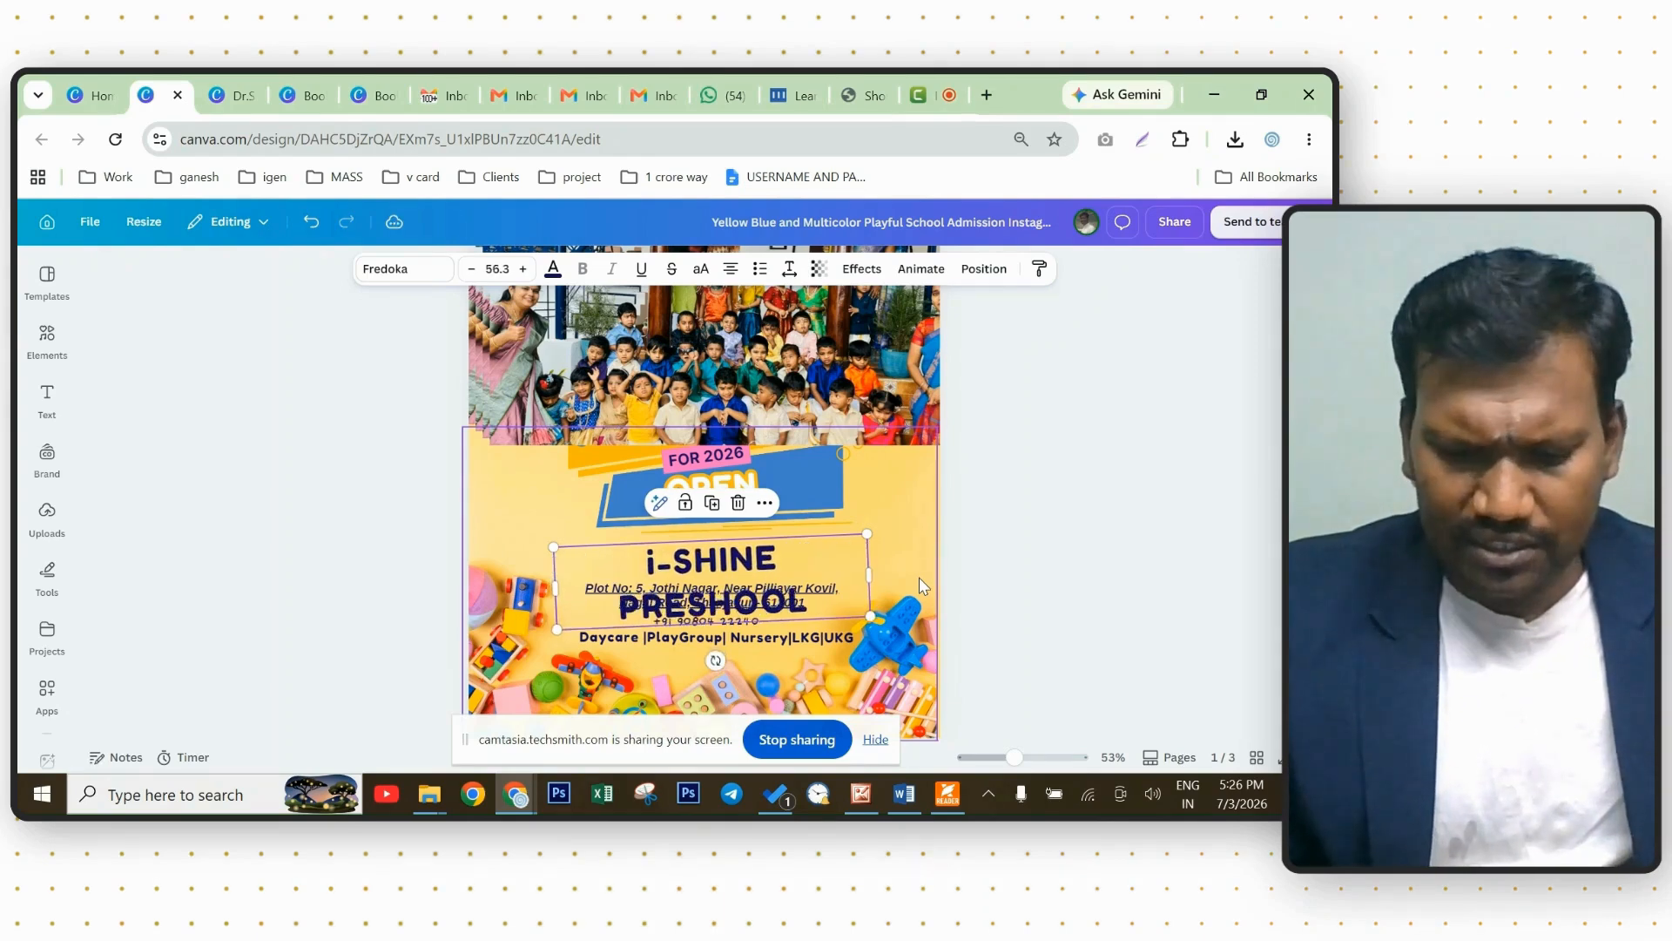
key(ctrl+shift+period)
key(ctrl+shift+period)
key(ctrl+shift+period)
key(ctrl+shift+period)
key(ctrl+shift+period)
key(ctrl+shift+period)
key(ctrl+shift+period)
key(ctrl+shift+period)
key(ctrl+shift+period)
key(ctrl+shift+period)
key(ctrl+shift+period)
key(ctrl+shift+period)
key(ctrl+shift+period)
key(ctrl+shift+period)
key(ctrl+shift+period)
Reduce the font size of the i-SHINE PRESHOOL heading to 48.3.
key(ctrl+shift+comma)
key(ctrl+shift+comma)
key(ctrl+shift+comma)
key(ctrl+shift+comma)
key(ctrl+shift+comma)
key(ctrl+shift+comma)
key(ctrl+shift+comma)
key(ctrl+shift+comma)
key(ctrl+shift+comma)
key(ctrl+shift+comma)
key(ctrl+shift+comma)
key(ctrl+shift+comma)
key(ctrl+shift+comma)
key(ctrl+shift+comma)
key(ctrl+shift+comma)
key(ctrl+shift+comma)
key(ctrl+shift+comma)
key(ctrl+shift+comma)
key(ctrl+shift+comma)
key(ctrl+shift+comma)
key(ctrl+shift+comma)
key(ctrl+shift+comma)
key(ctrl+shift+comma)
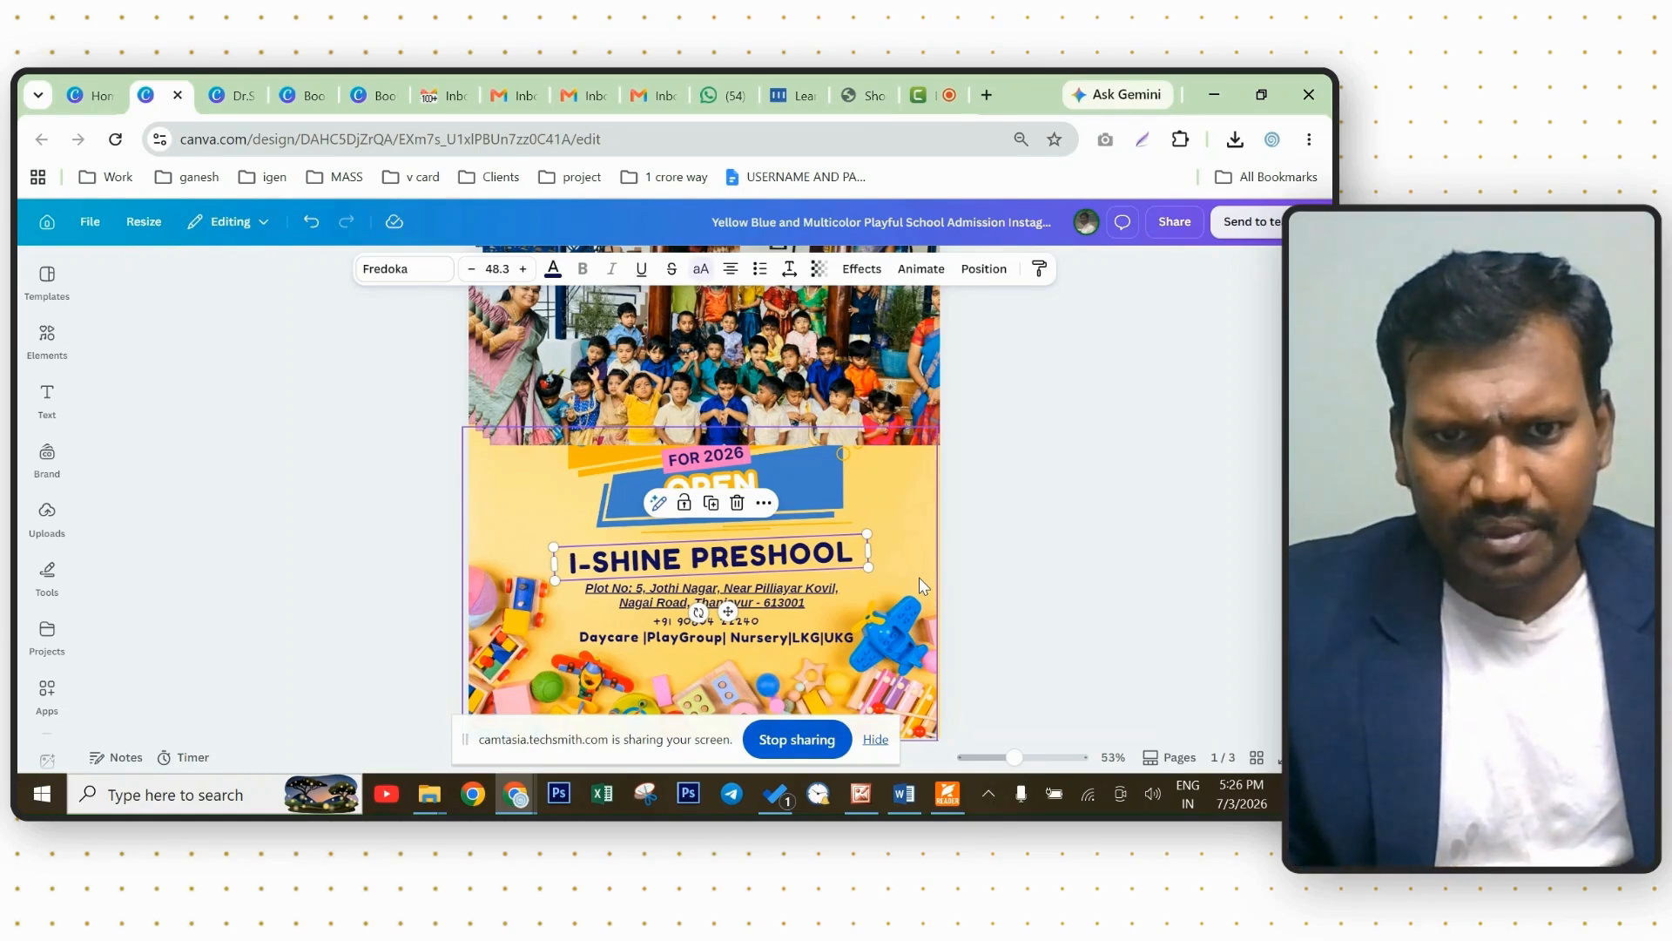
Toggle the letter case of the address text below the school name, leaving it in all uppercase.
click(801, 603)
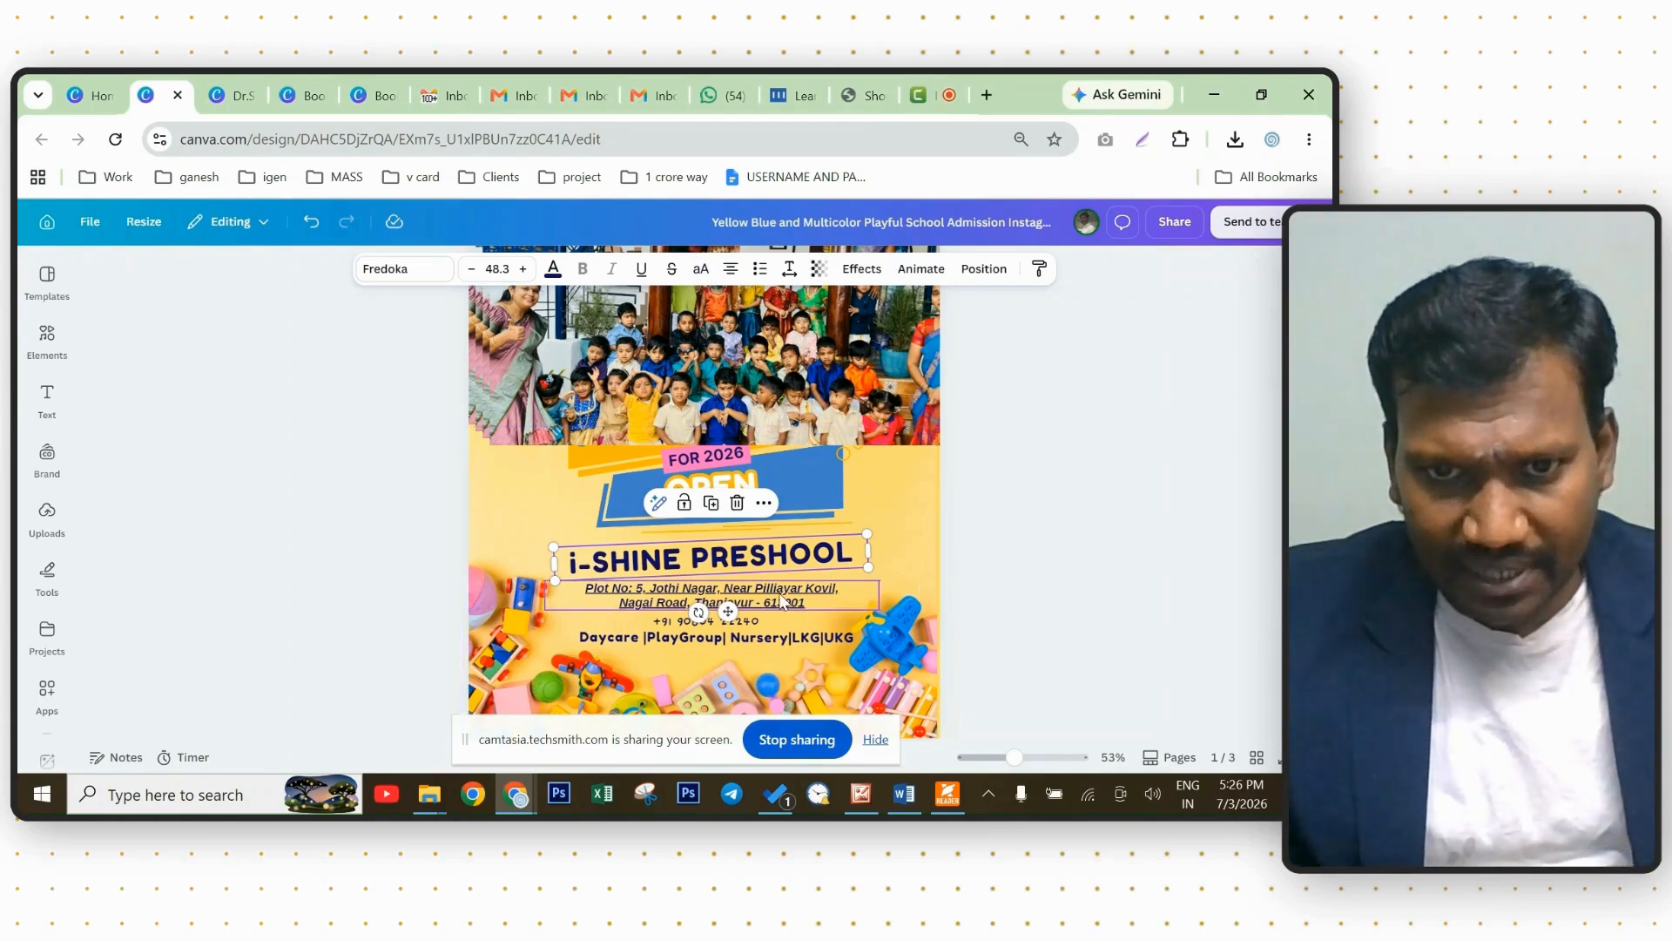
key(ctrl+shift+k)
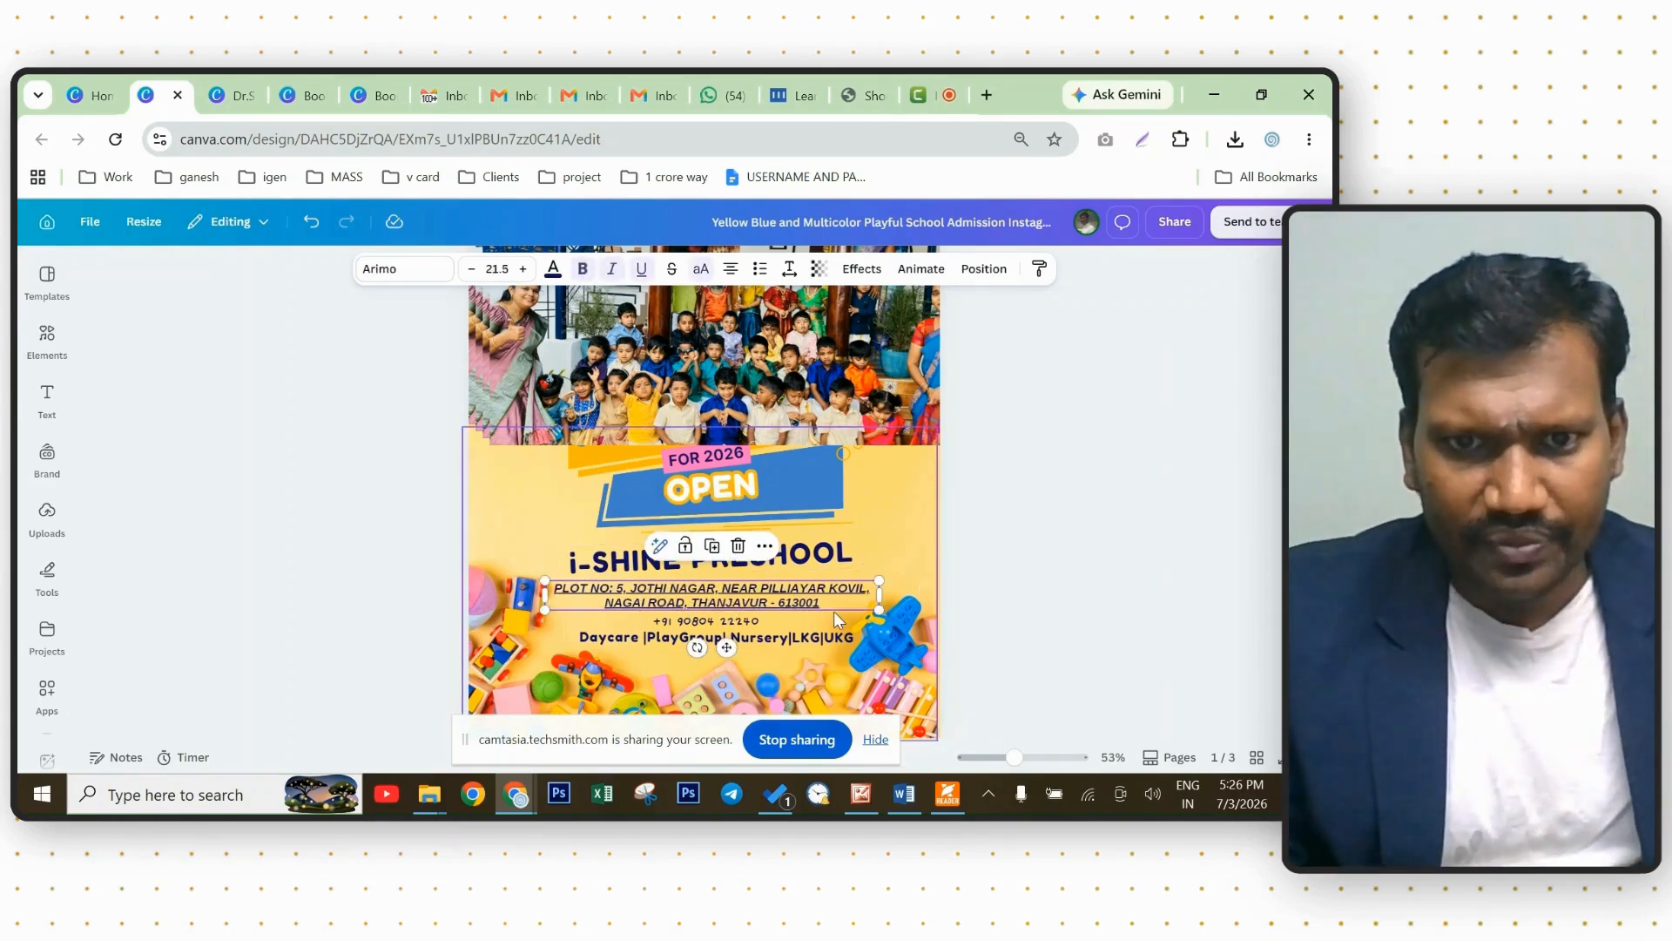
key(ctrl+shift+k)
key(ctrl+shift+k)
key(ctrl+shift+k)
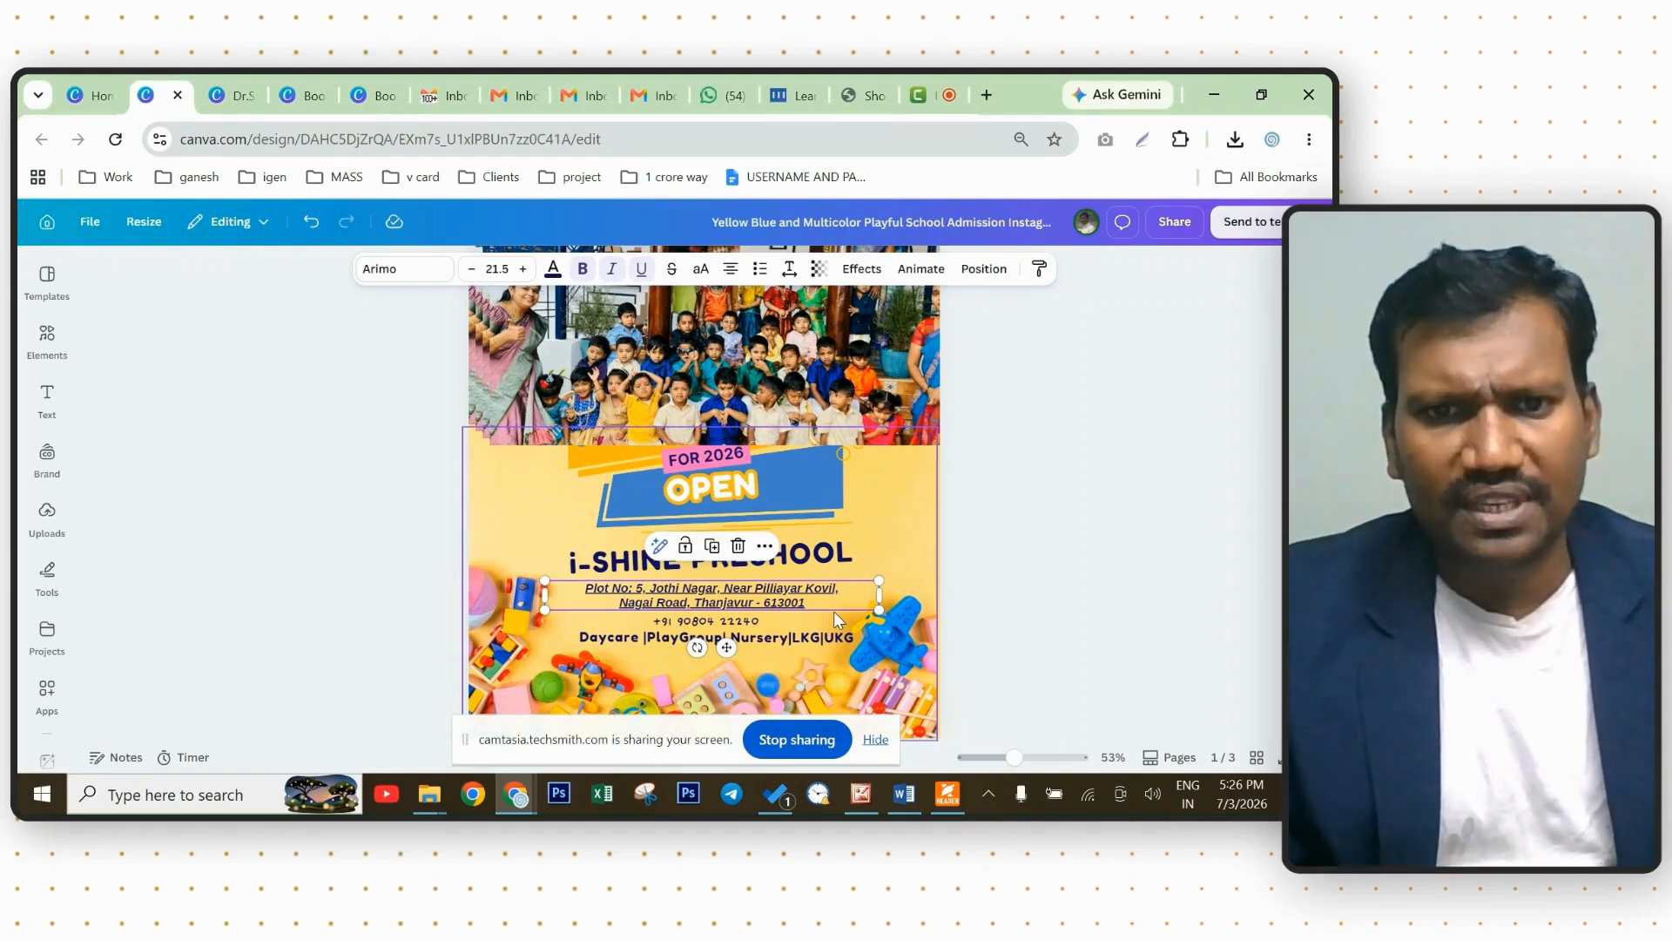
key(ctrl+shift+k)
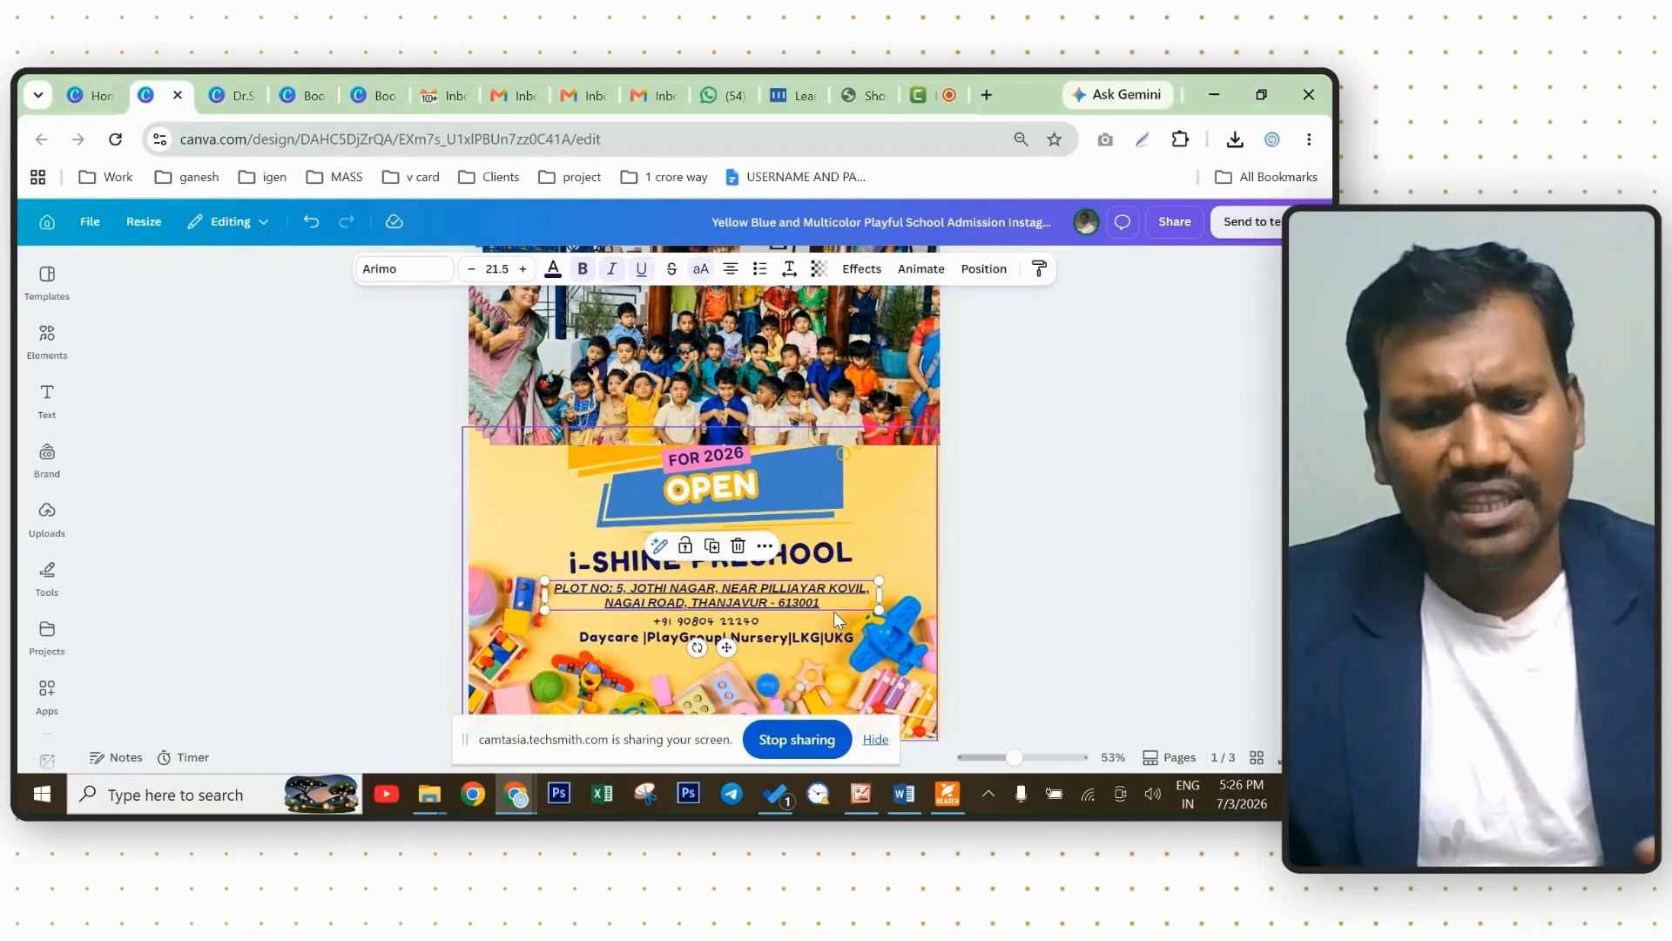
click(957, 525)
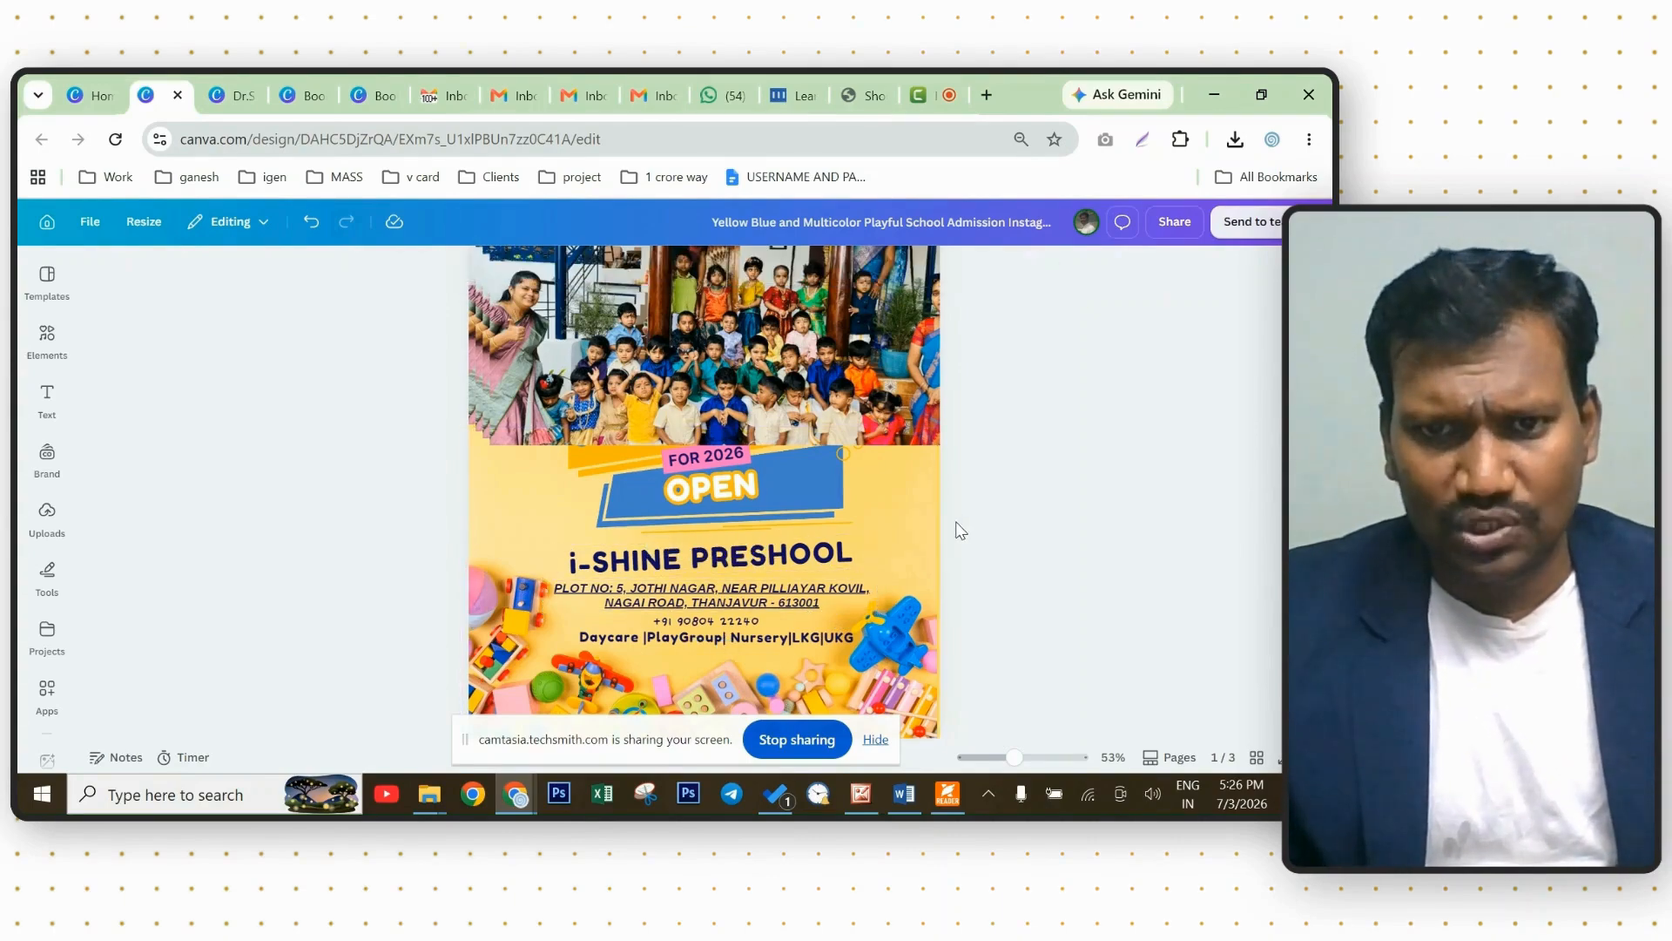
Add a new page directly after page 1 of the design.
scroll(956, 526, down, 2)
scroll(956, 529, up, 1)
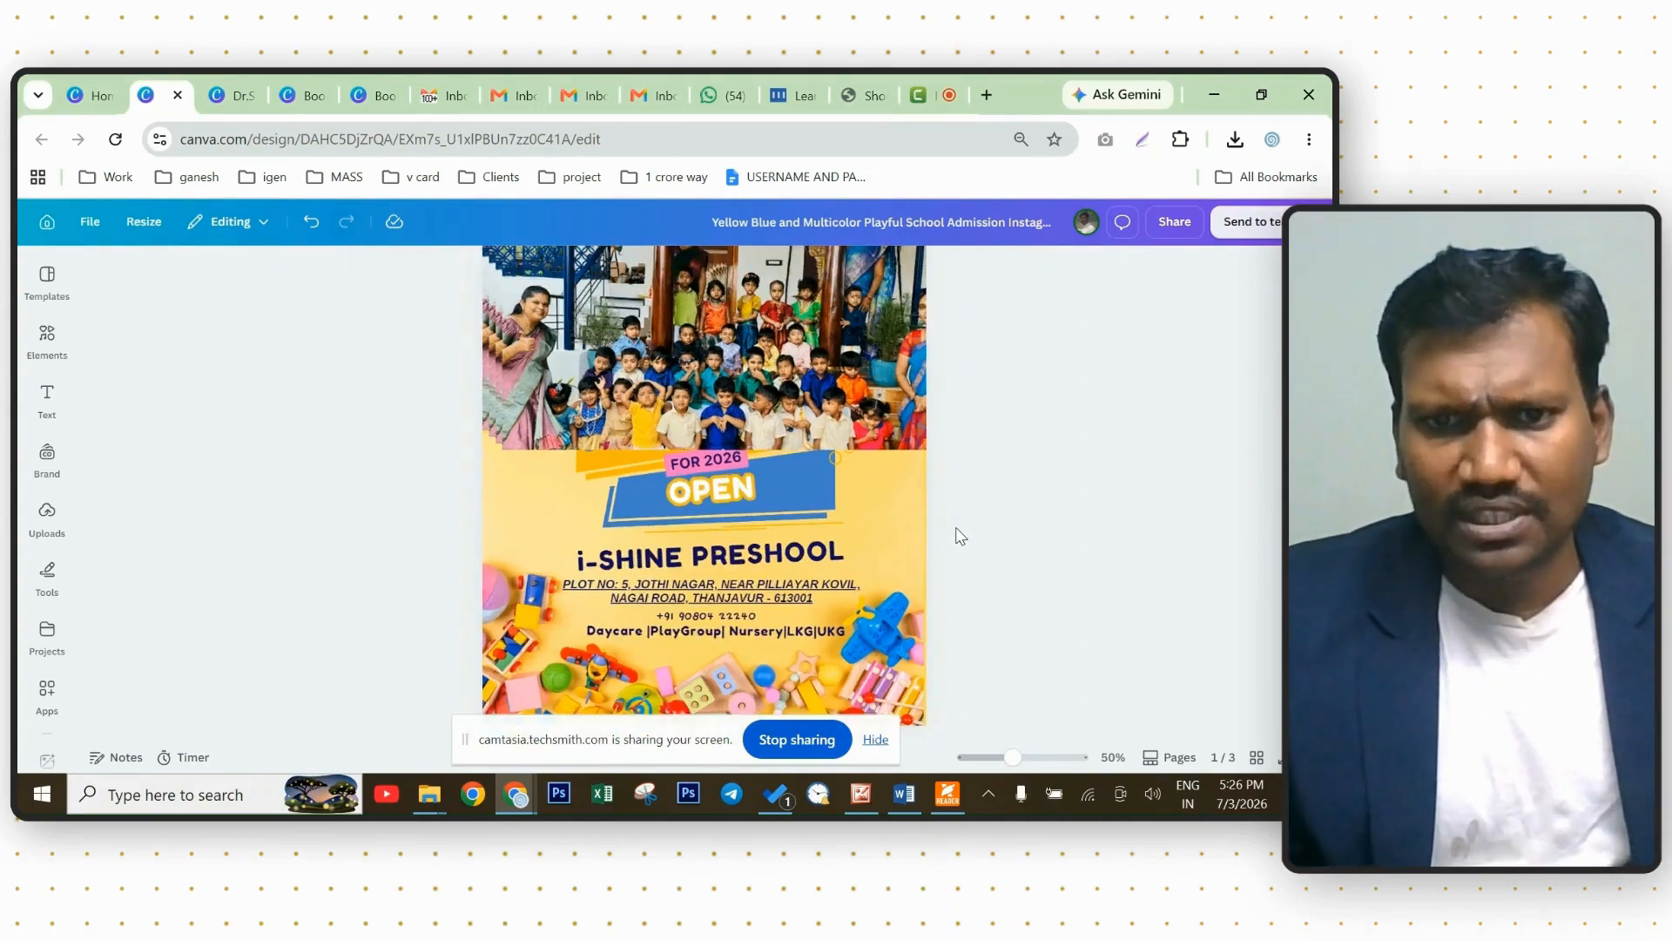
scroll(958, 535, up, 2)
scroll(958, 534, down, 1)
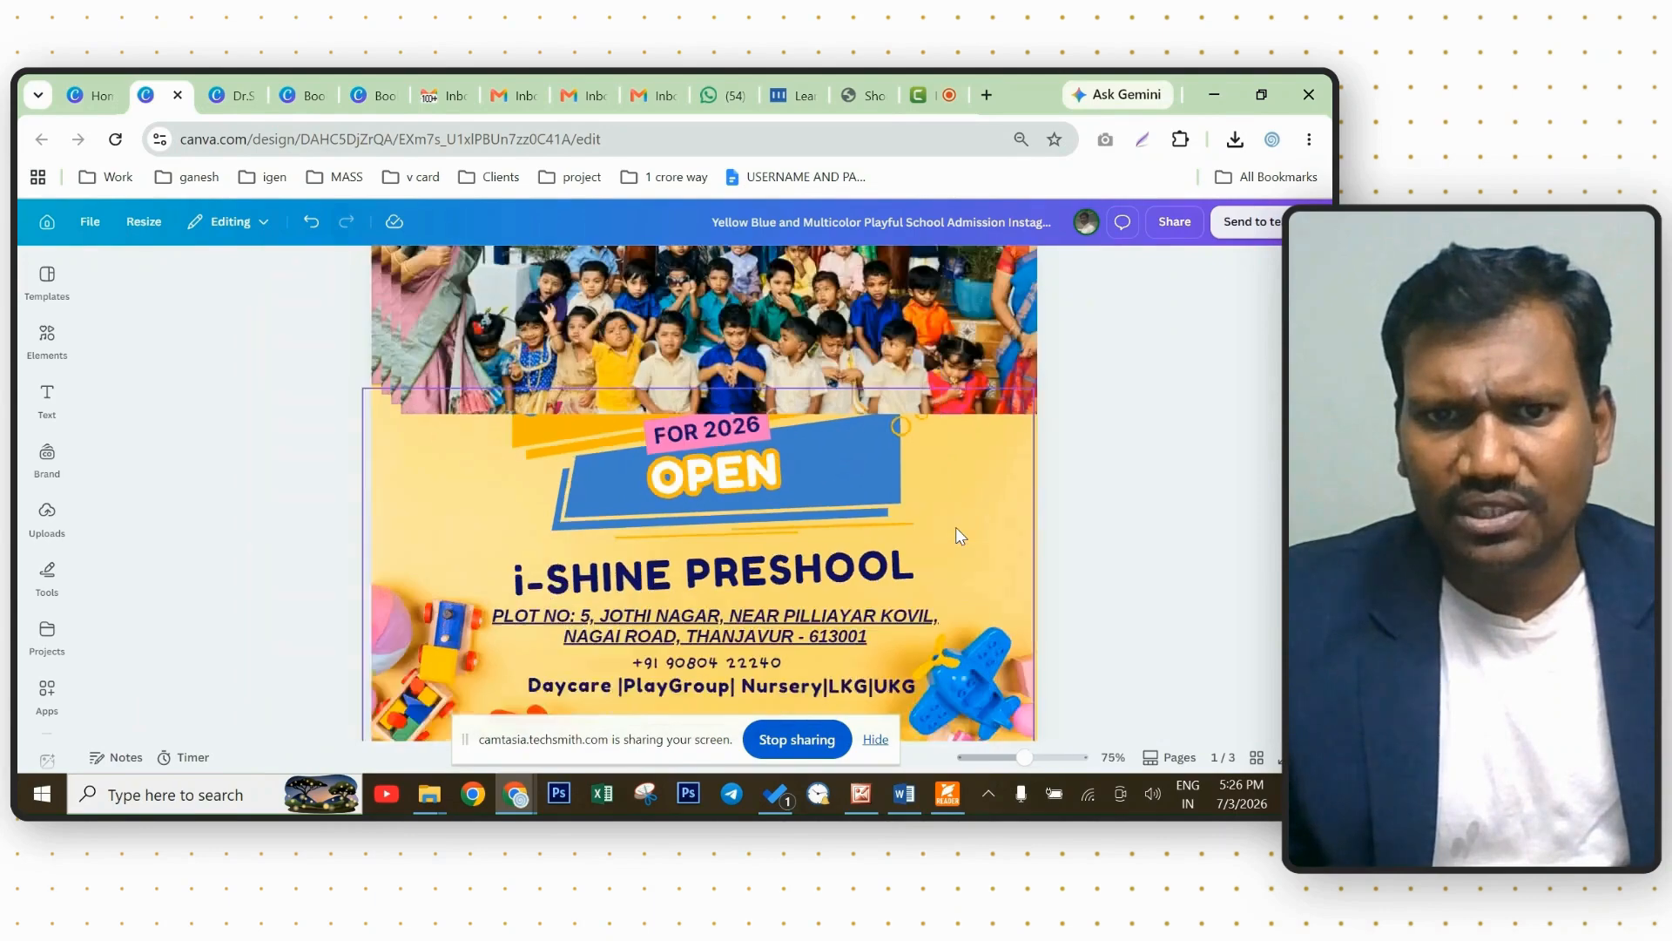
scroll(956, 530, down, 4)
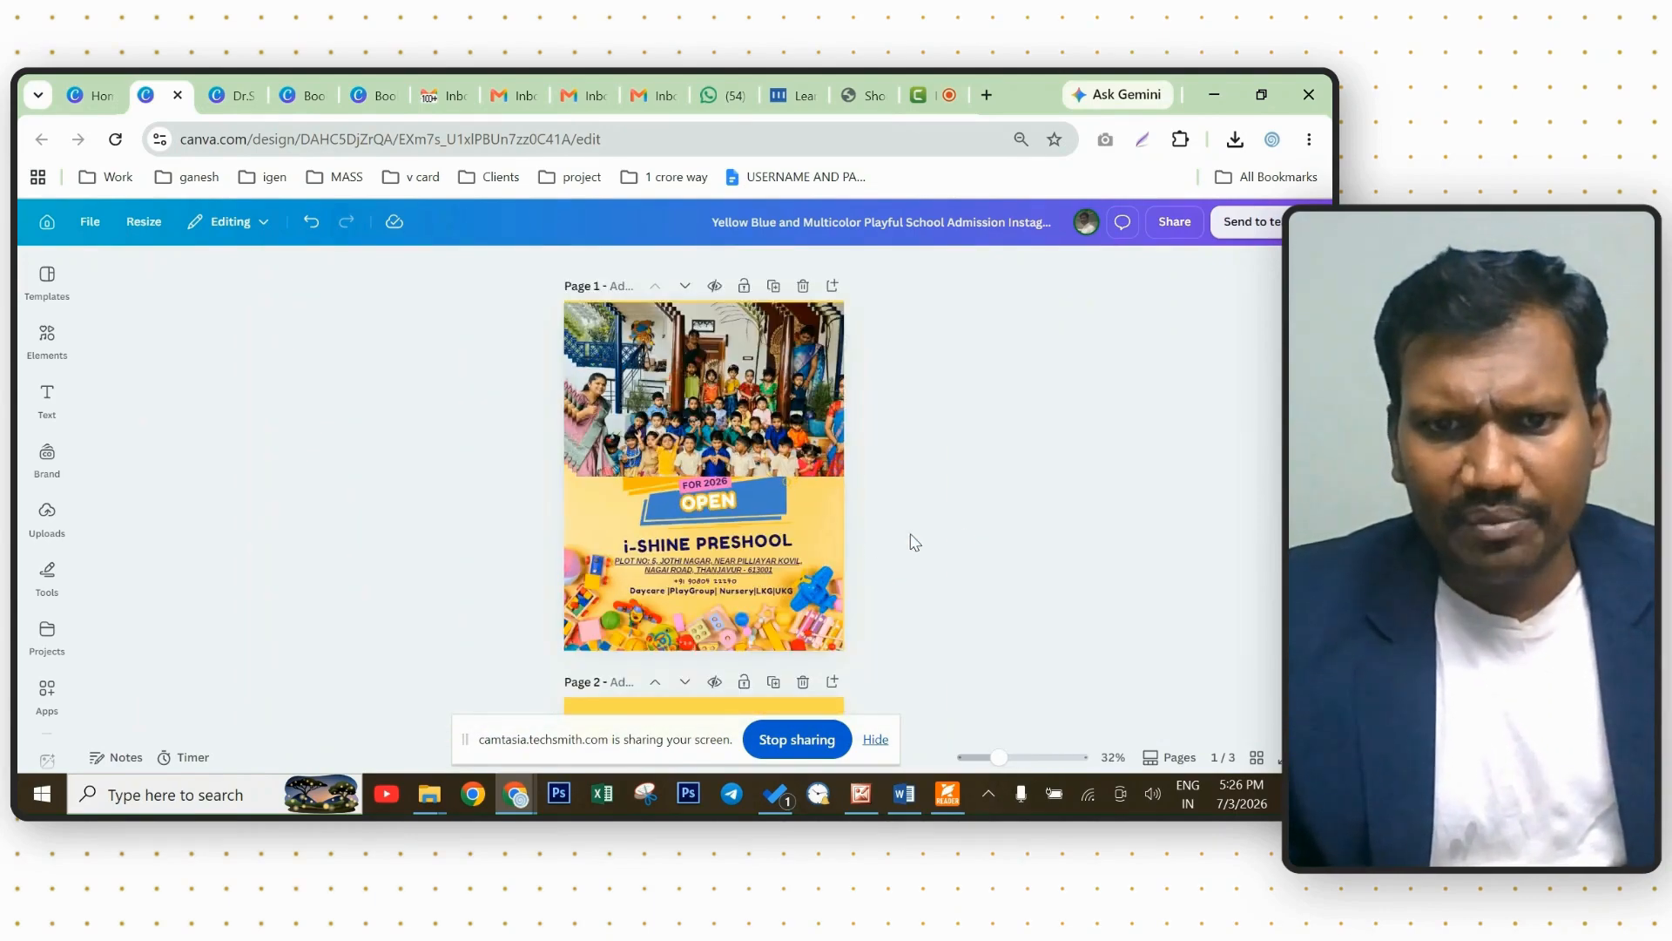
scroll(871, 549, down, 3)
scroll(905, 566, up, 3)
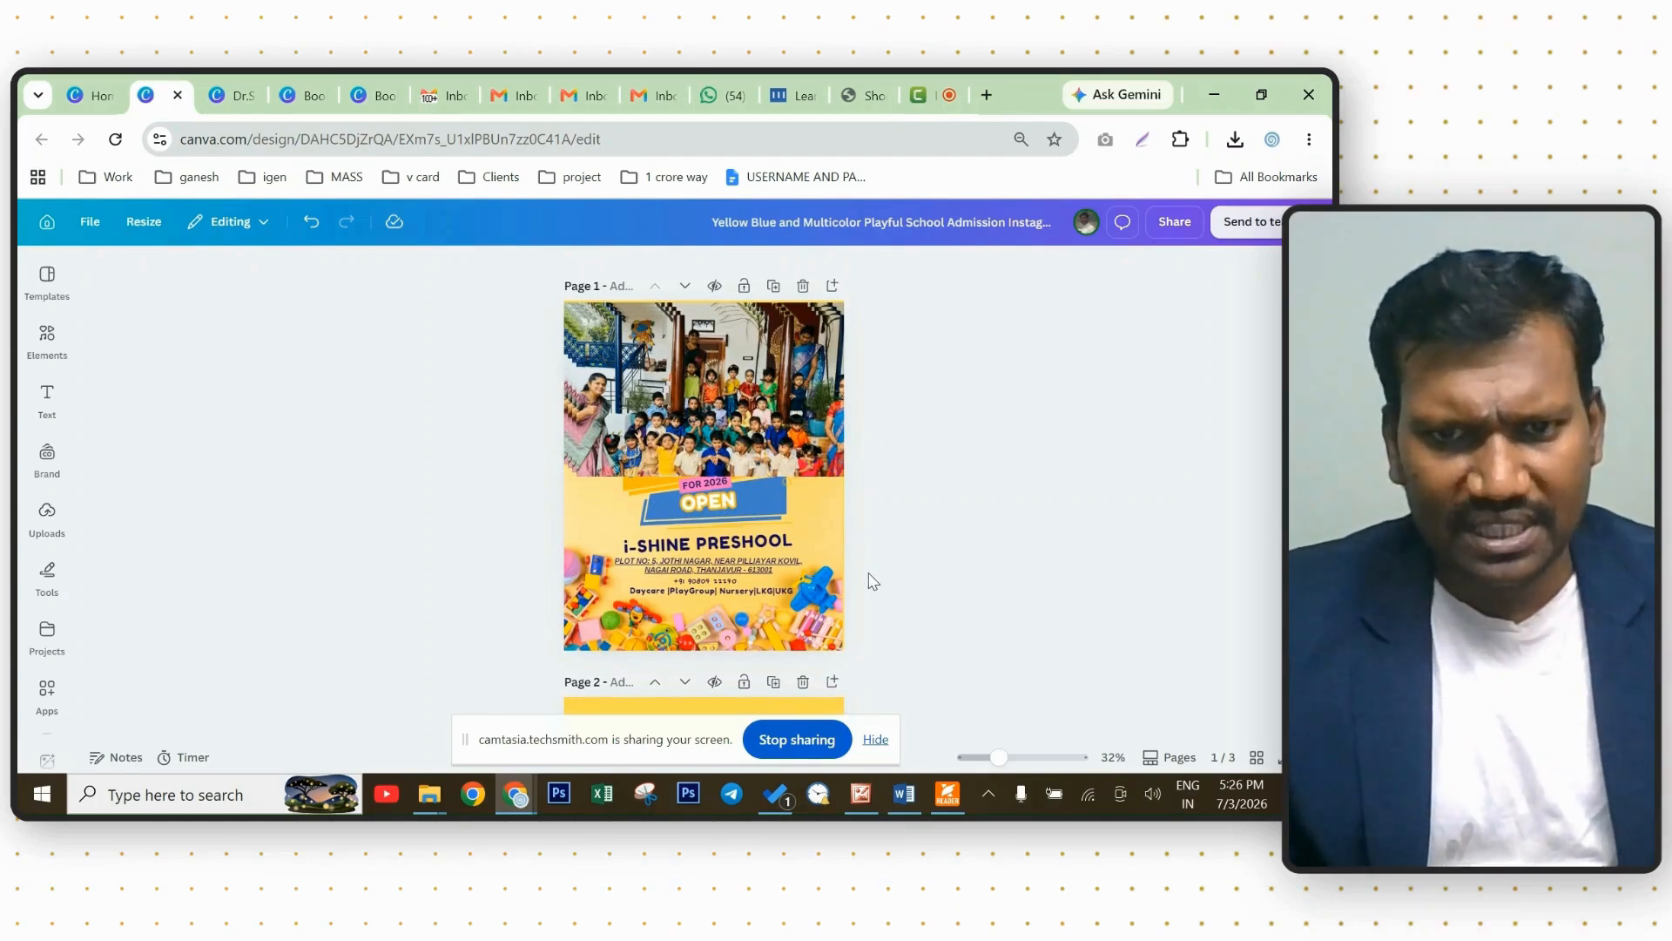
click(818, 523)
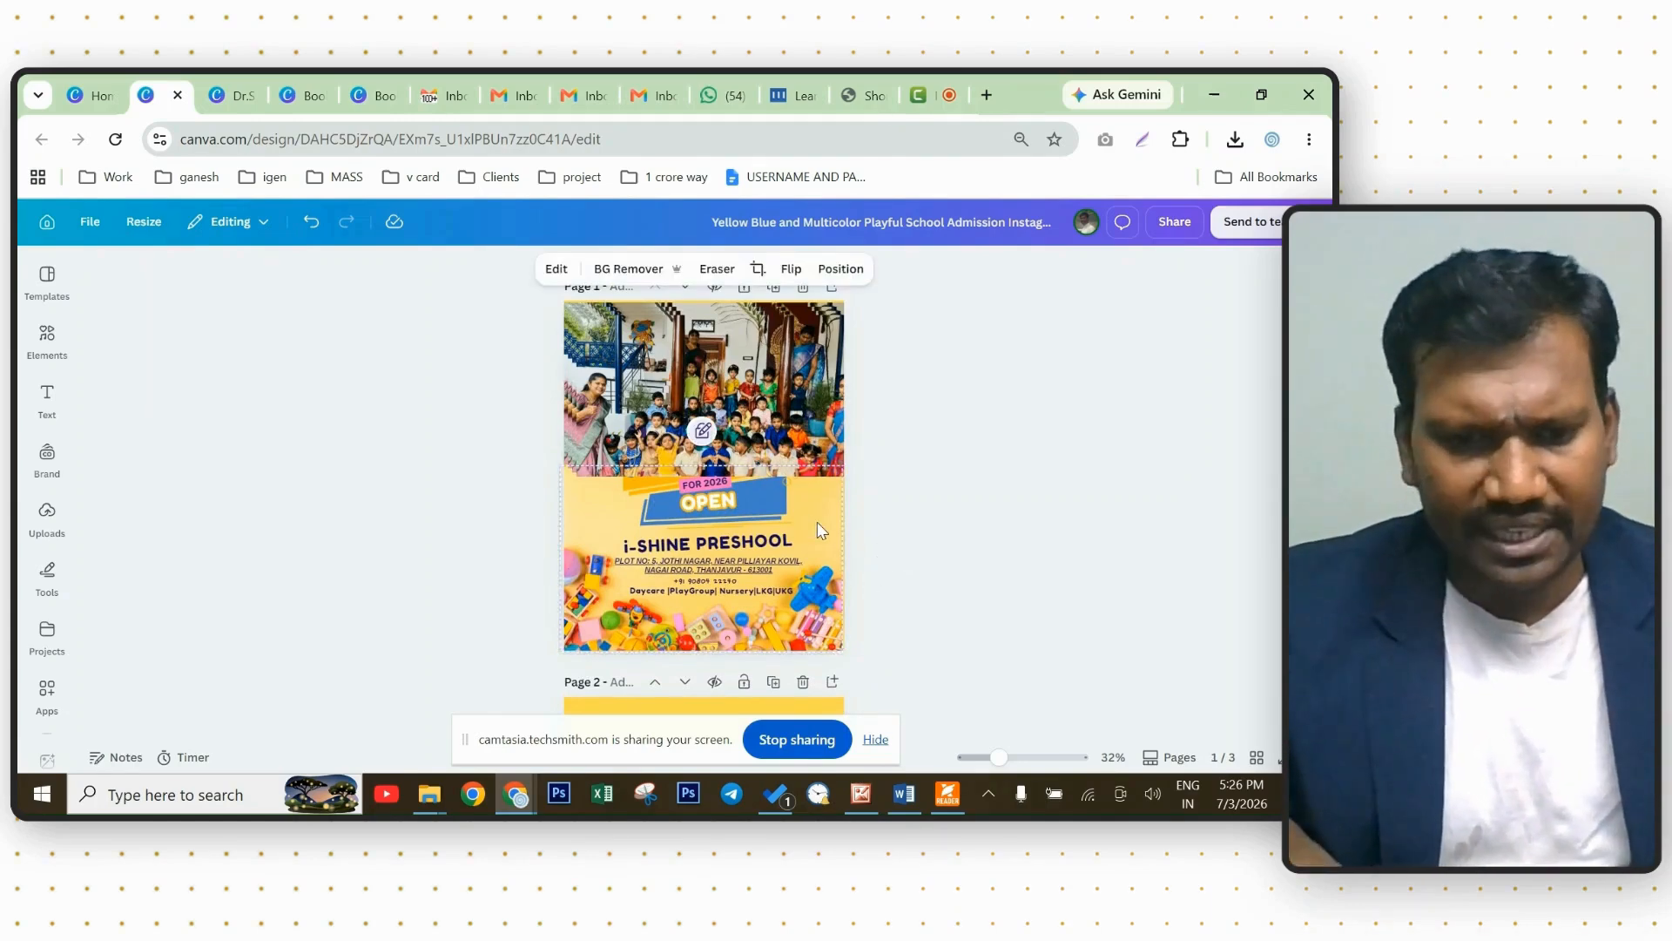
key(ctrl+Return)
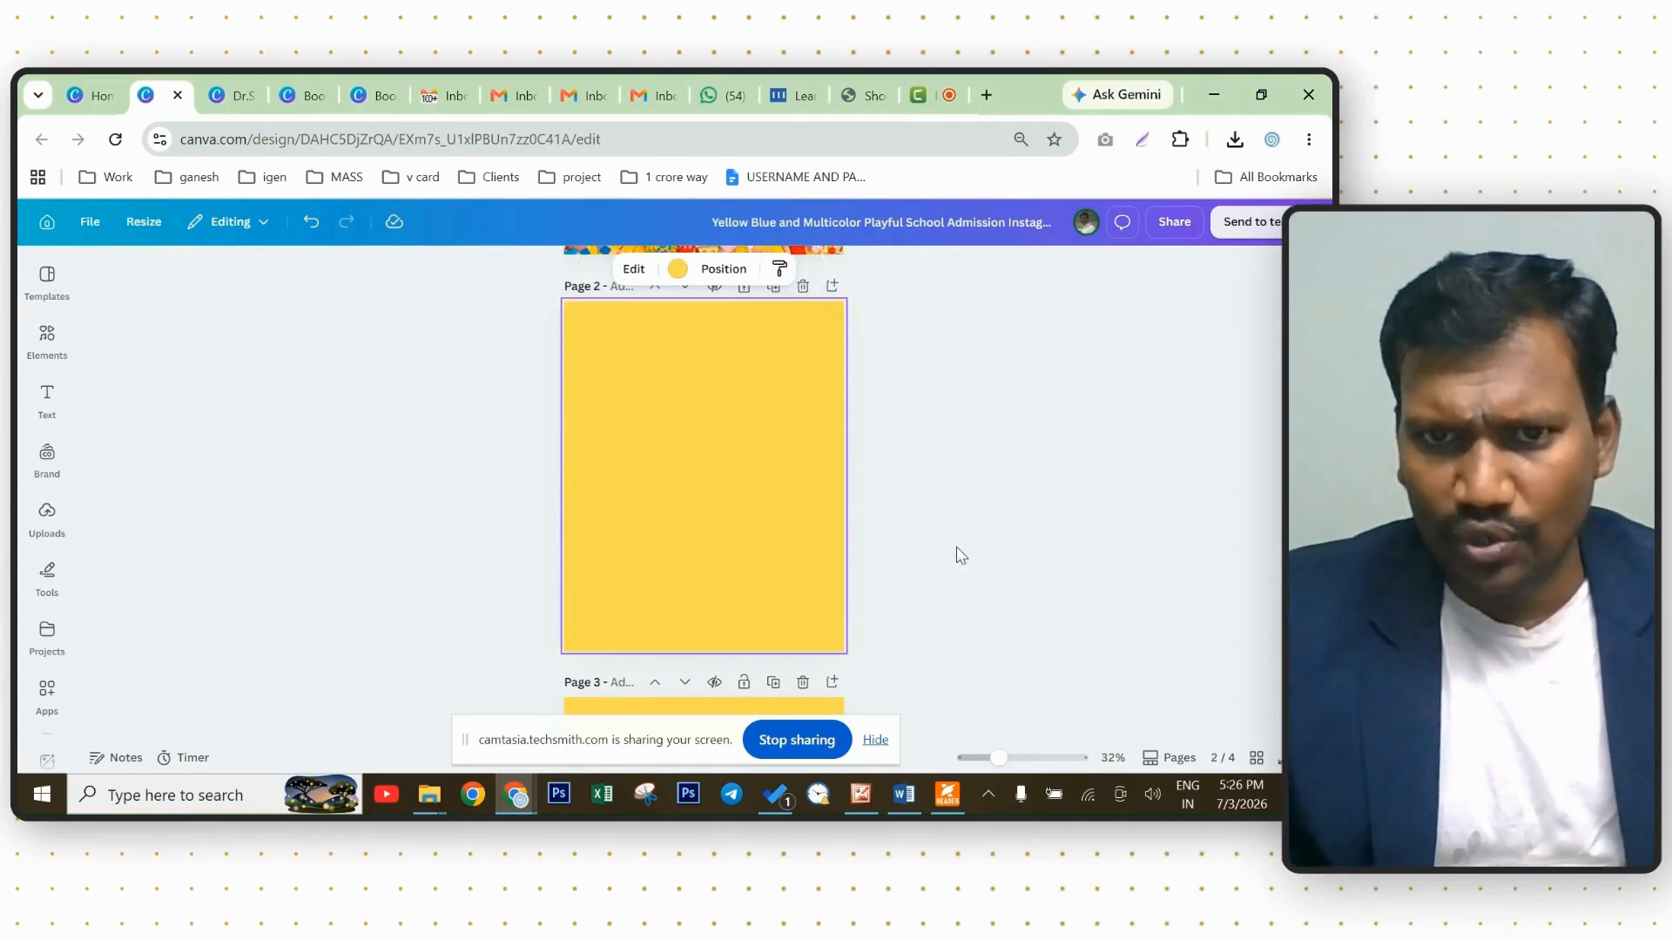
scroll(949, 557, up, 4)
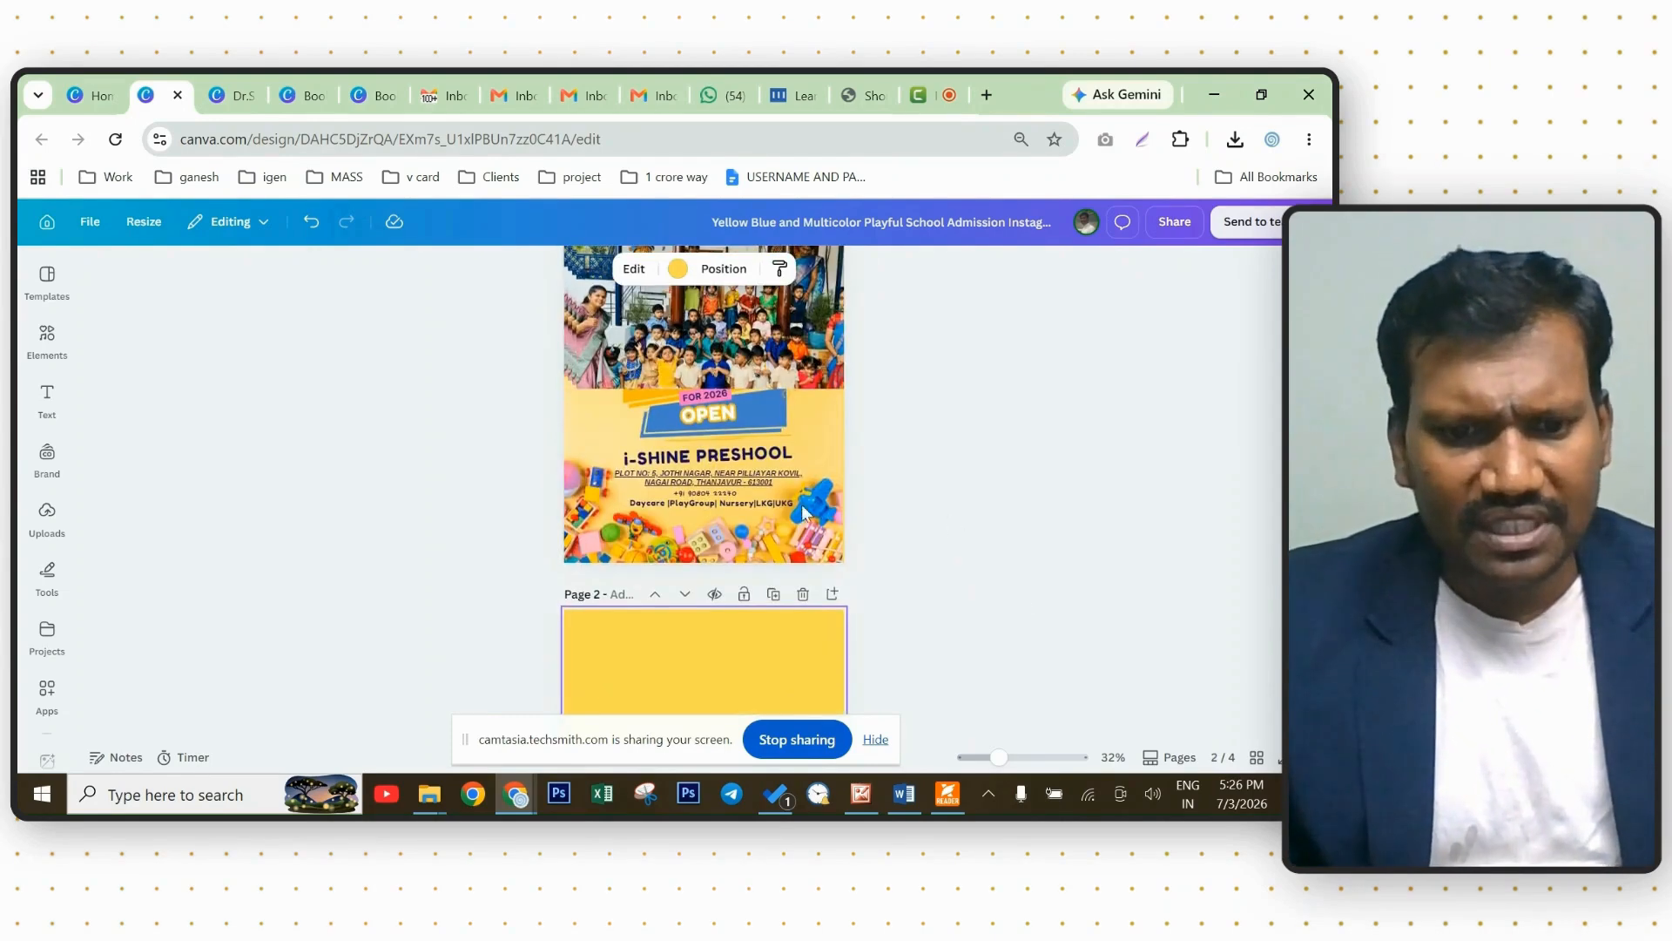
ctrl+scroll(922, 521, up, 3)
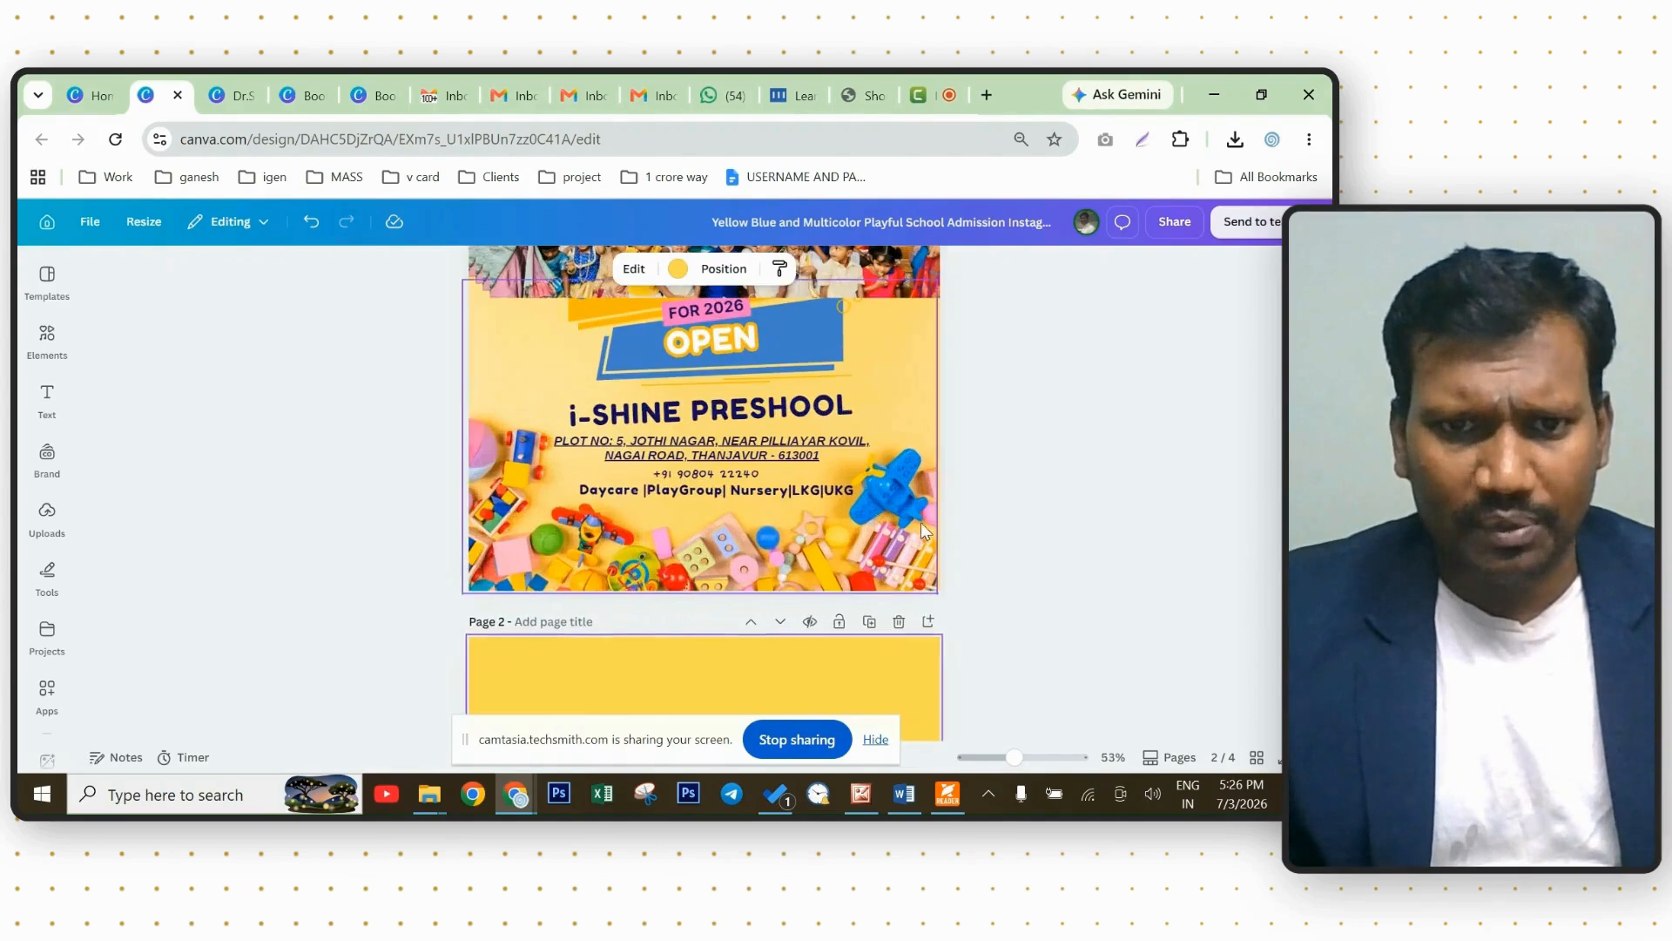
click(705, 417)
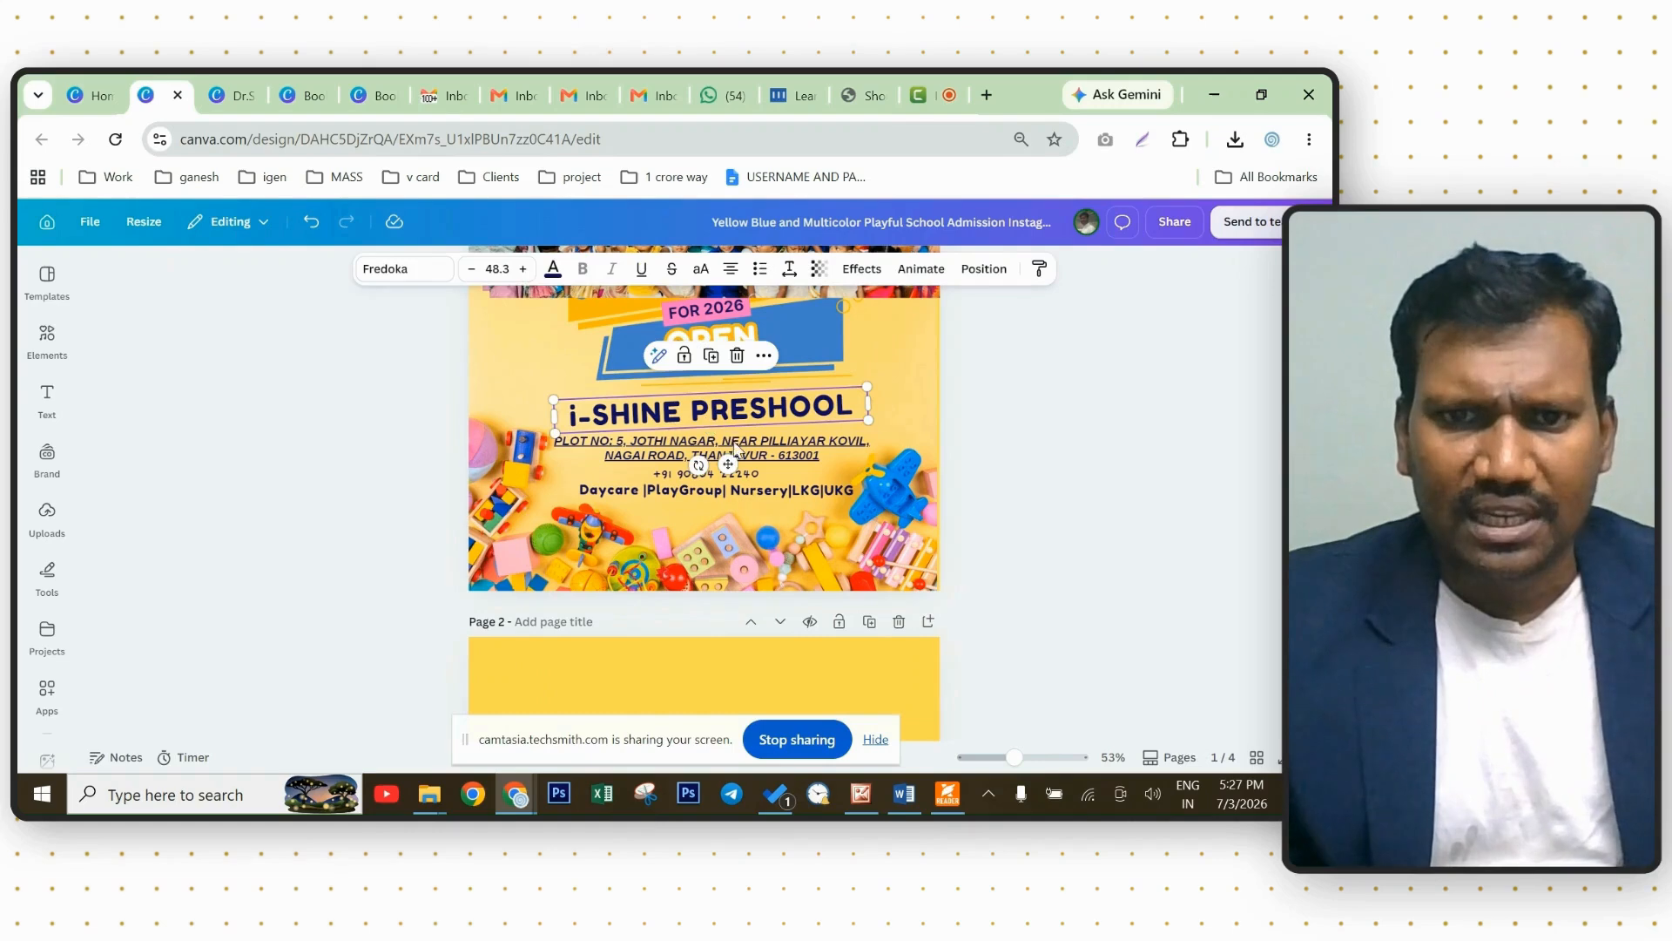
shift+click(749, 457)
shift+click(747, 478)
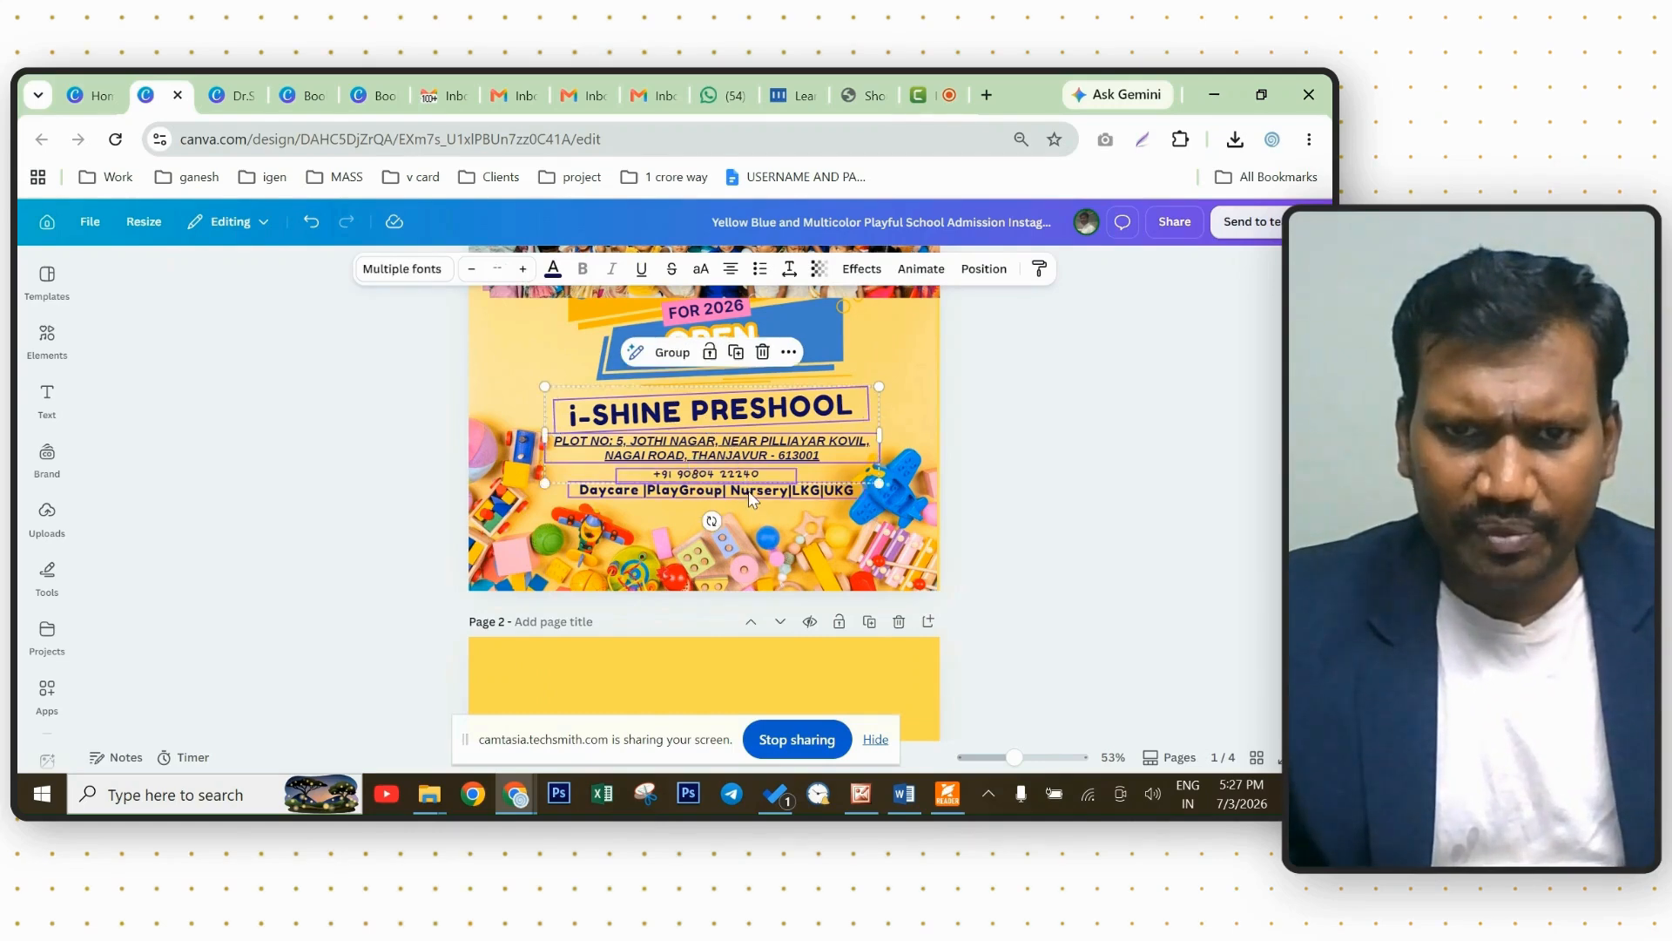
shift+click(749, 489)
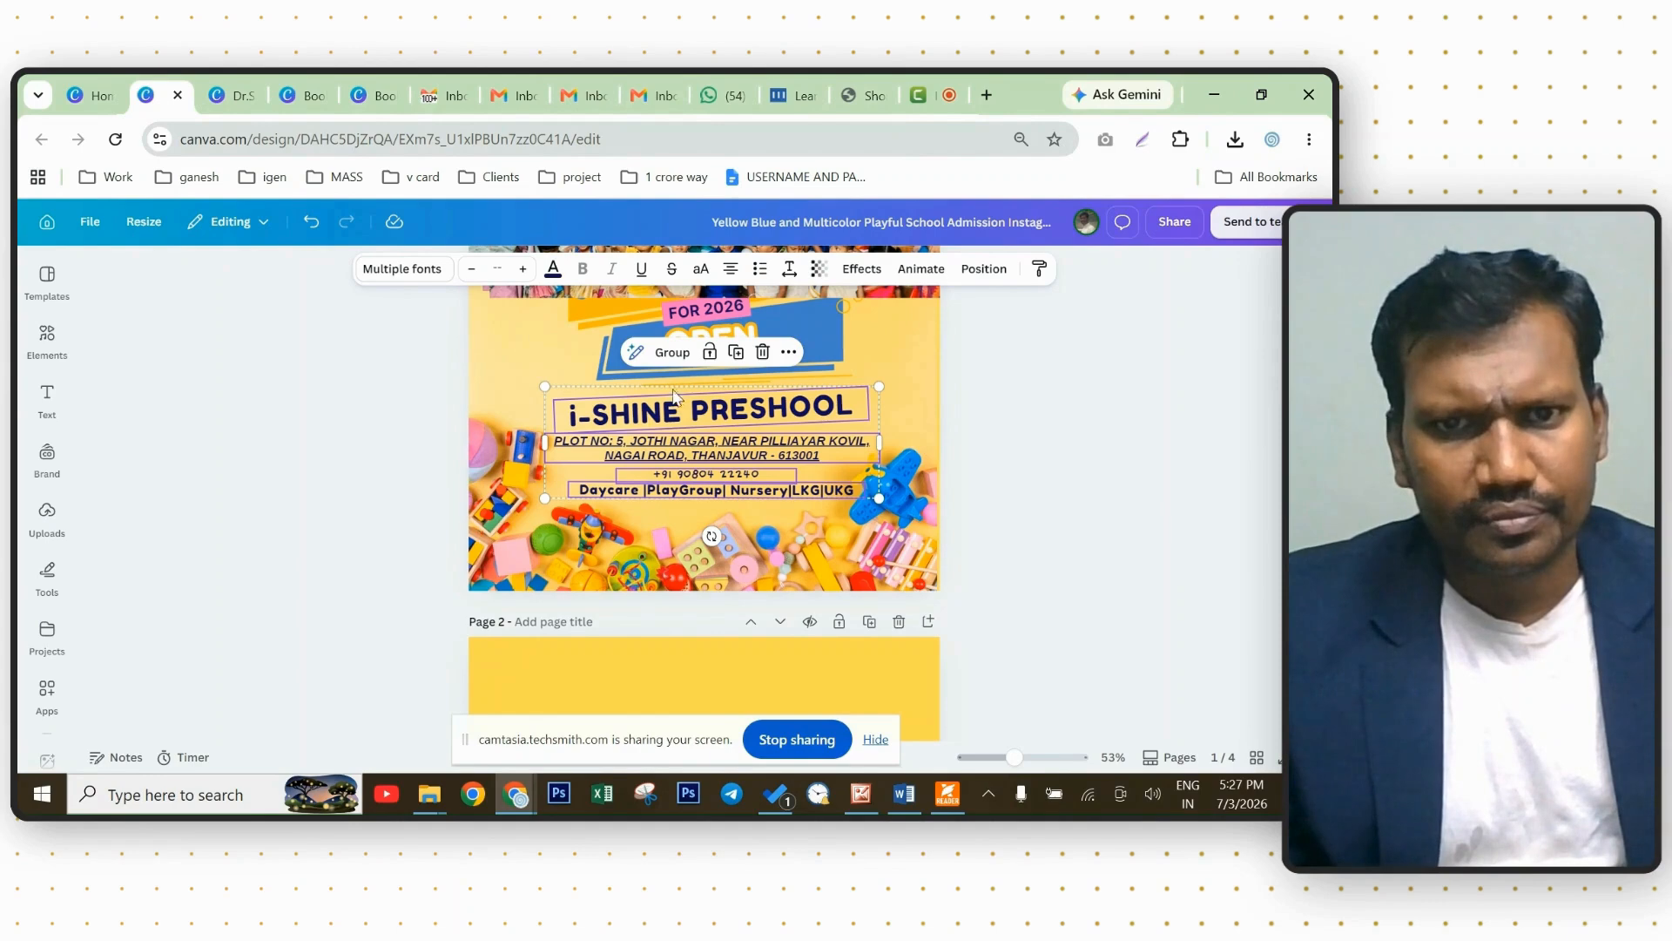
click(1015, 435)
click(707, 442)
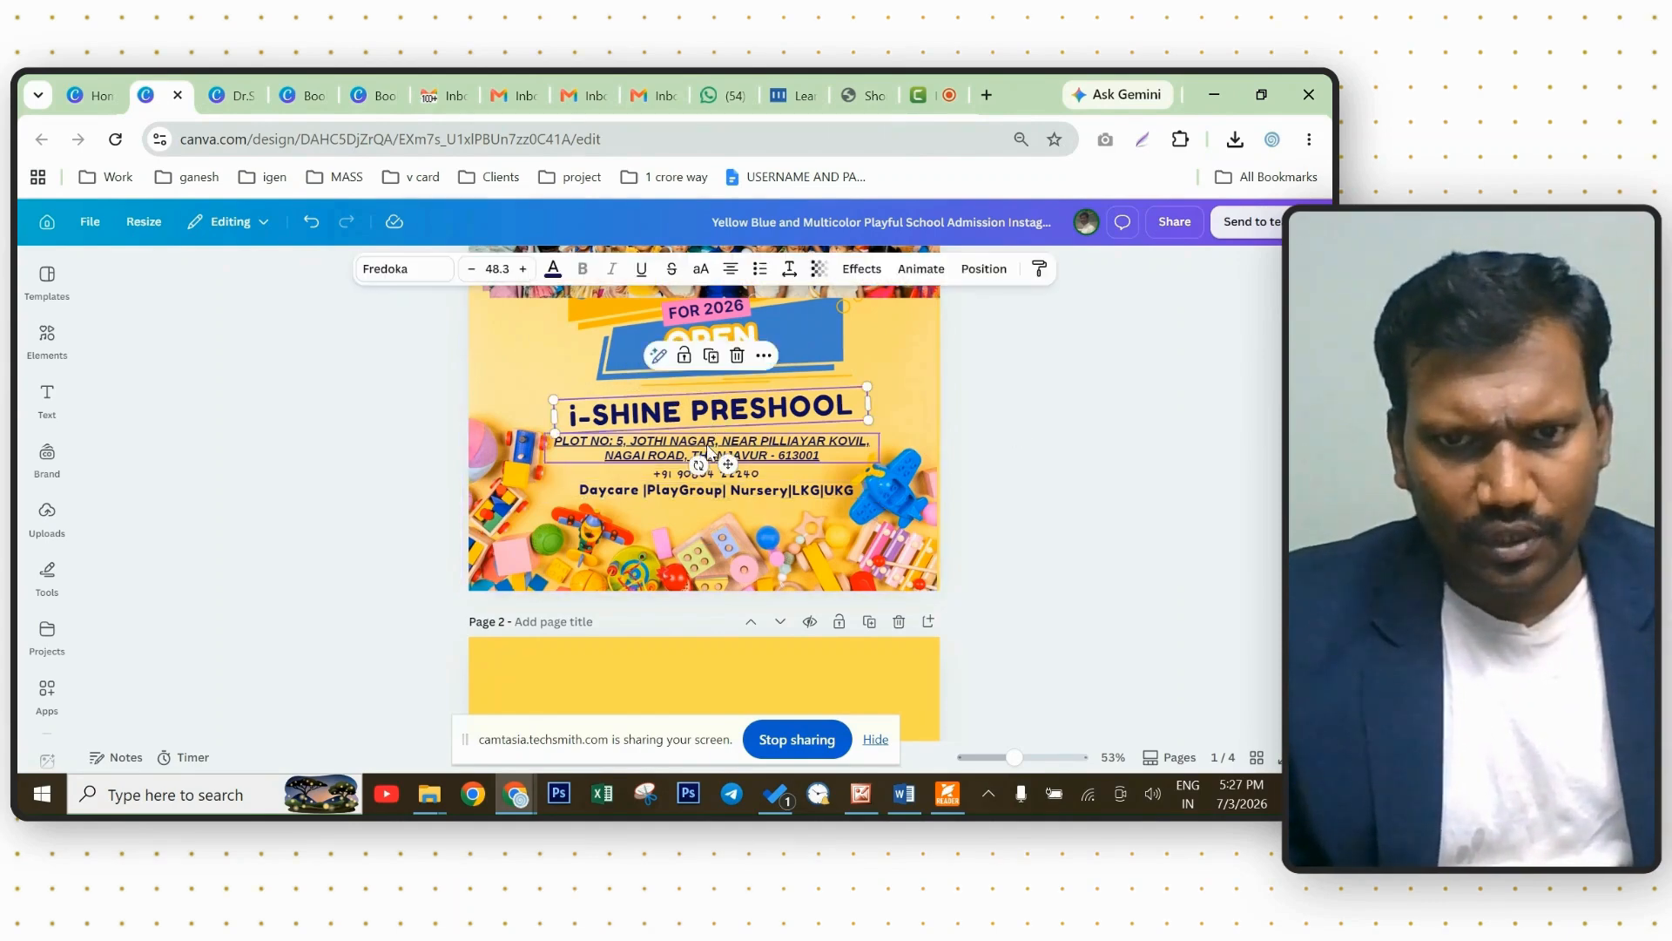
click(753, 494)
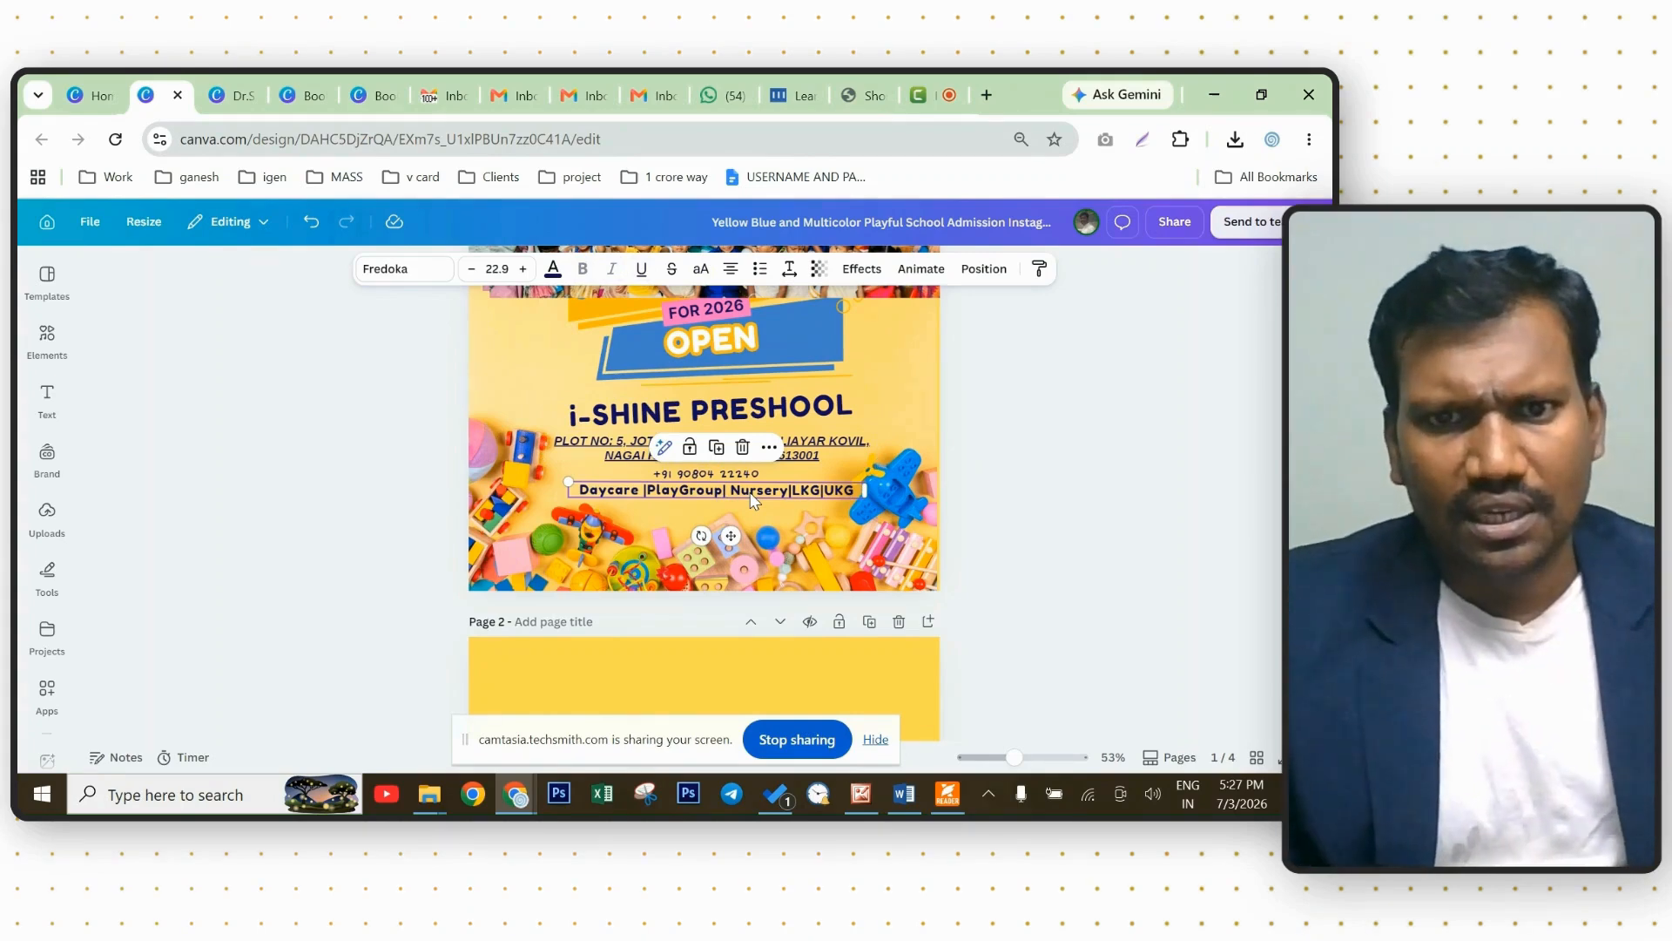
Group the address, the phone number and the Daycare |PlayGroup| Nursery|LKG|UKG line on page 1.
click(800, 450)
shift+click(739, 475)
shift+click(754, 495)
key(ctrl+g)
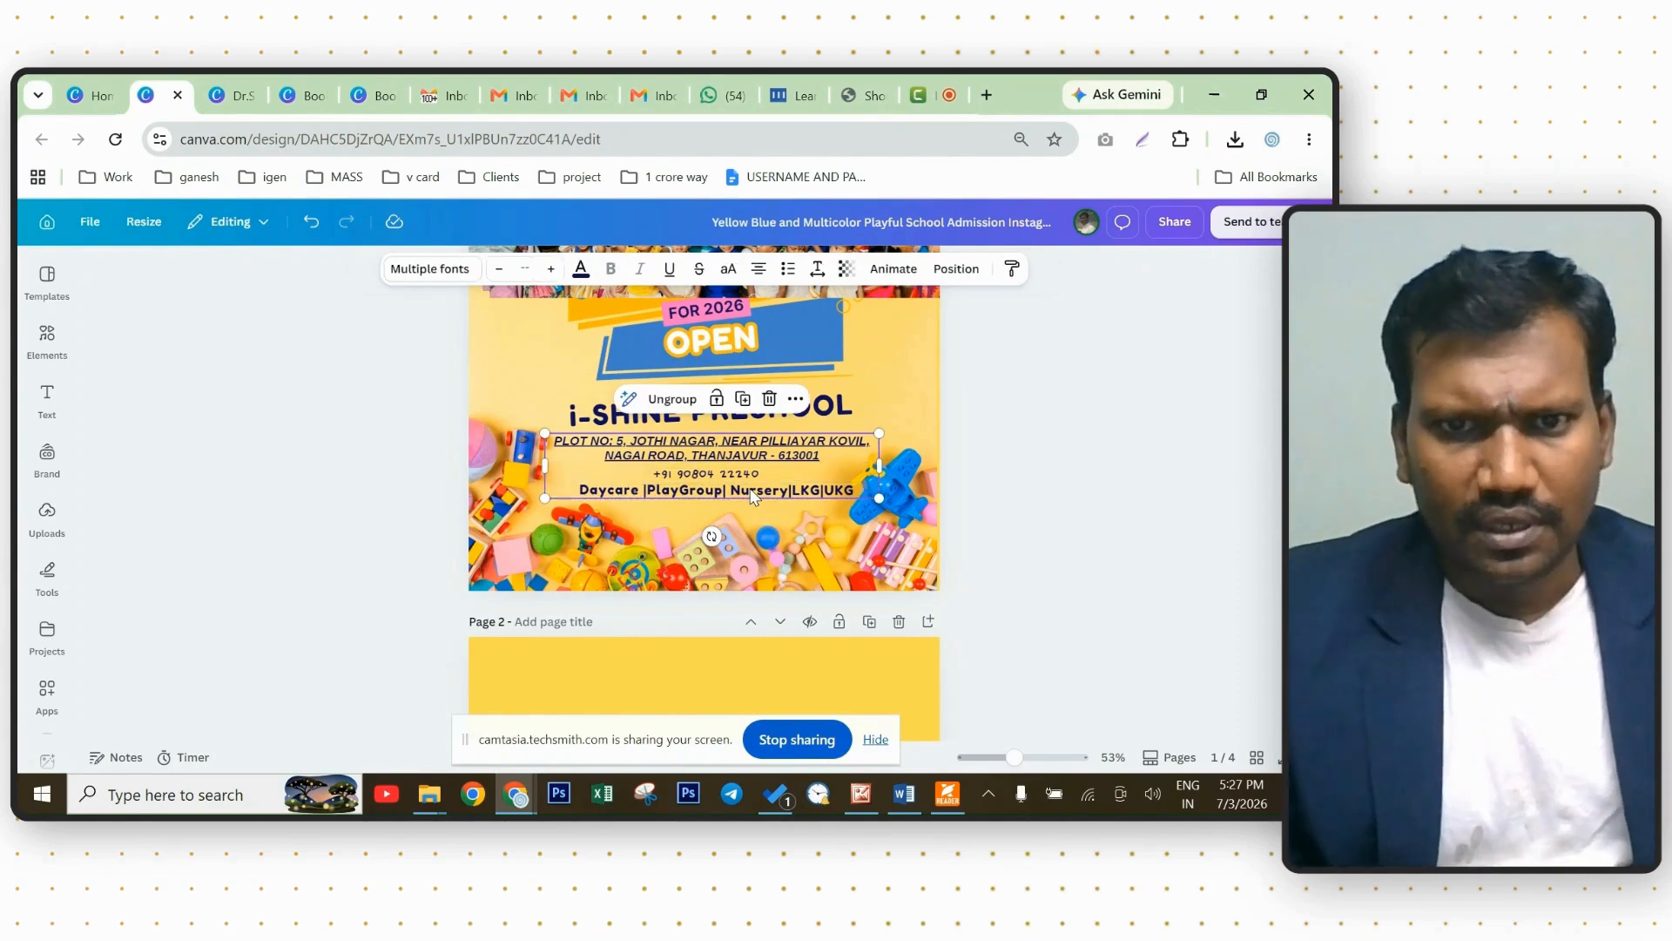
Ungroup the address, phone number and class list texts and deselect them.
key(ctrl+shift+g)
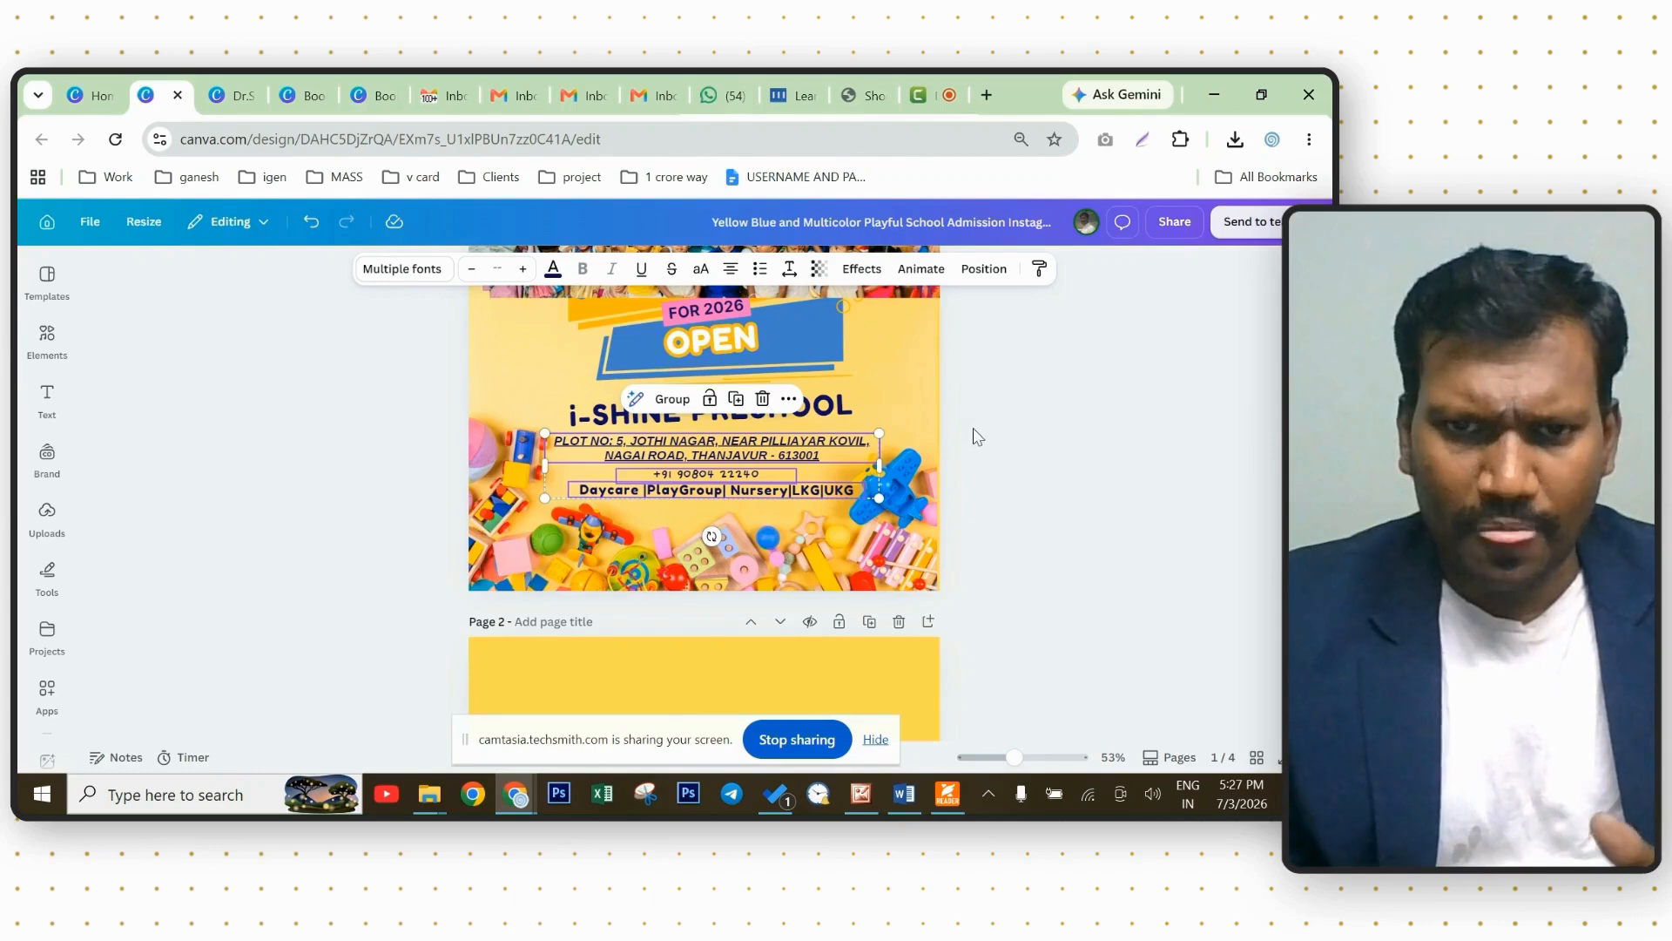
key(Escape)
Select the blue and yellow banner shape behind OPEN and display the list of all layers on page 1.
scroll(903, 453, up, 2)
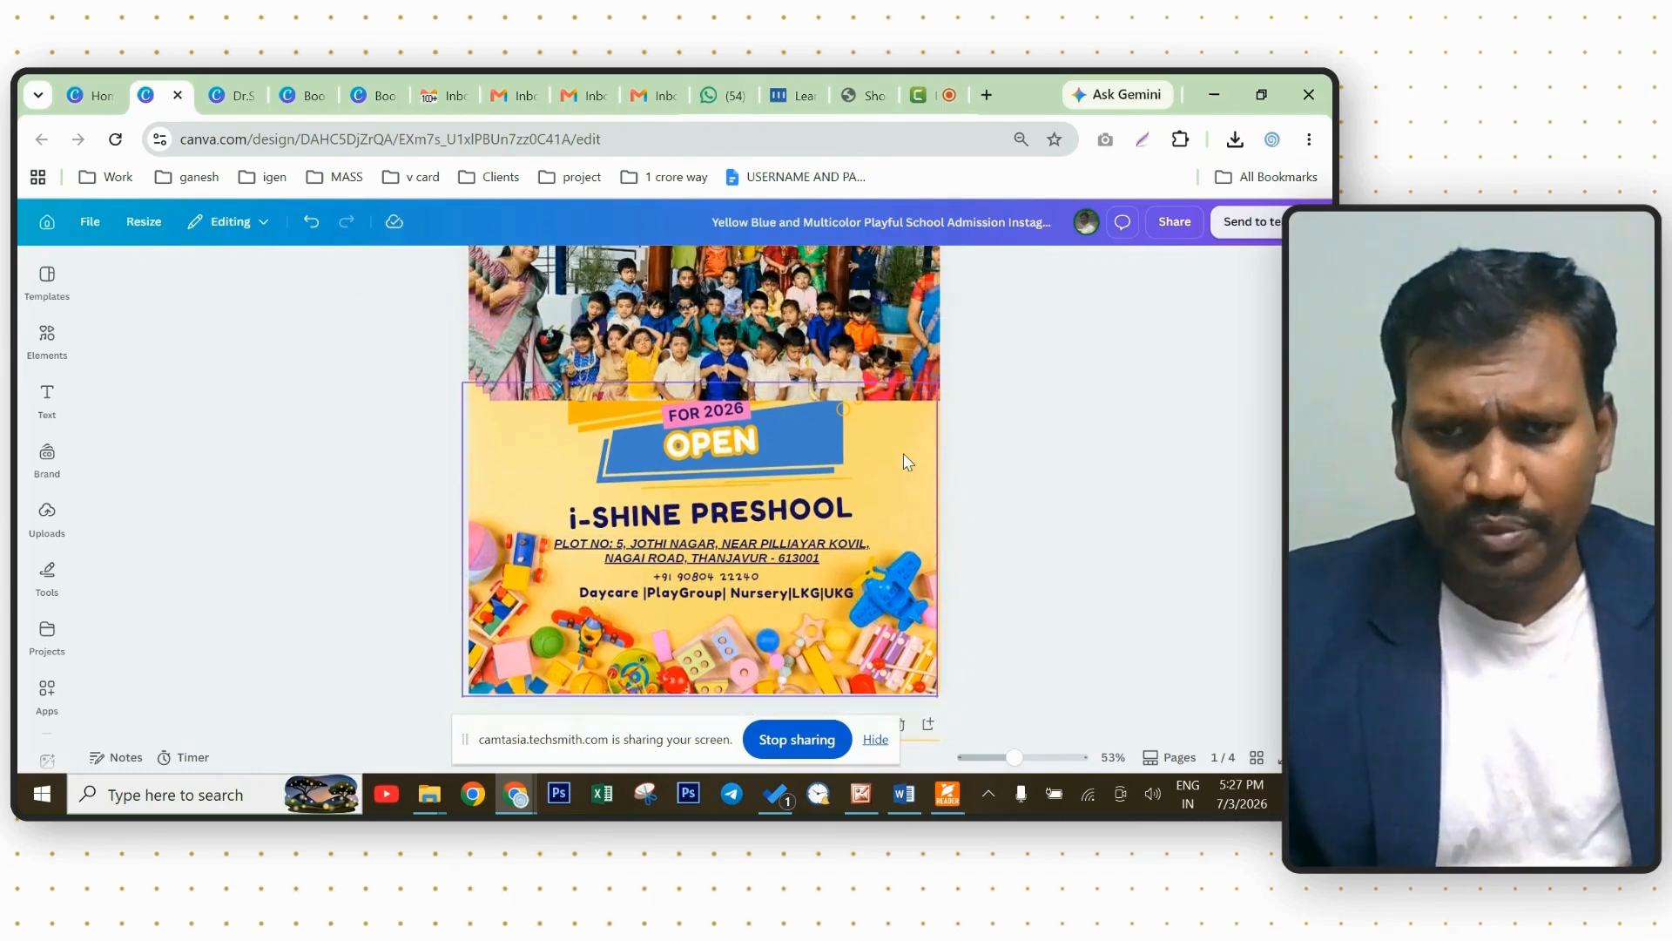
scroll(902, 453, up, 1)
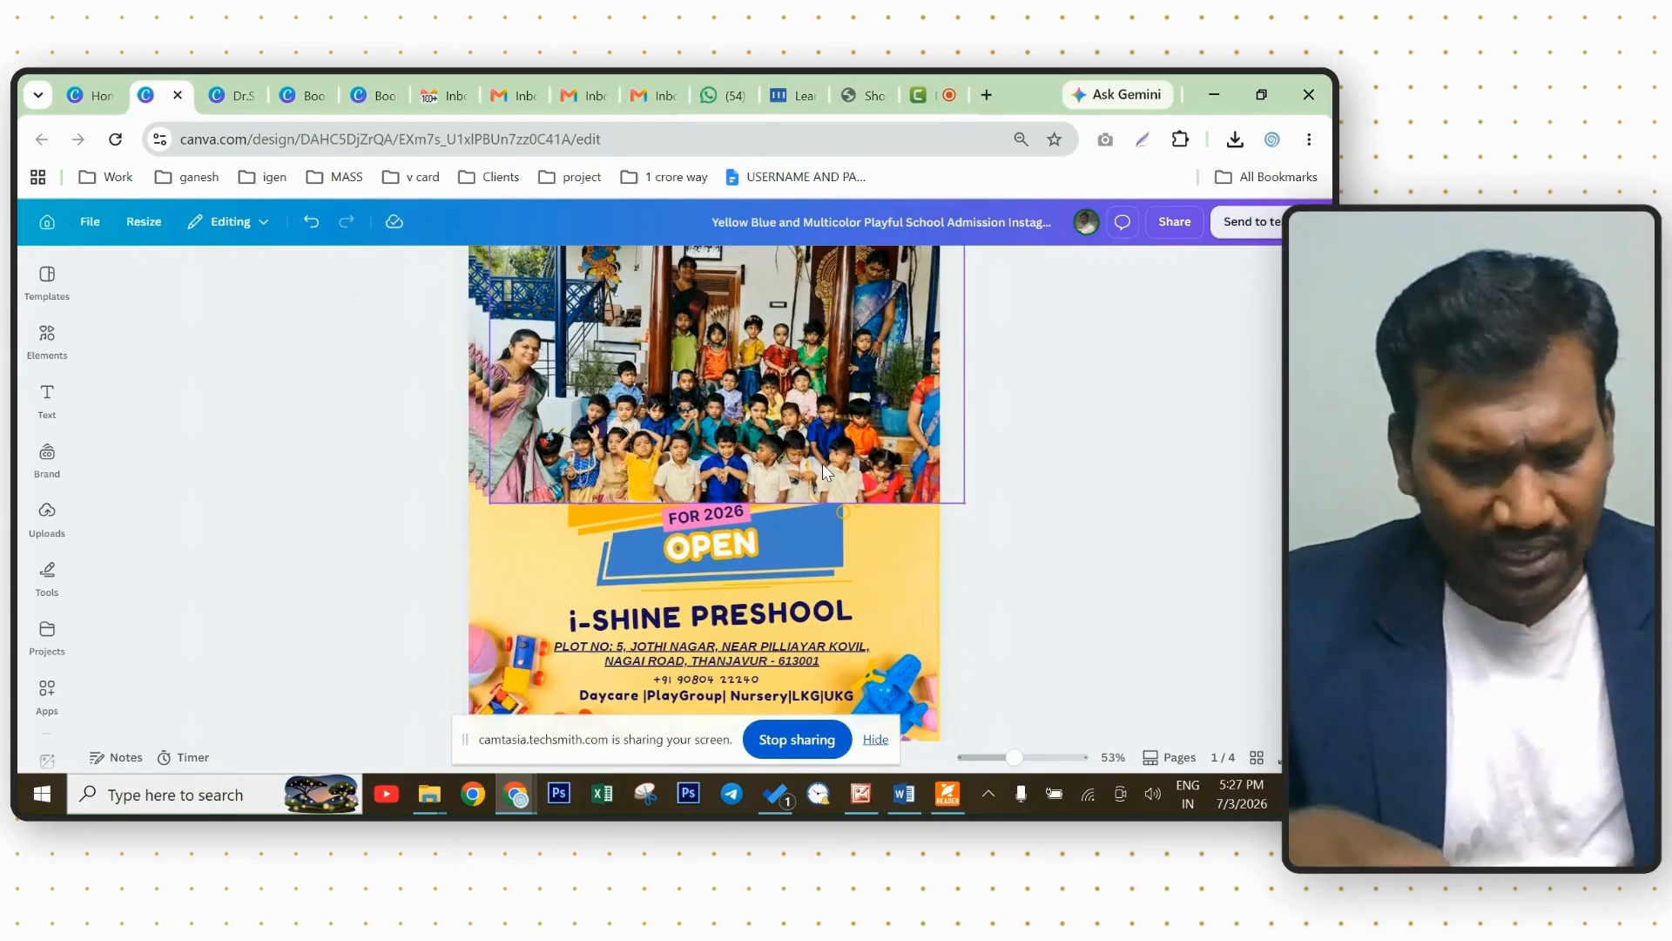
scroll(822, 464, up, 2)
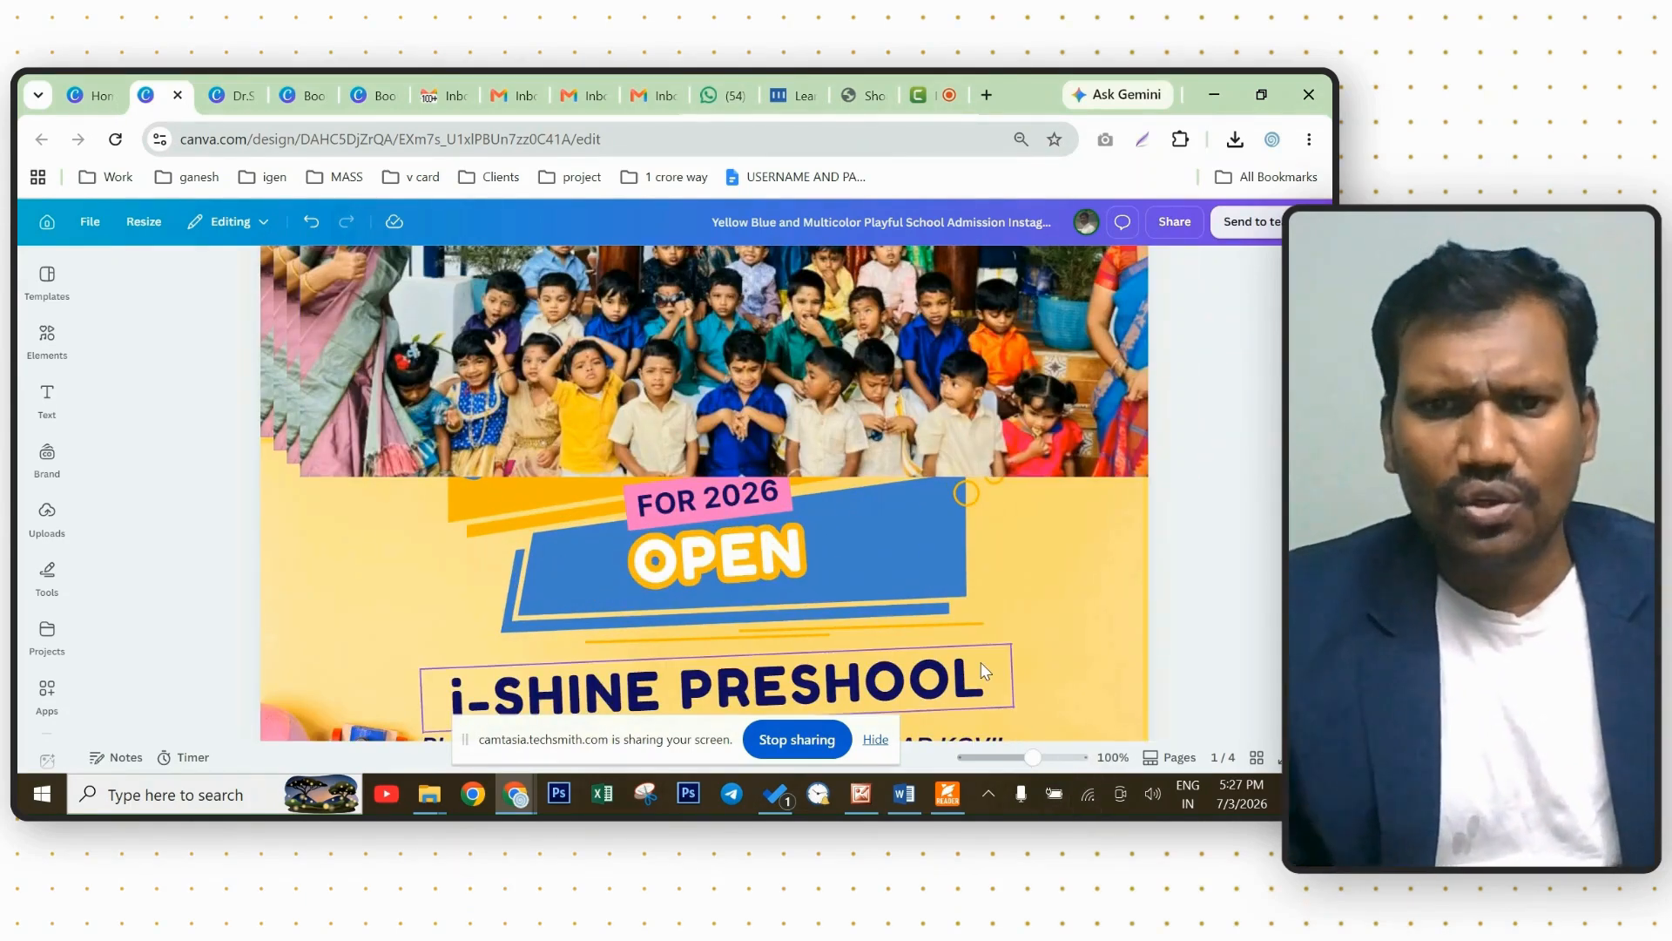
scroll(871, 440, up, 3)
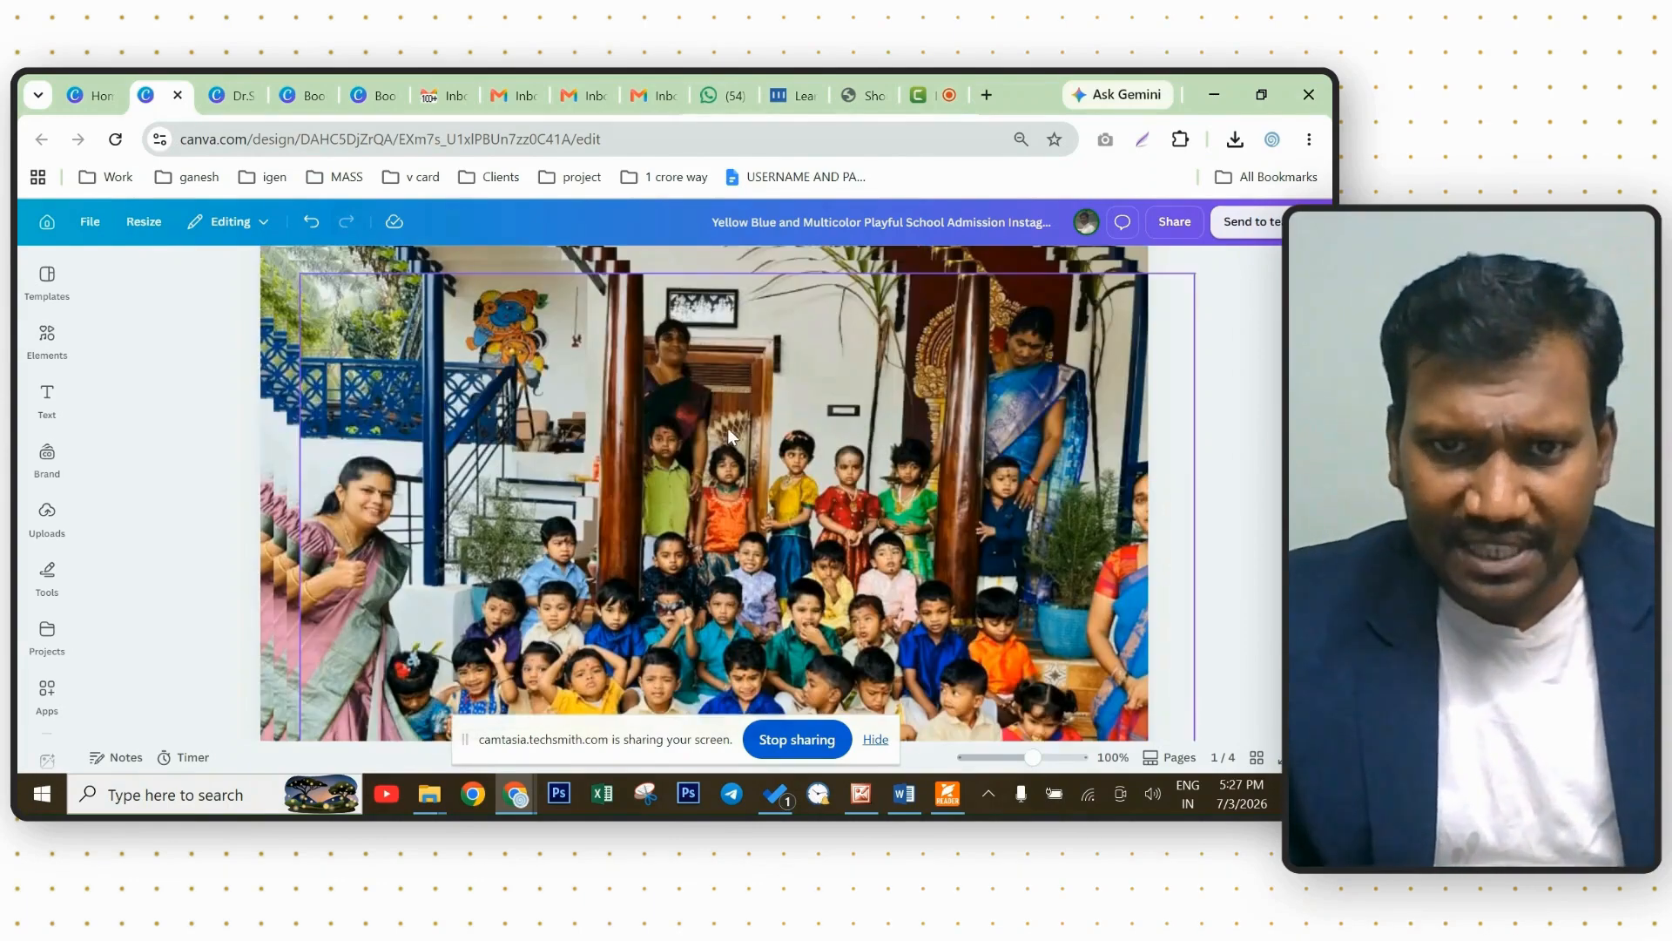
scroll(756, 429, down, 10)
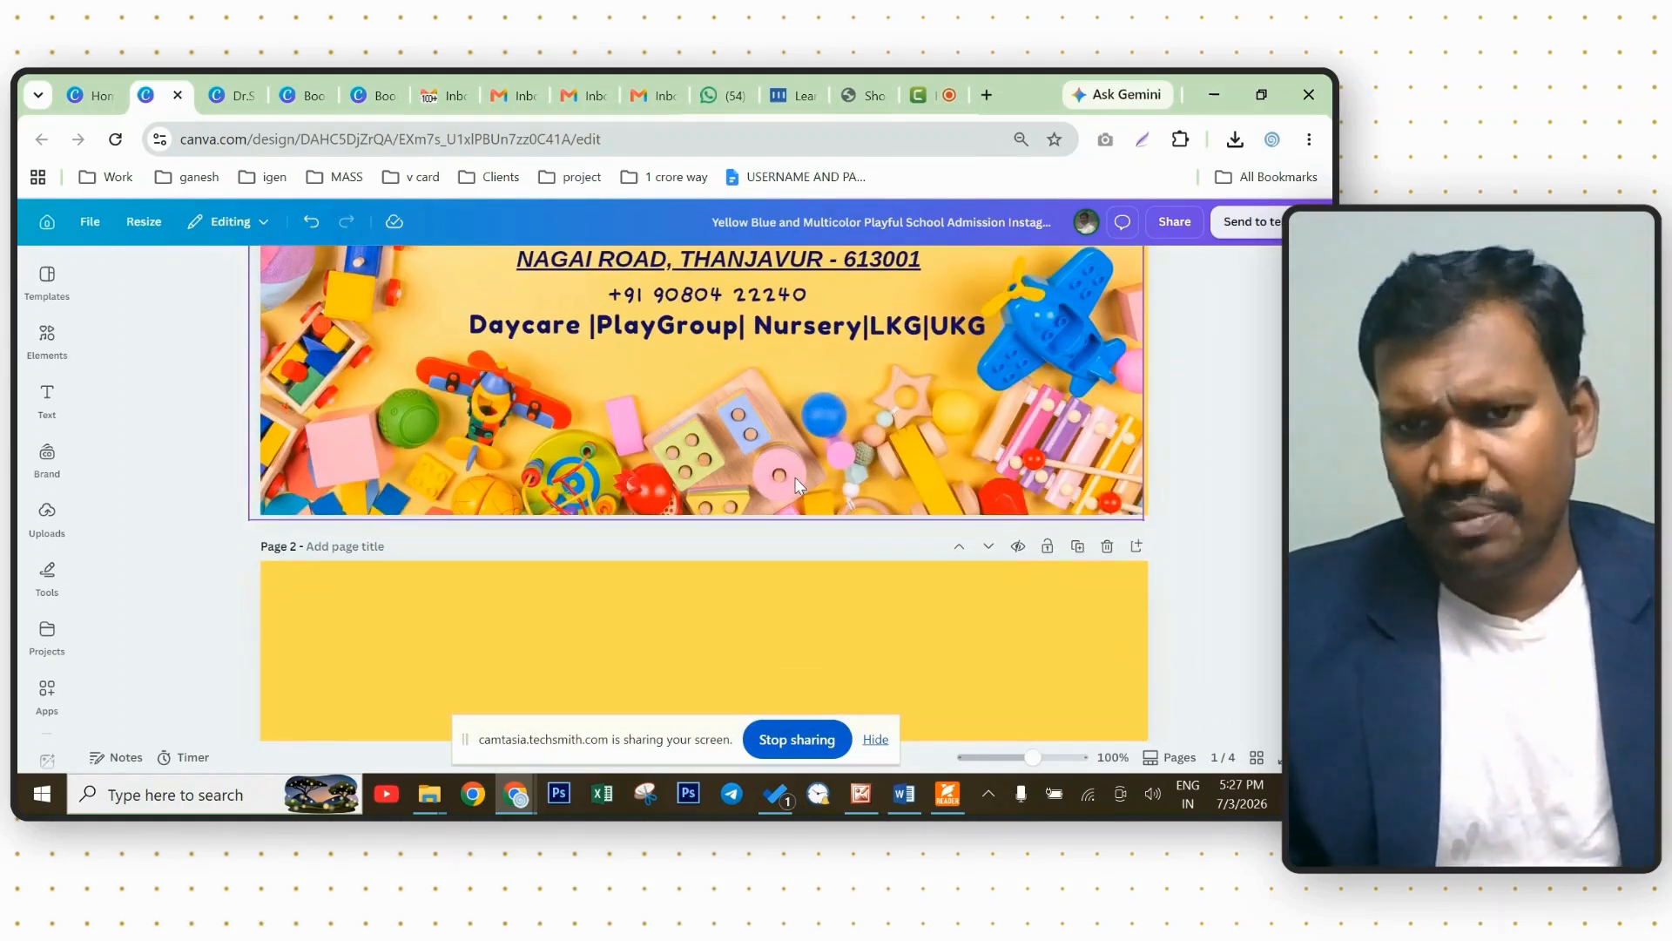
scroll(796, 474, down, 5)
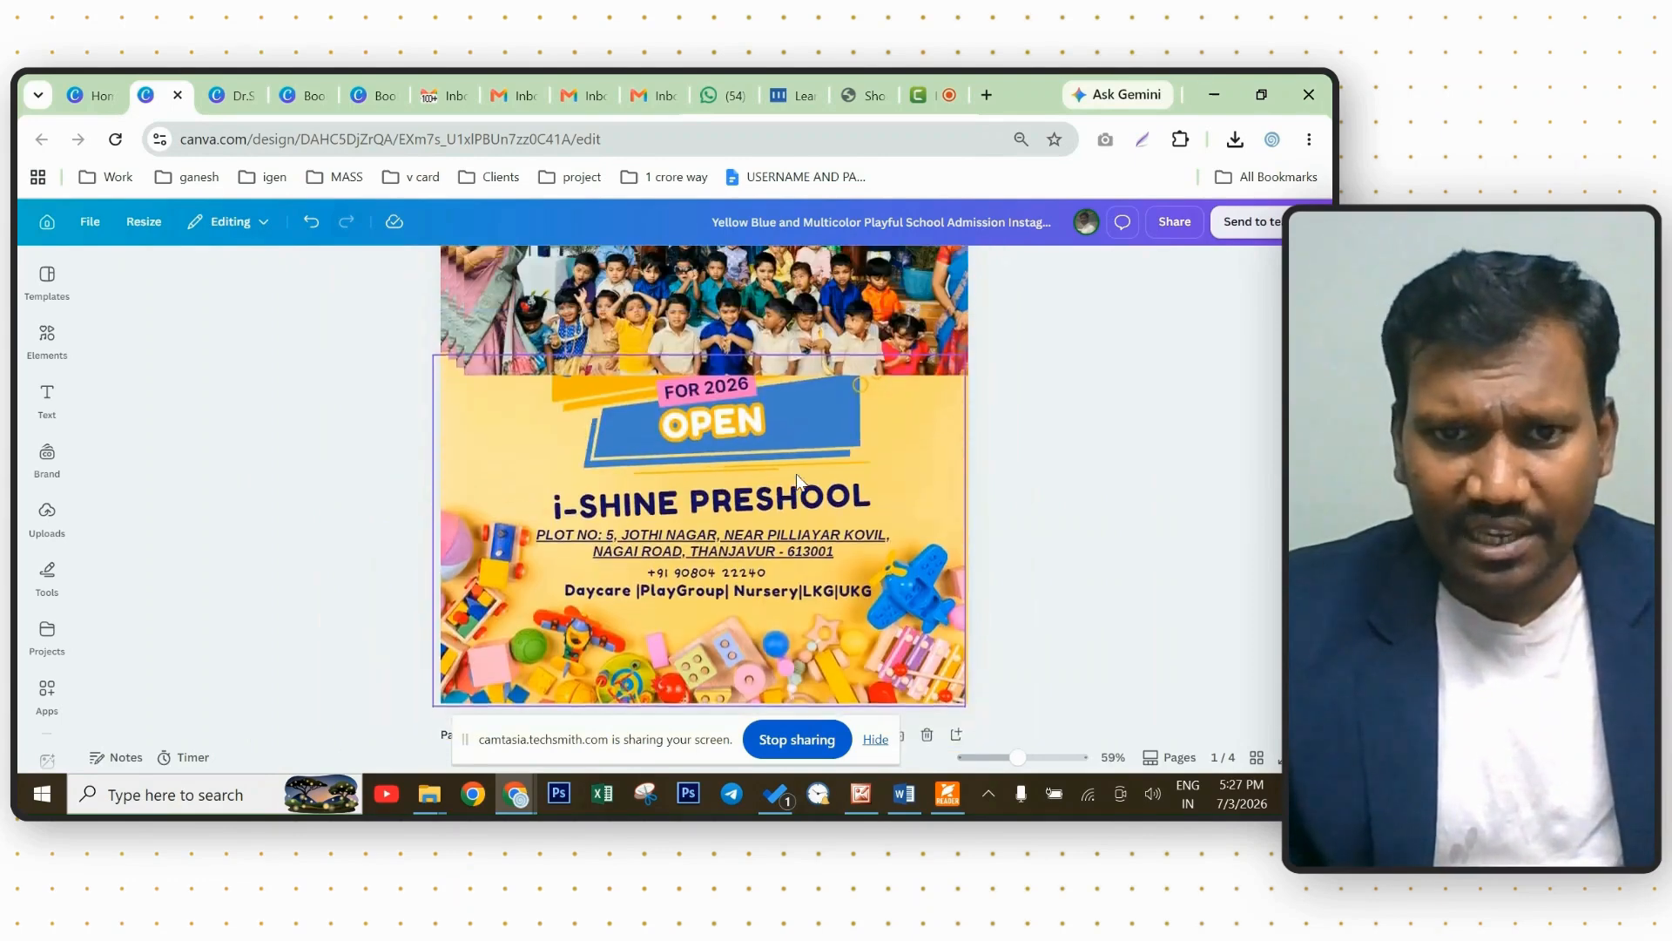
scroll(796, 474, up, 1)
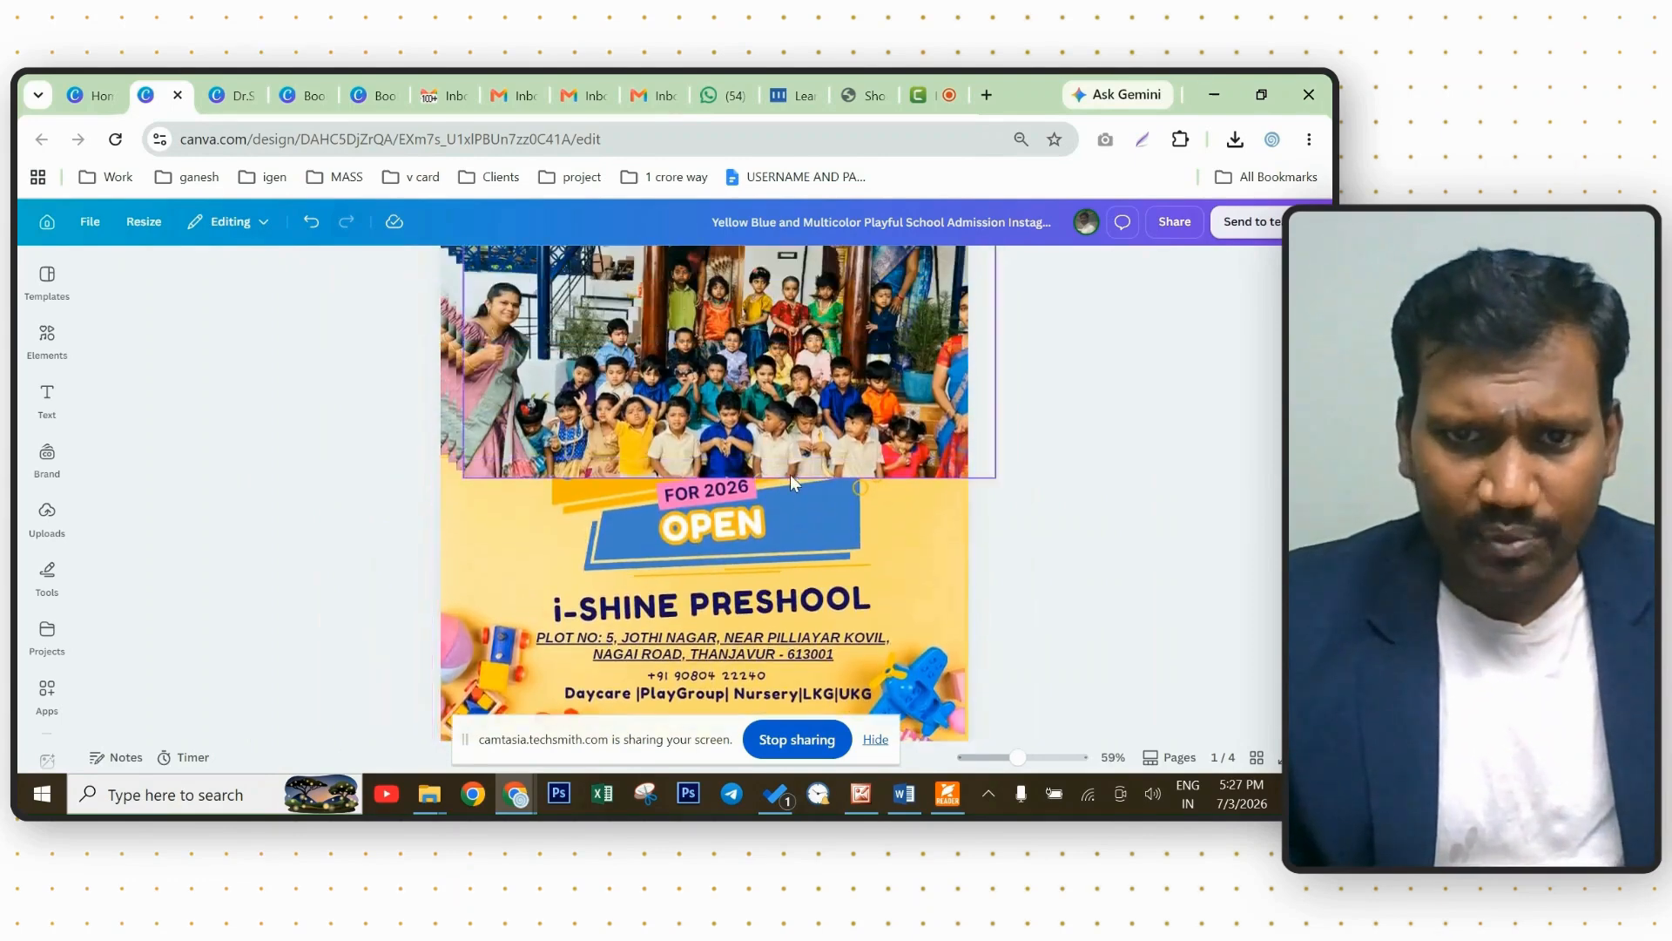
click(733, 568)
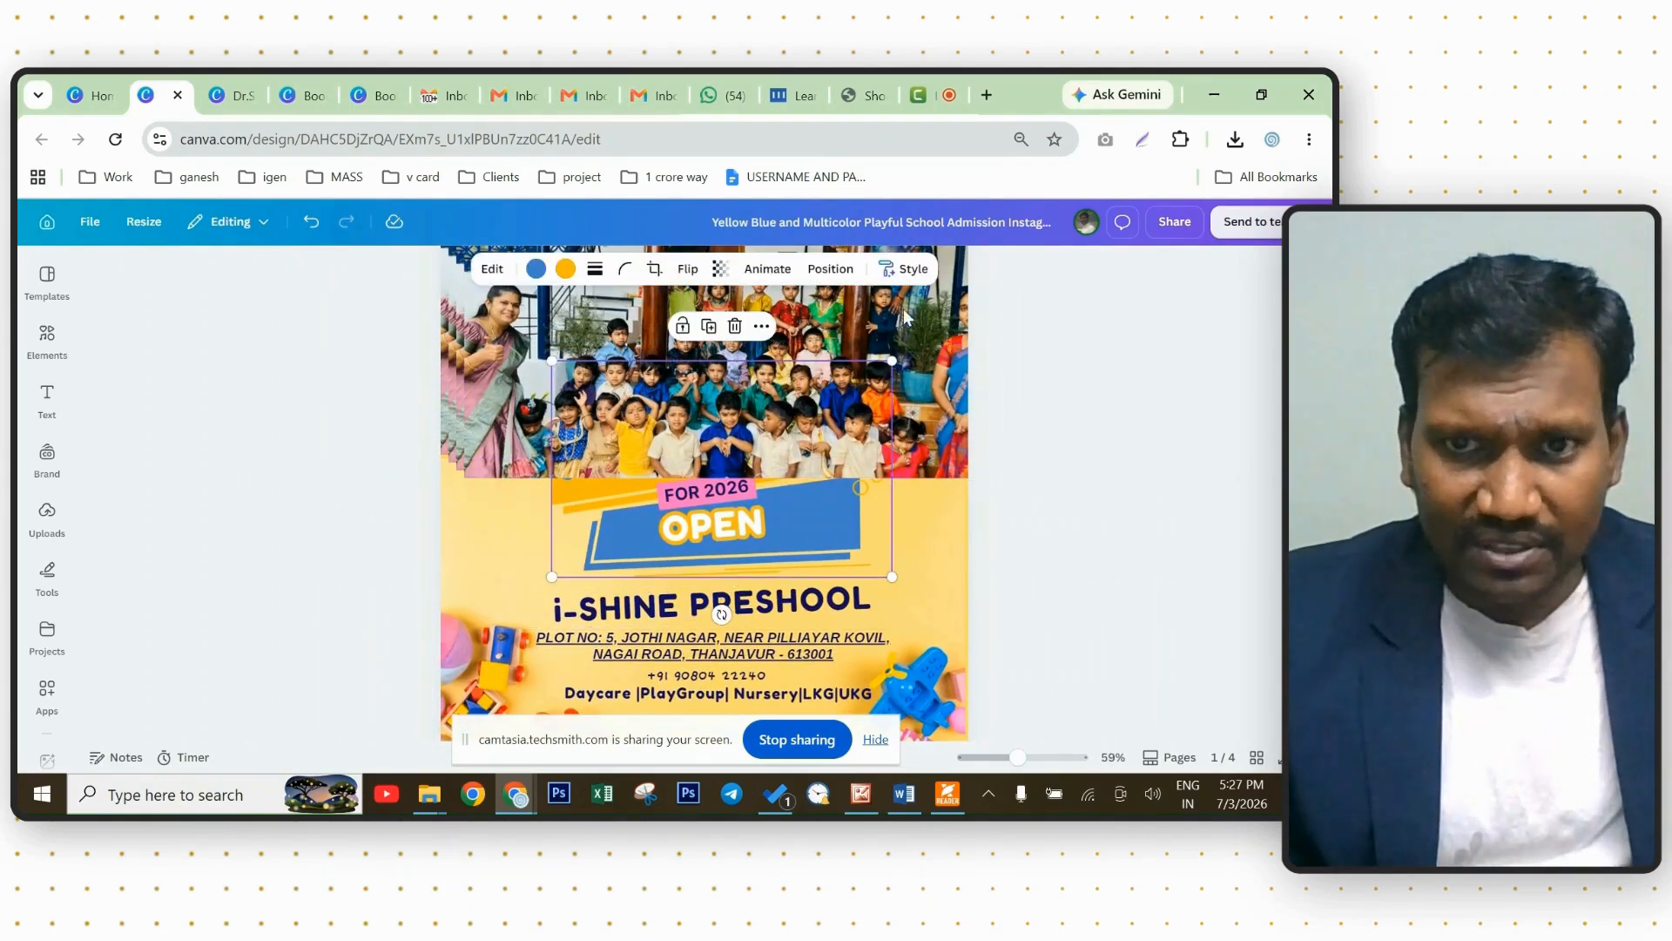
click(831, 271)
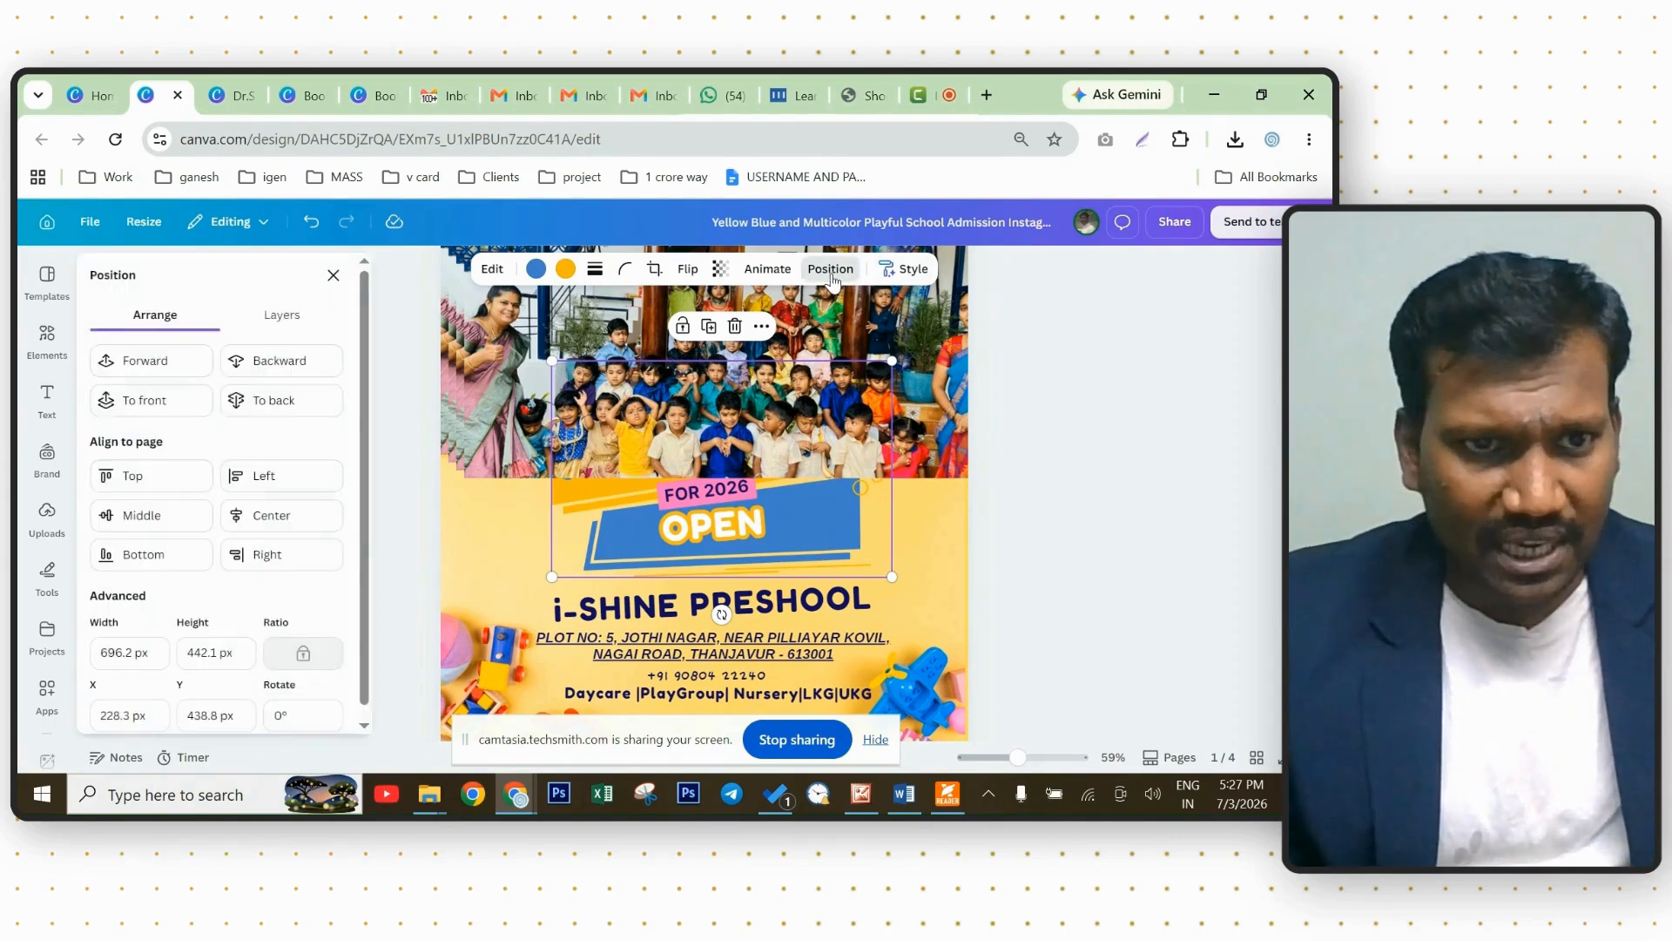
click(281, 315)
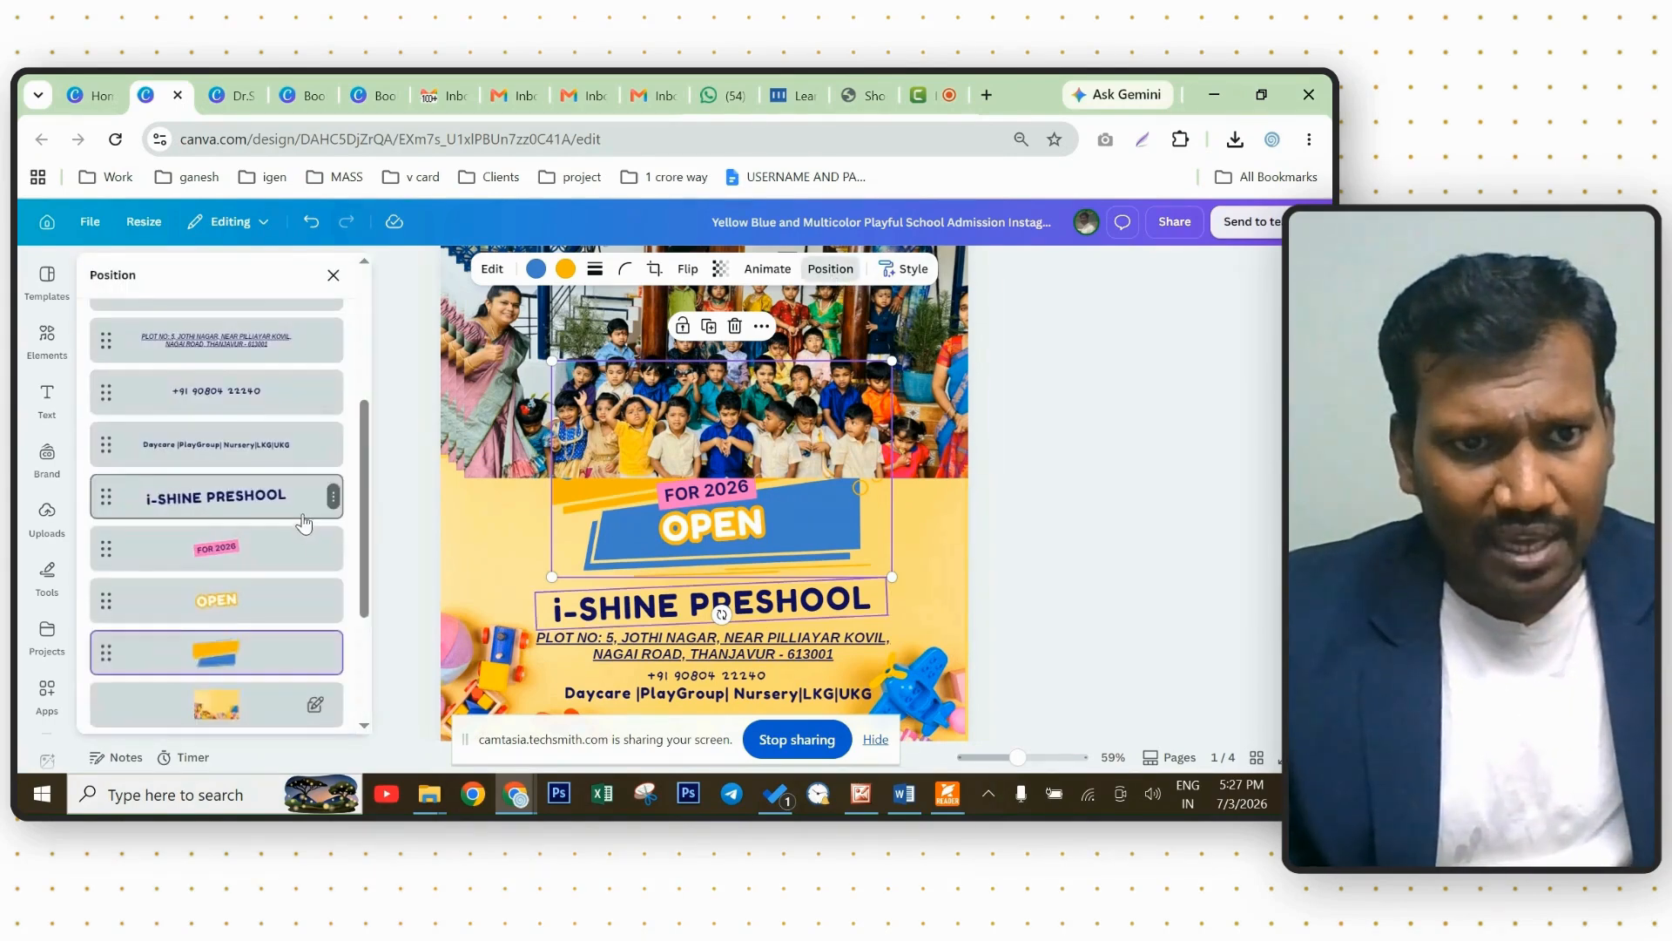
scroll(288, 518, up, 5)
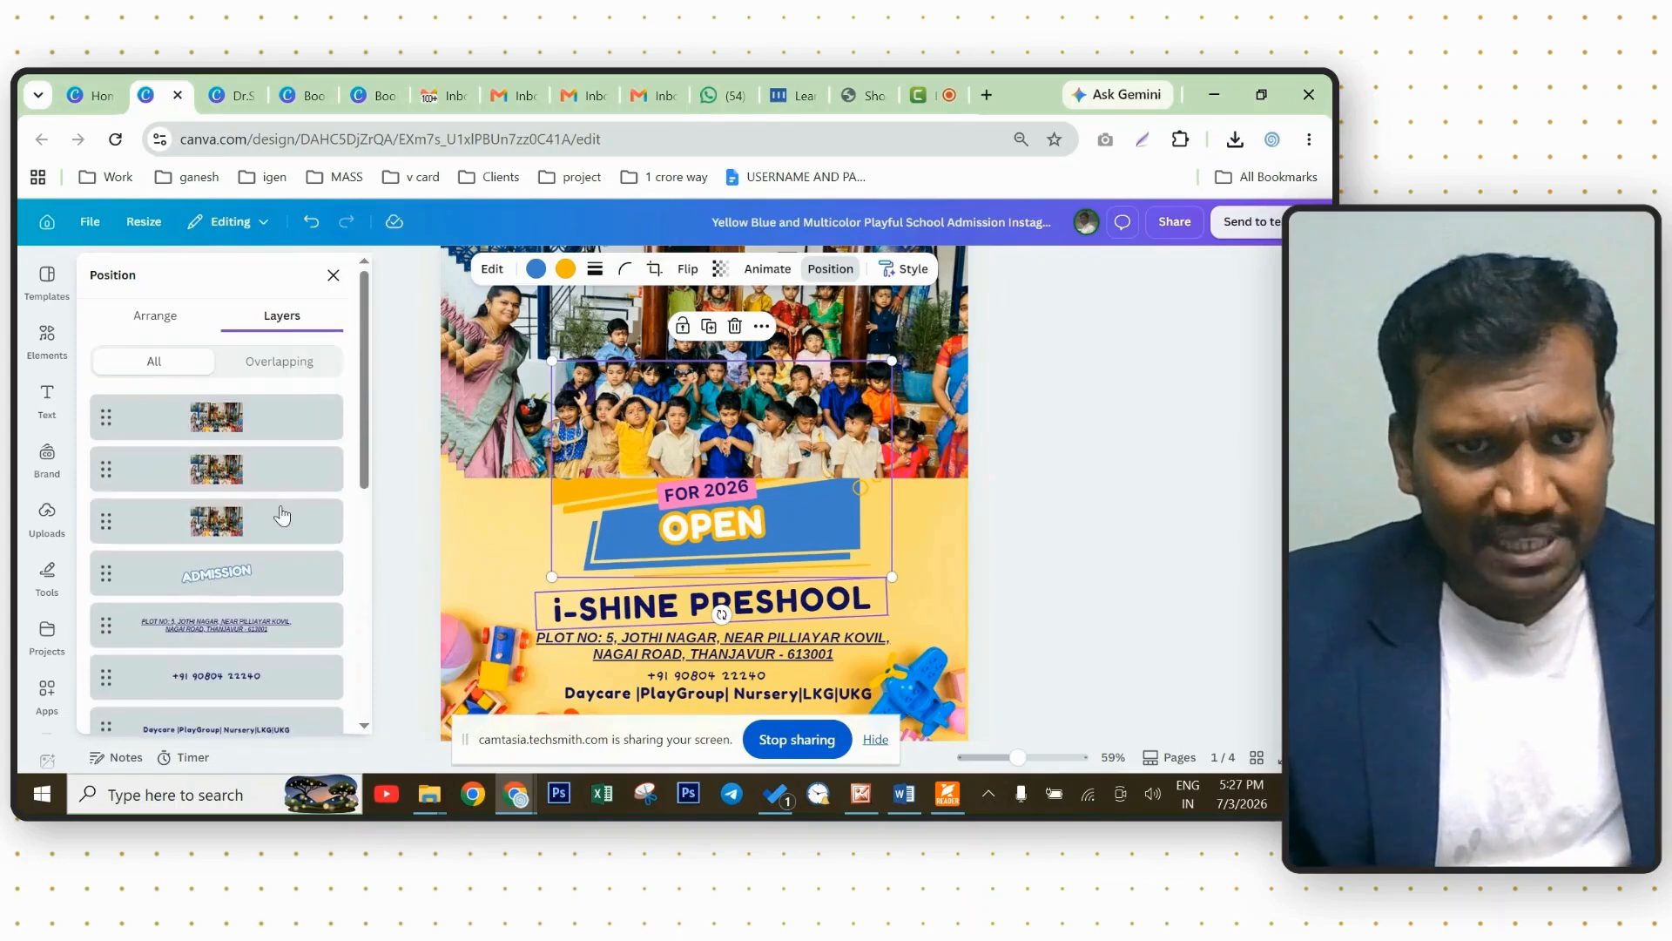
Send the ADMISSION text backward in the layer order, reselect its layer and bring it to the front of the photos.
click(238, 575)
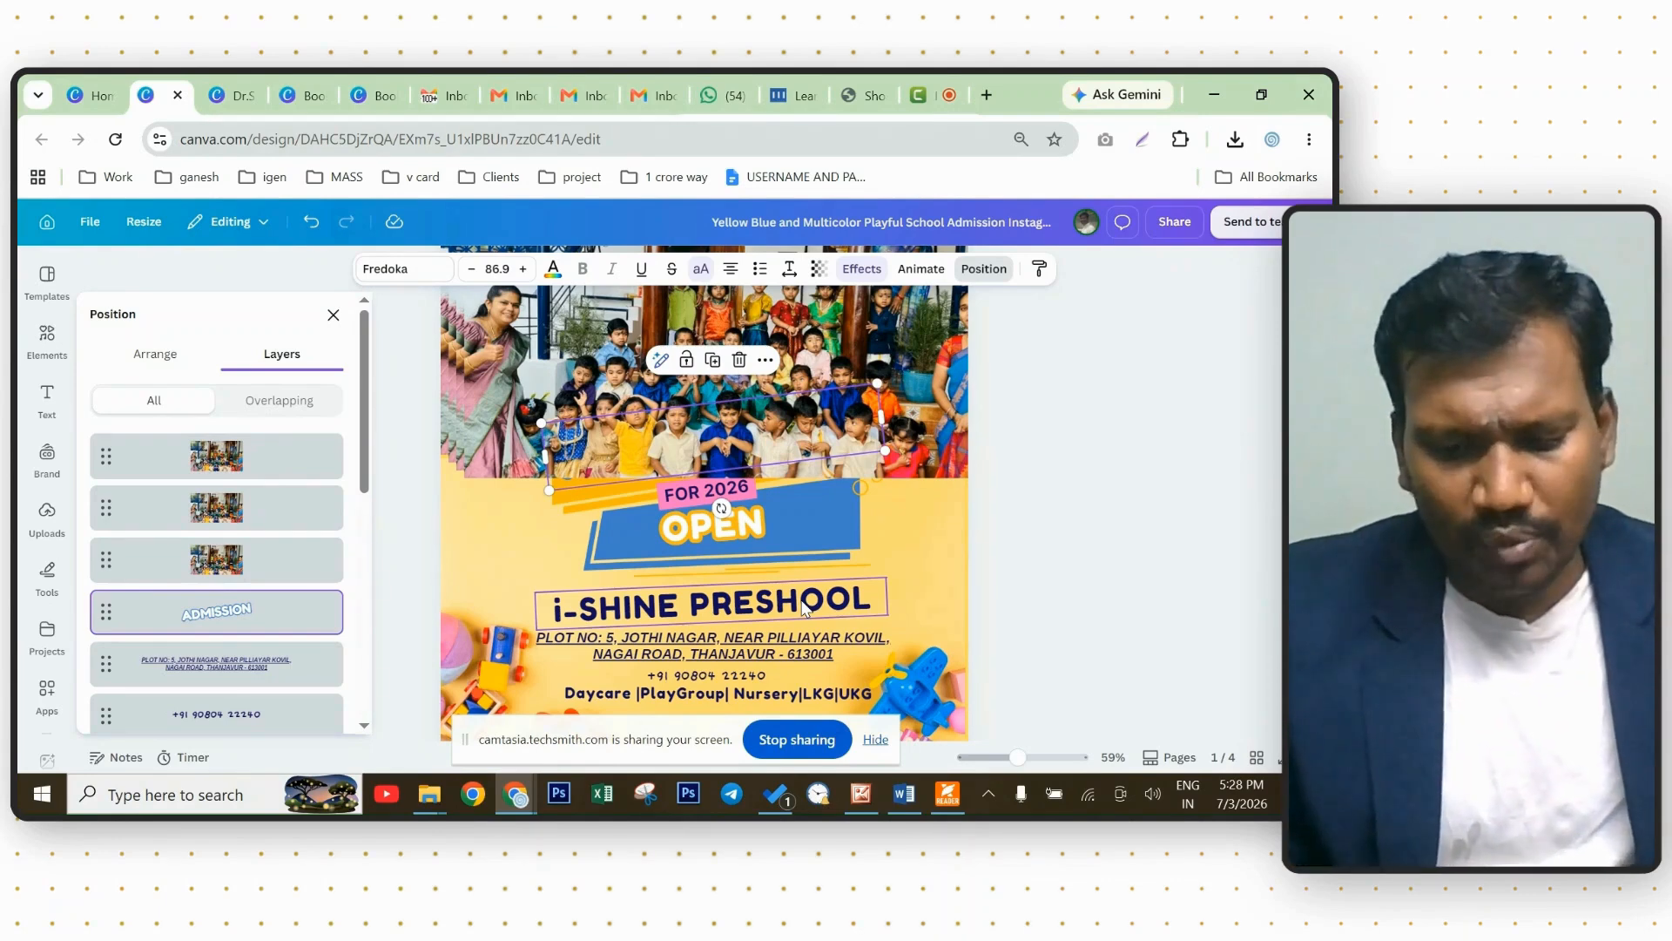
key(ctrl+[)
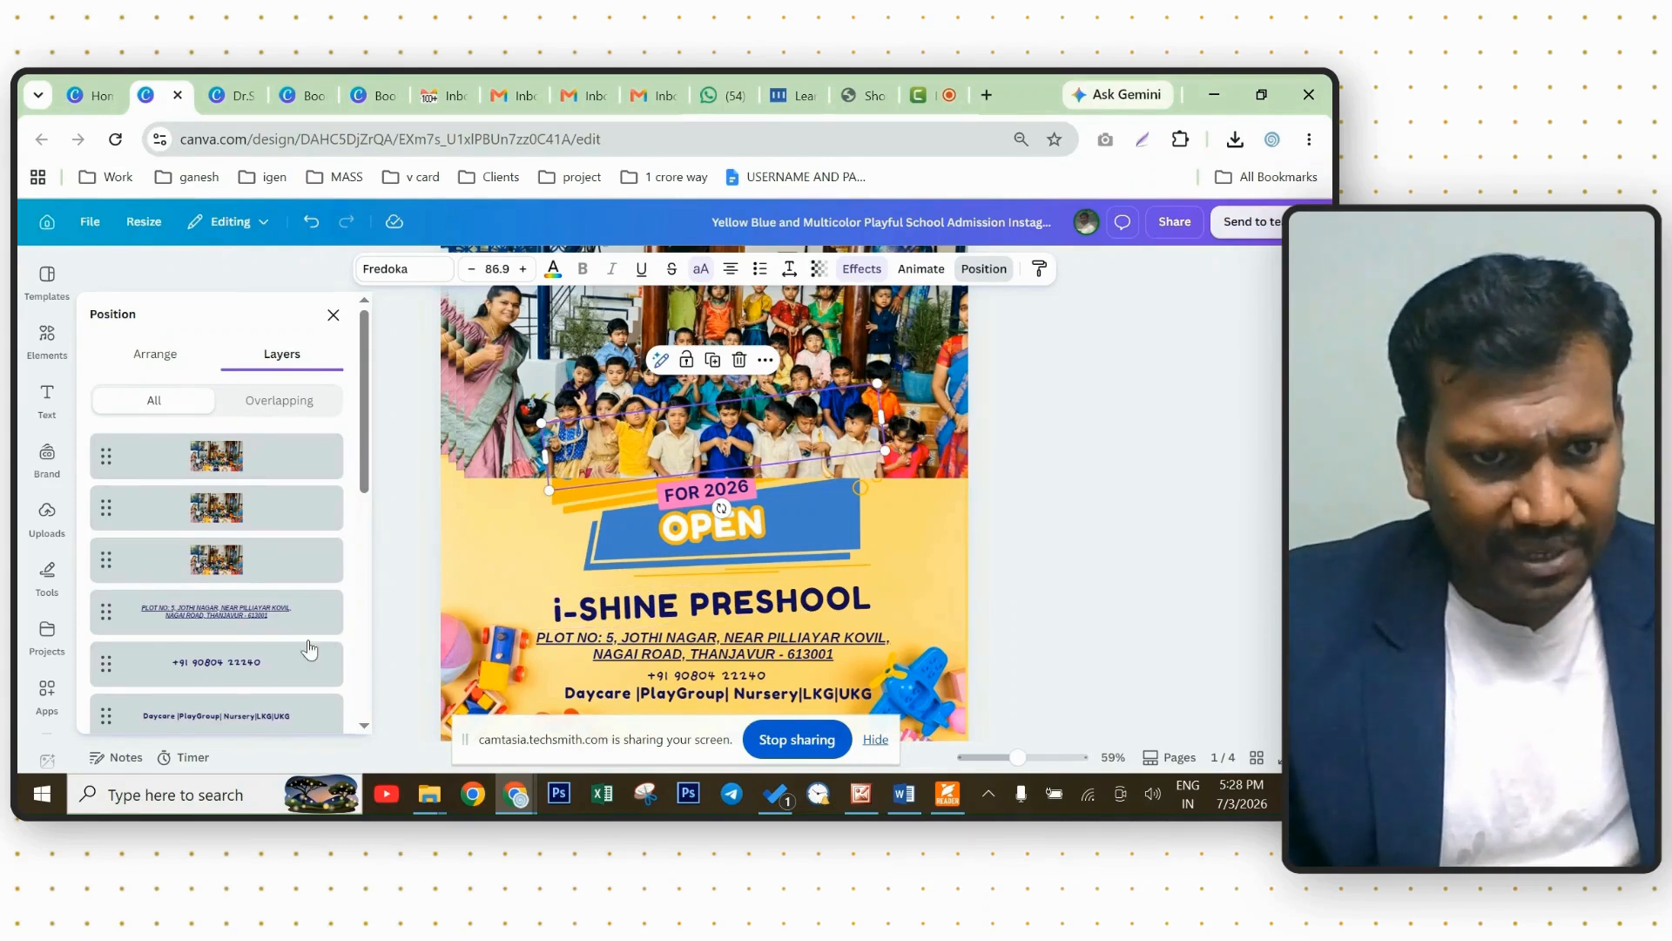
click(239, 622)
scroll(240, 617, down, 4)
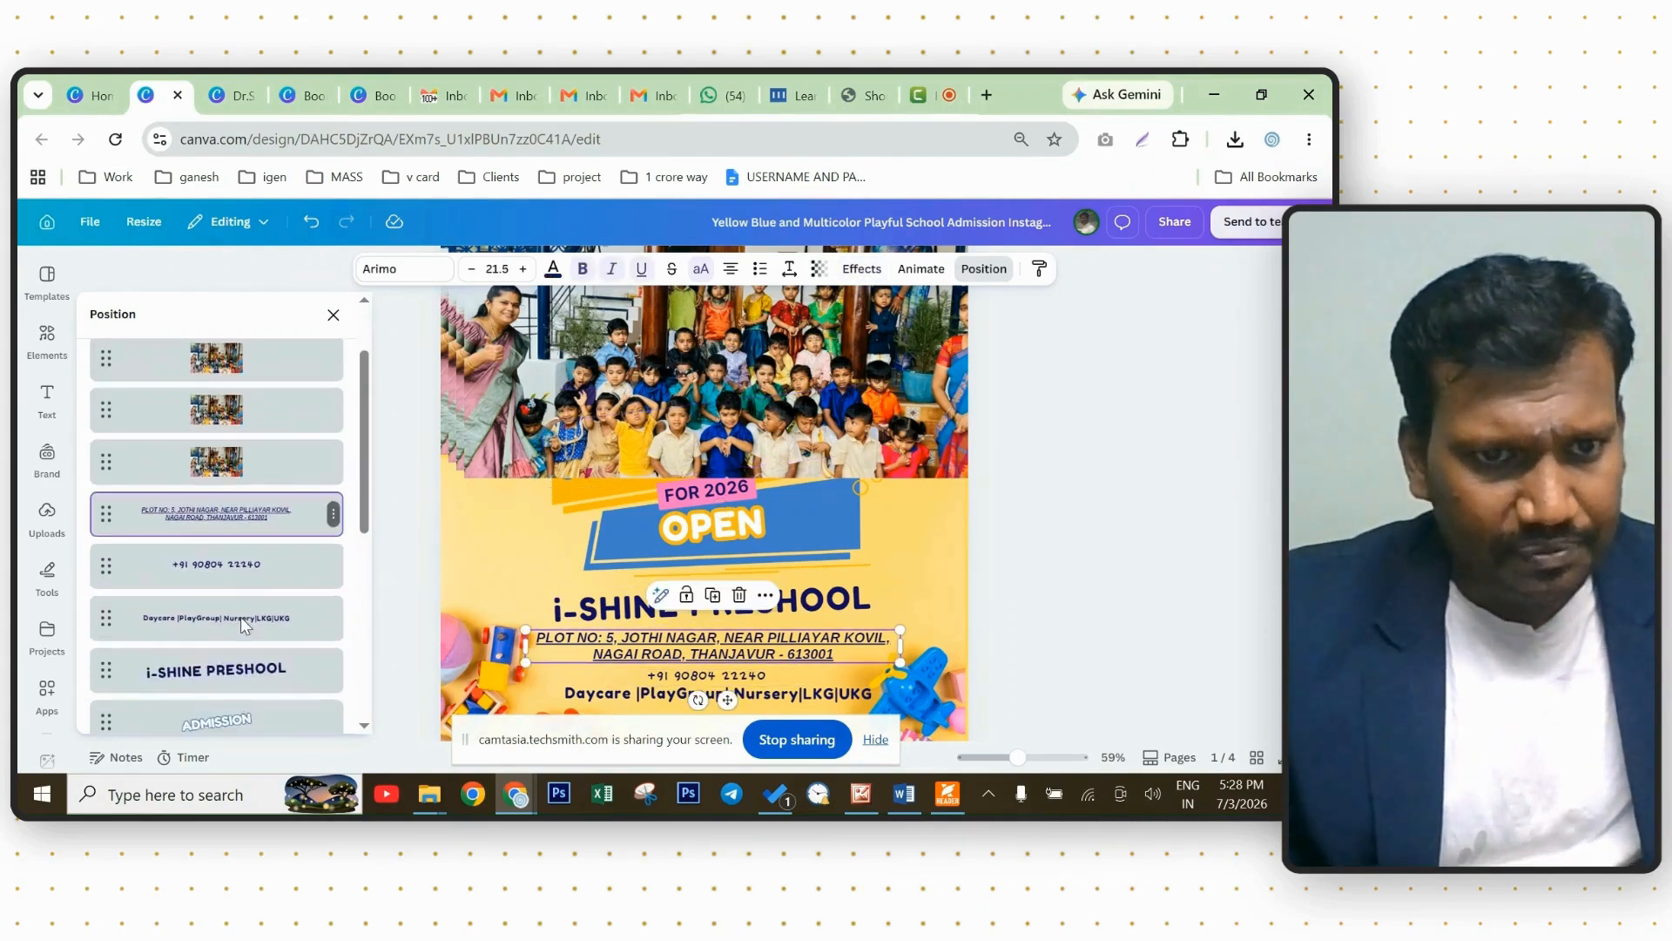
click(249, 516)
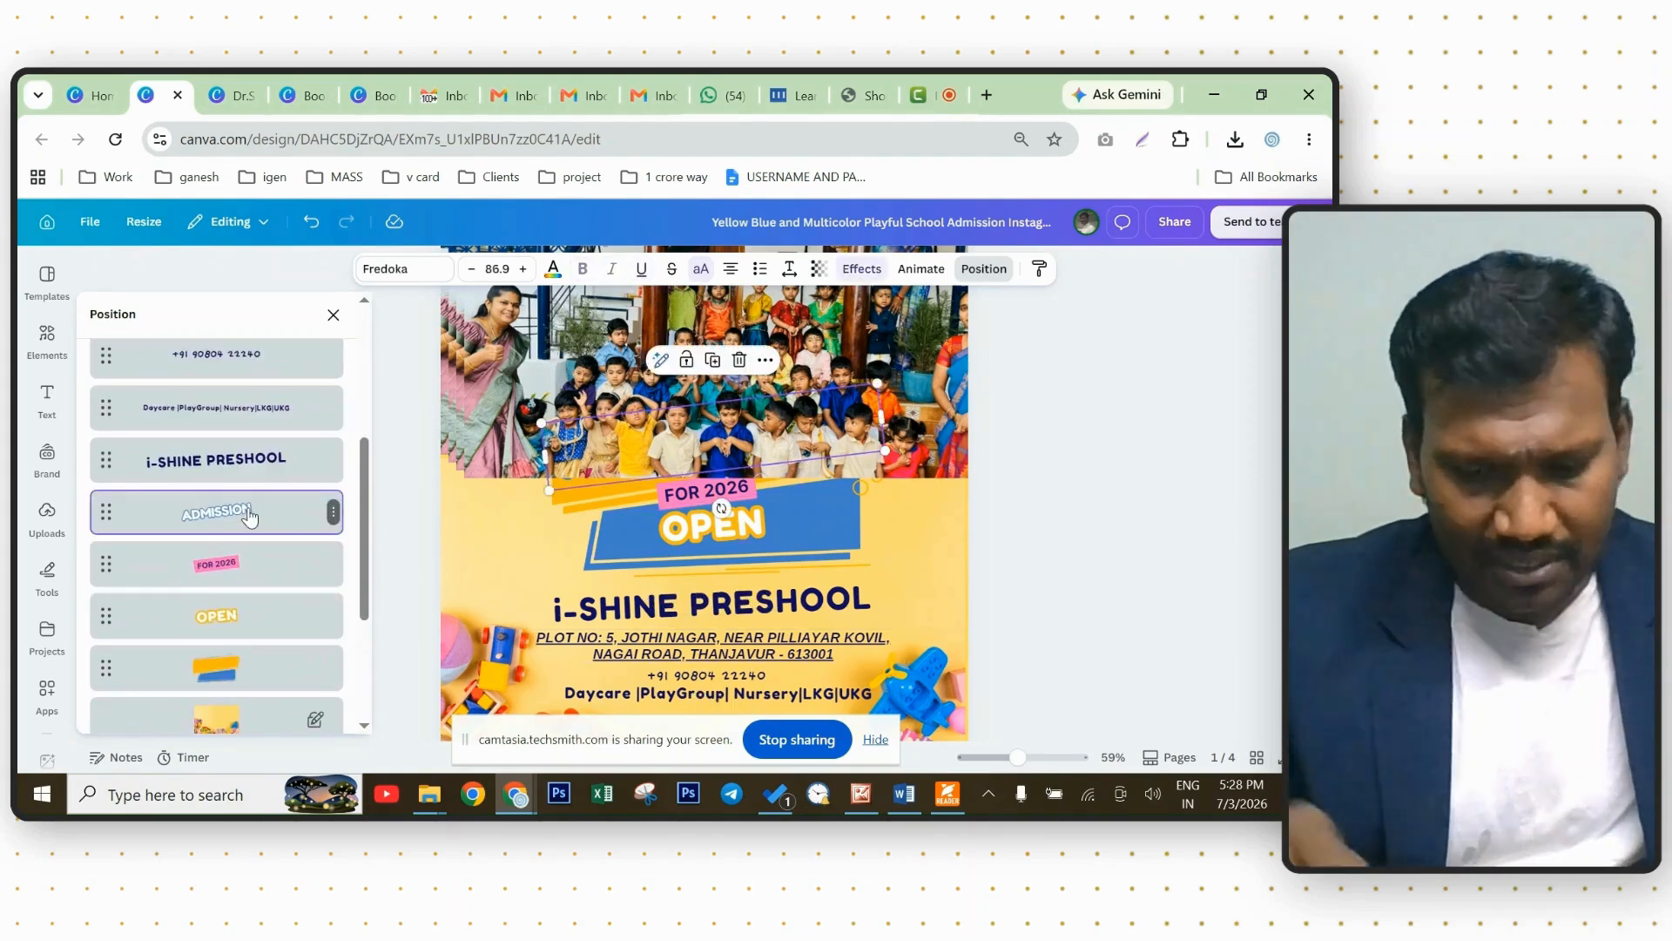
key(ctrl+alt+bracketright)
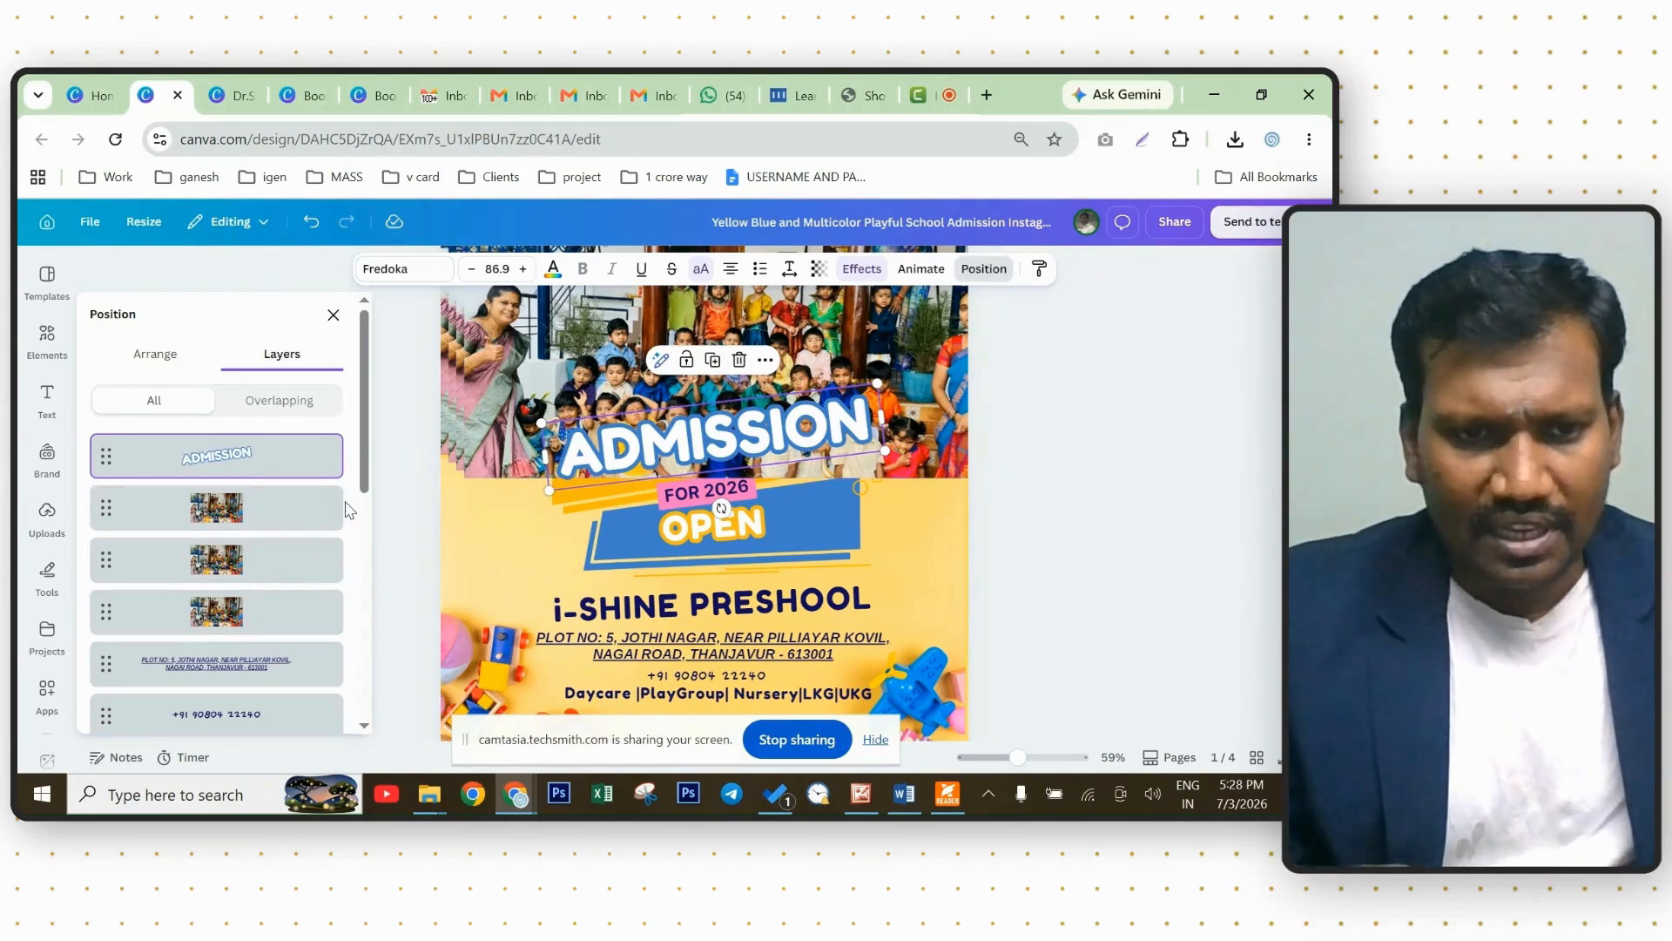
Shift the ADMISSION text repeatedly backward and forward through the layers, leaving it in front of the top photo.
key(ctrl+bracketleft)
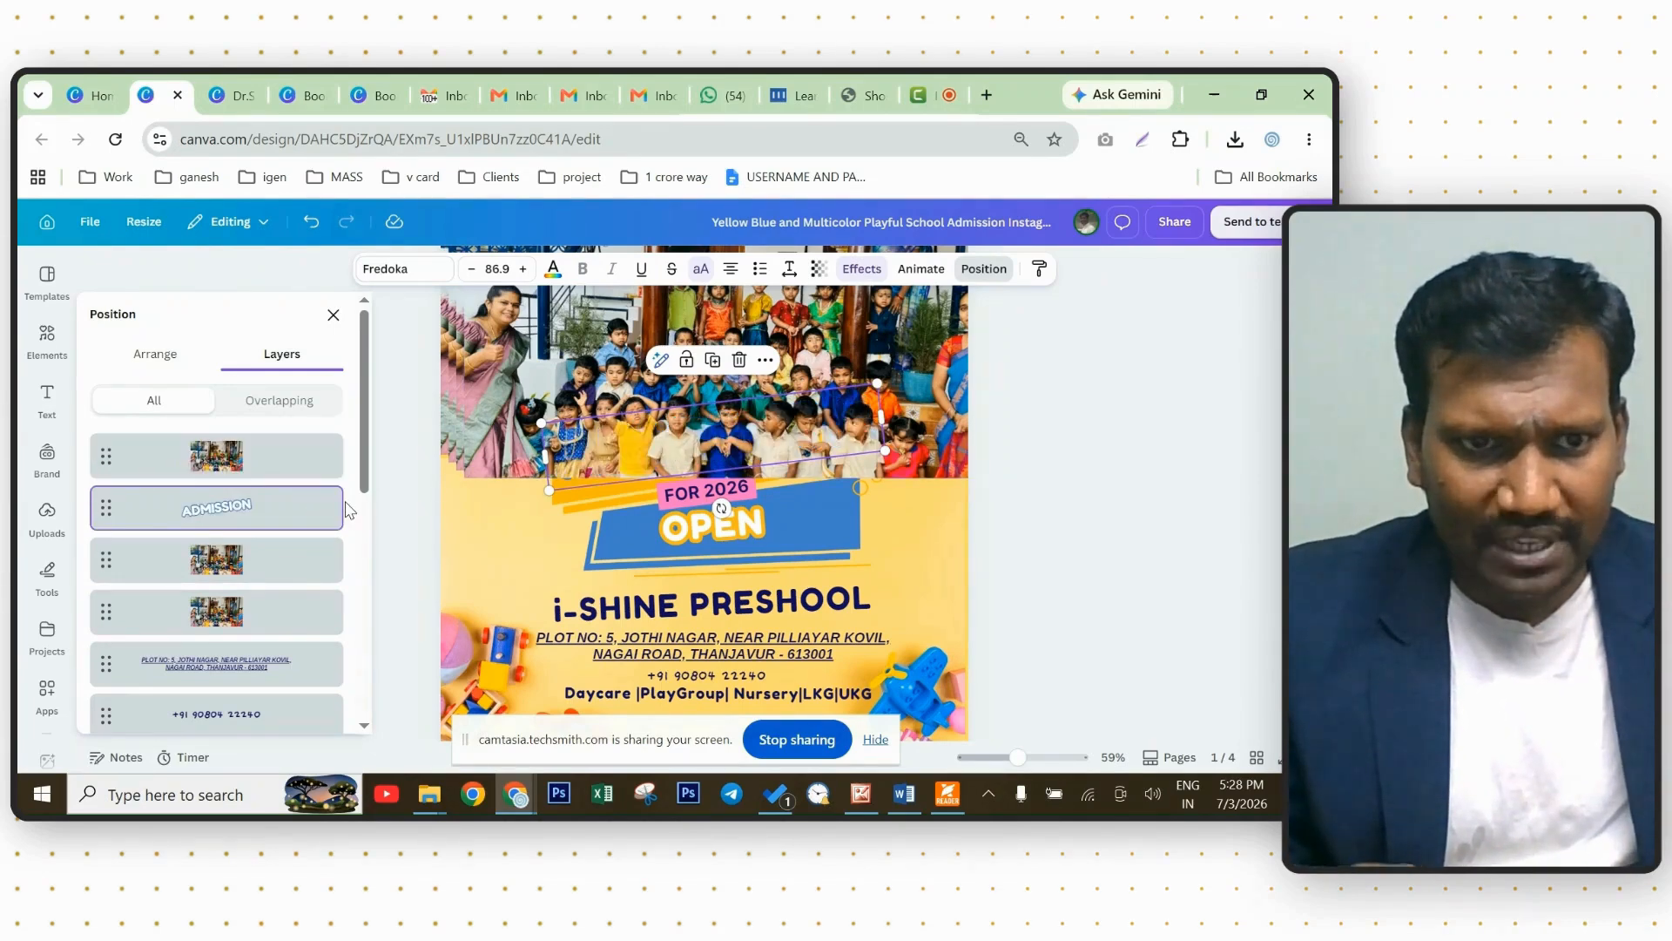
key(ctrl+bracketleft)
key(ctrl+bracketleft)
key(ctrl+bracketleft)
key(ctrl+bracketleft)
key(ctrl+bracketleft)
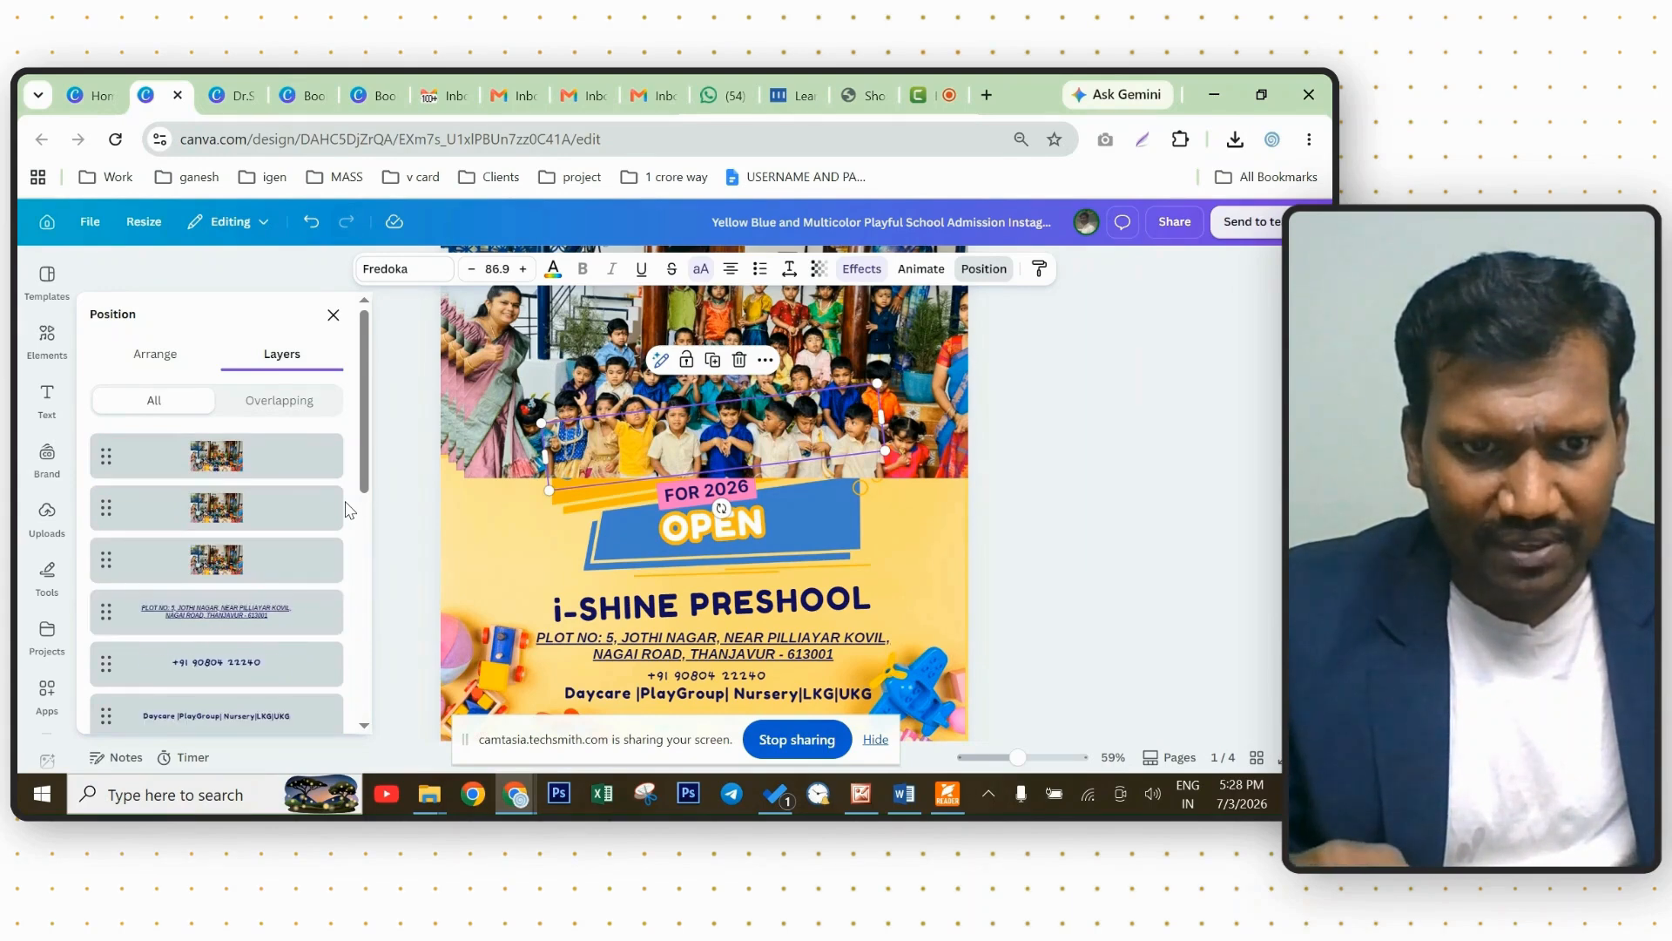
key(ctrl+bracketright)
key(ctrl+bracketright)
key(ctrl+bracketright)
key(ctrl+bracketleft)
key(ctrl+bracketright)
key(ctrl+bracketleft)
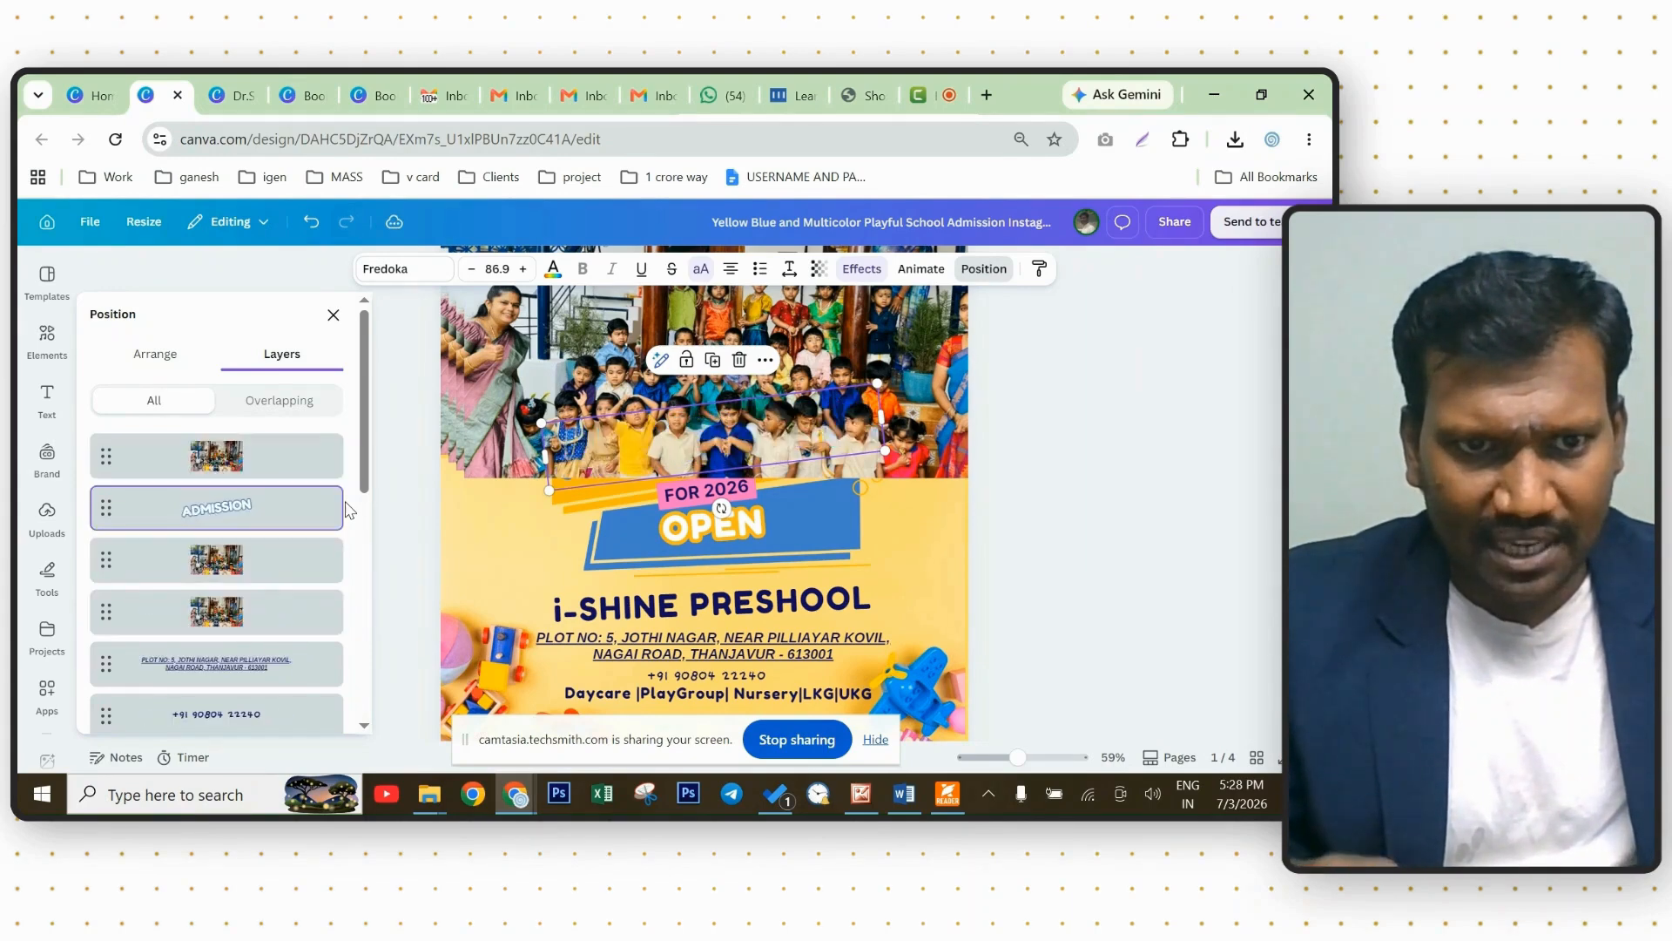
key(ctrl+bracketright)
key(ctrl+bracketleft)
key(ctrl+bracketright)
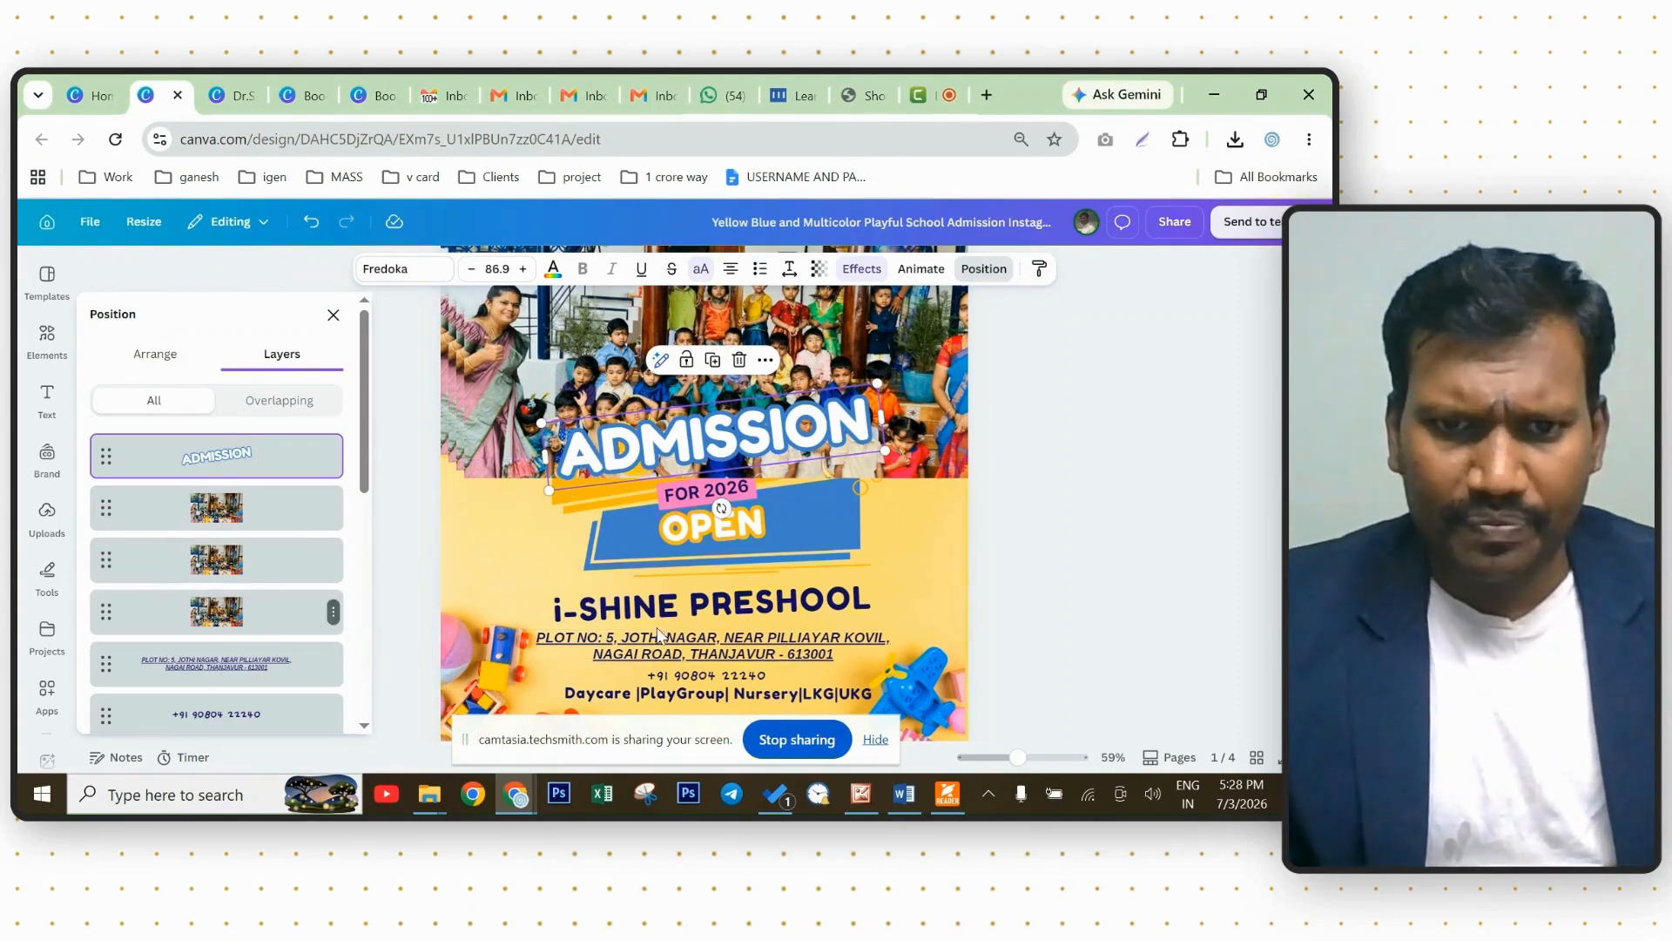
Duplicate the OPEN text twice on page 1, placing one copy at the banner's lower edge and one over the school name.
scroll(775, 566, down, 3)
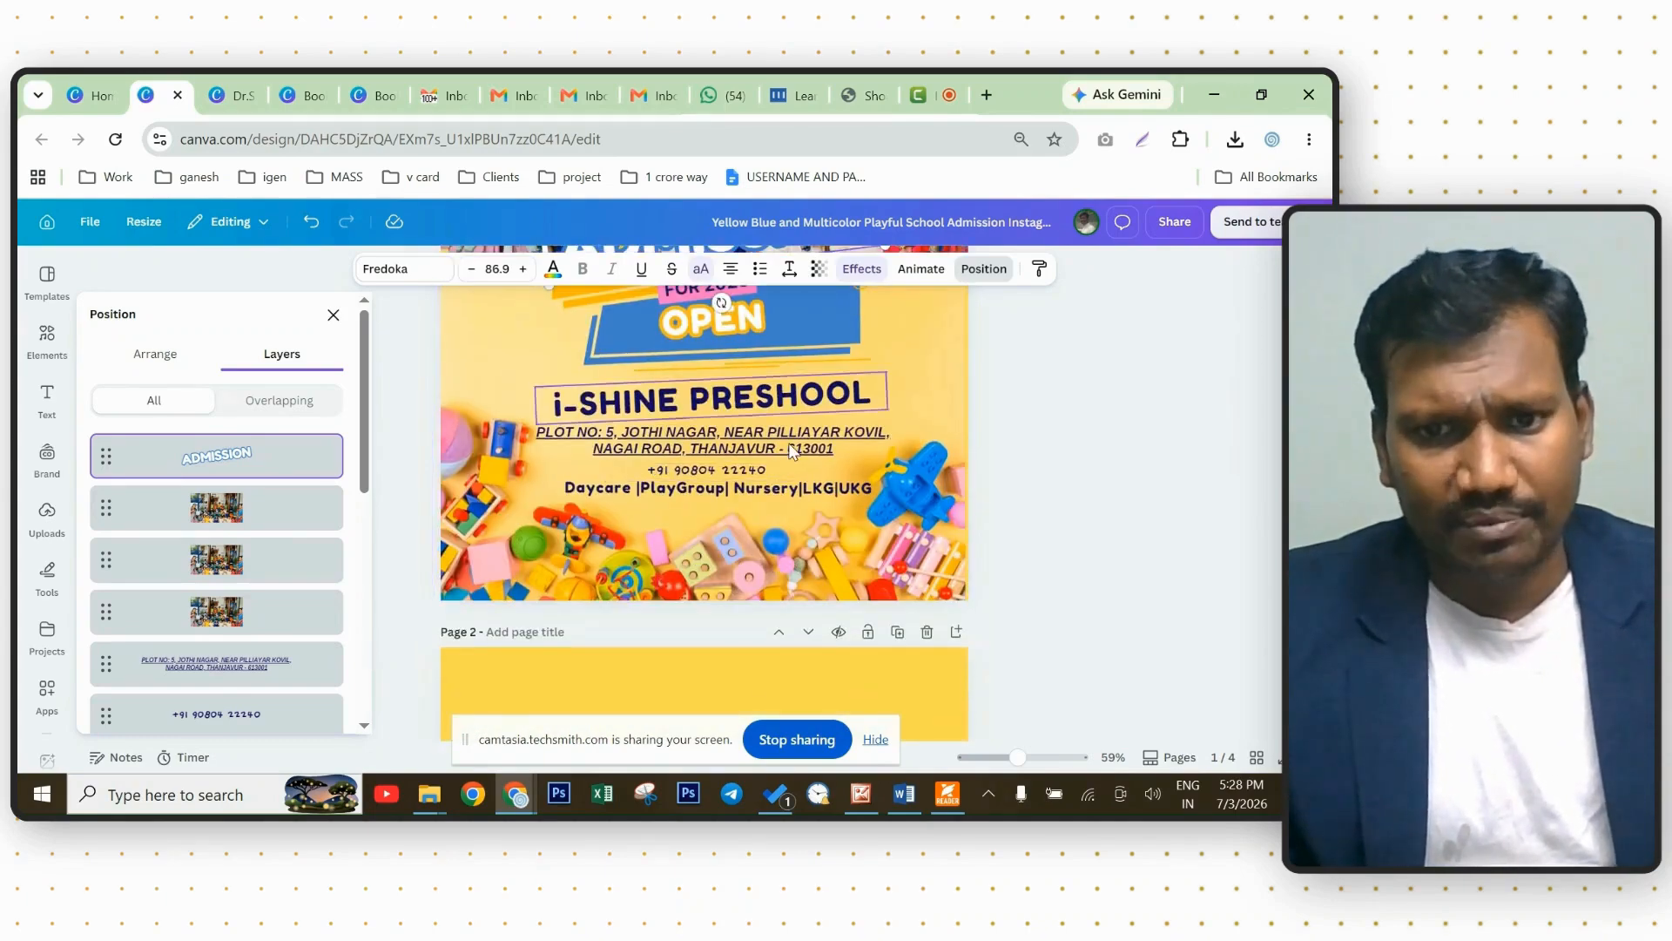
scroll(781, 435, up, 1)
scroll(788, 470, down, 5)
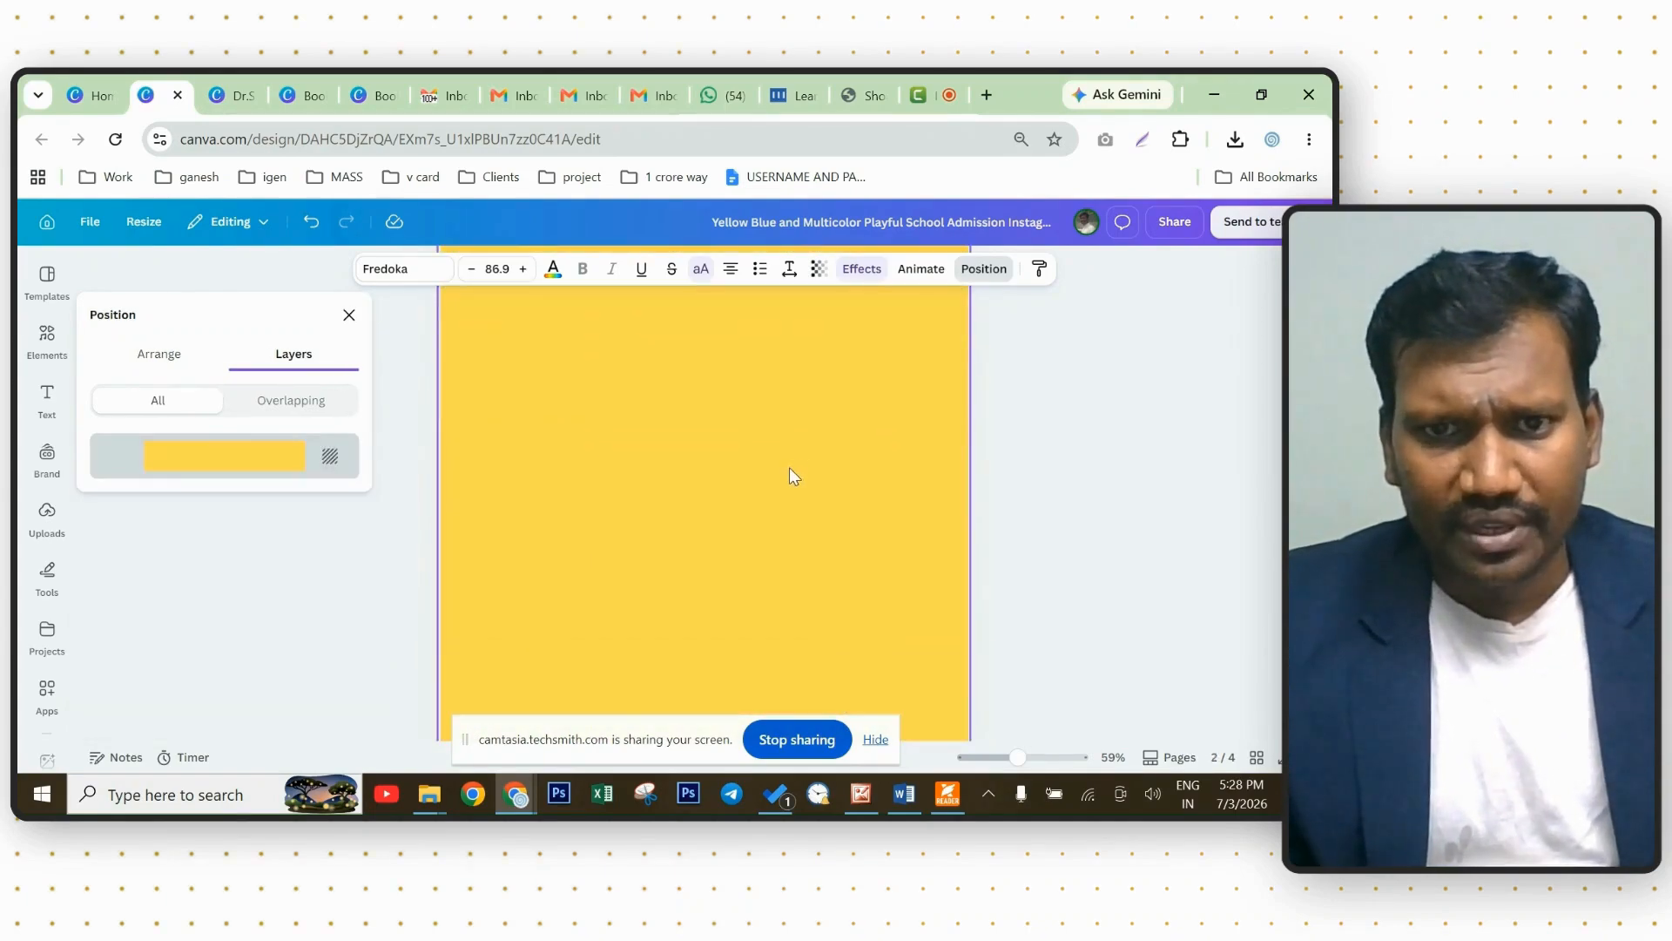
scroll(789, 474, up, 5)
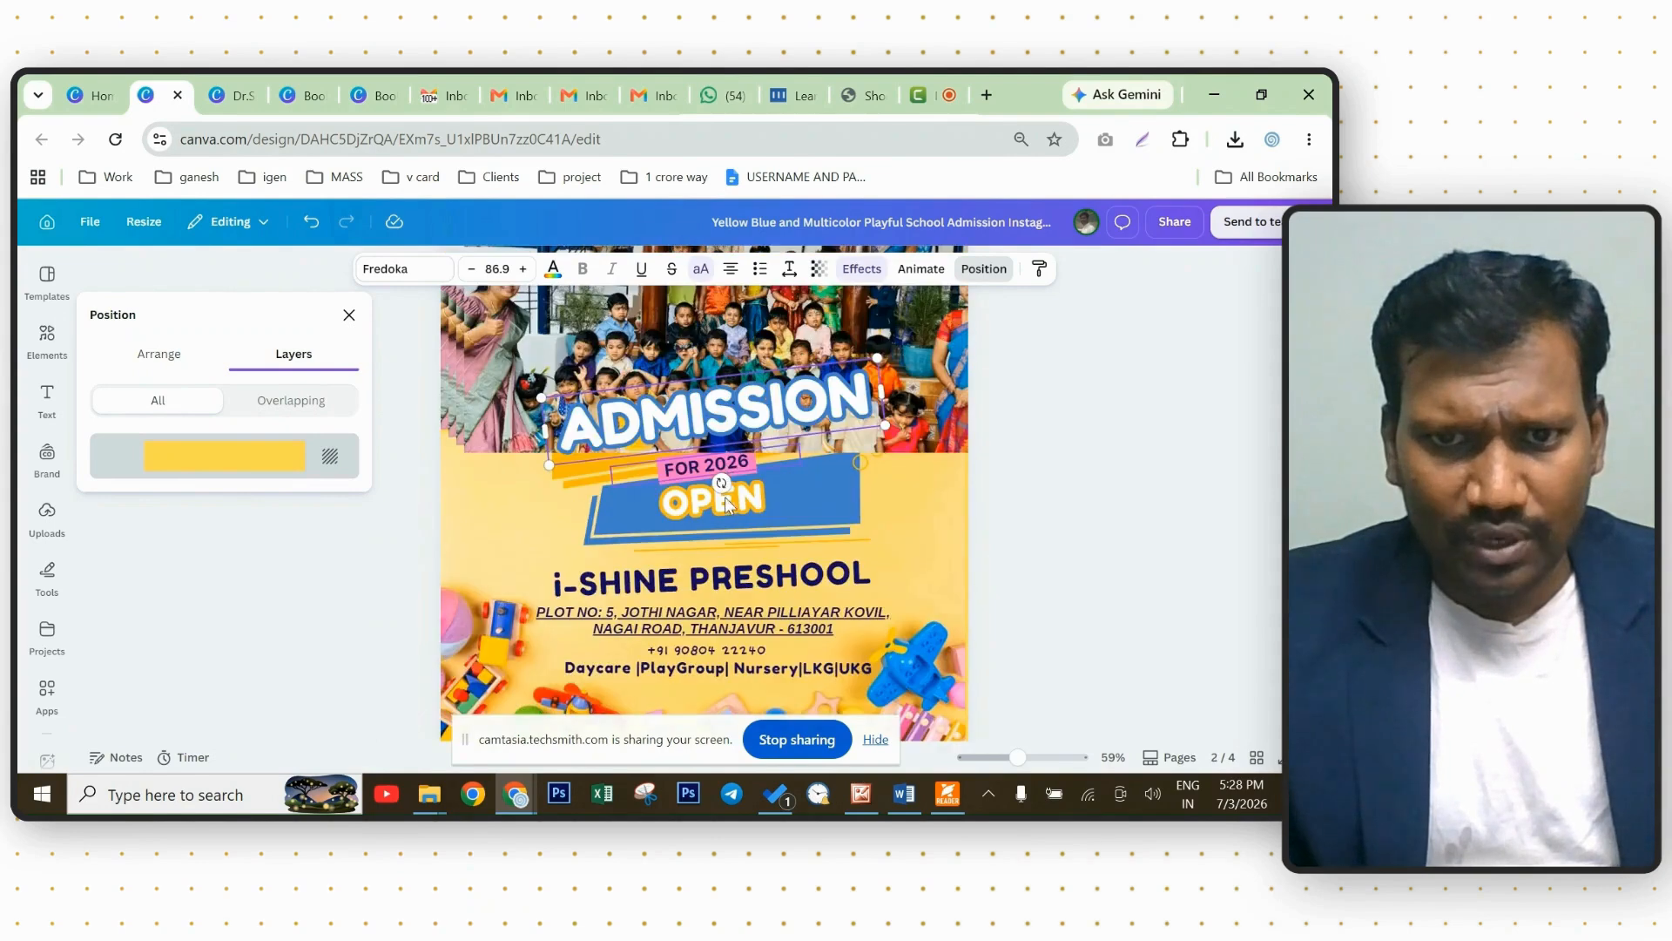
click(730, 511)
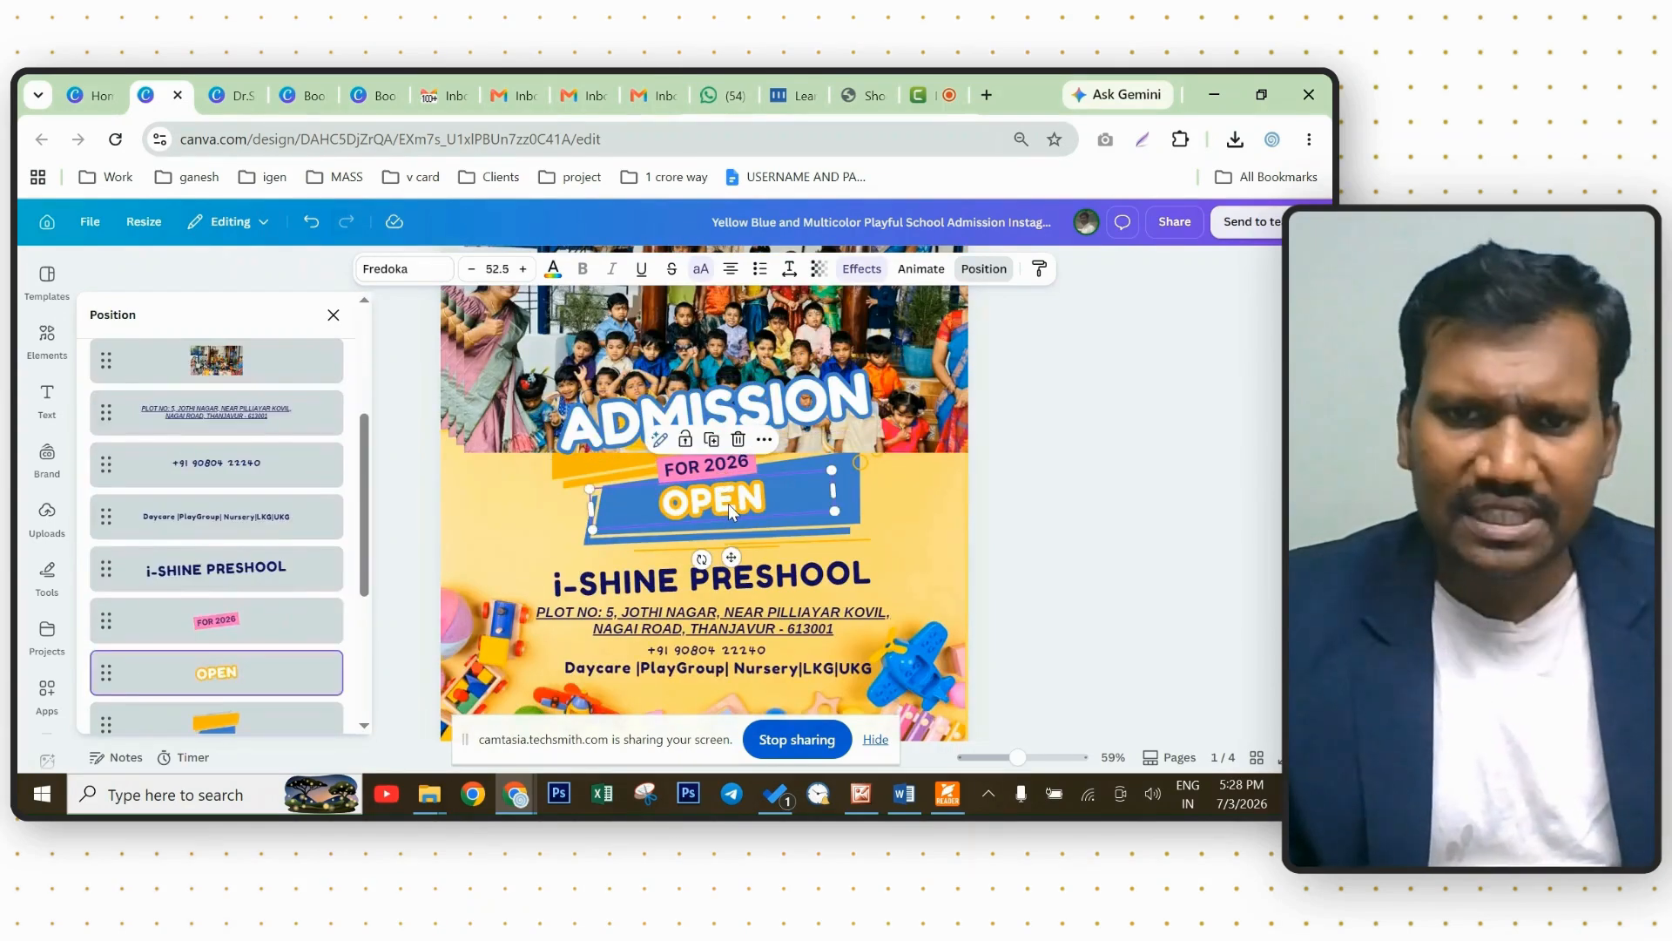
key(ctrl+d)
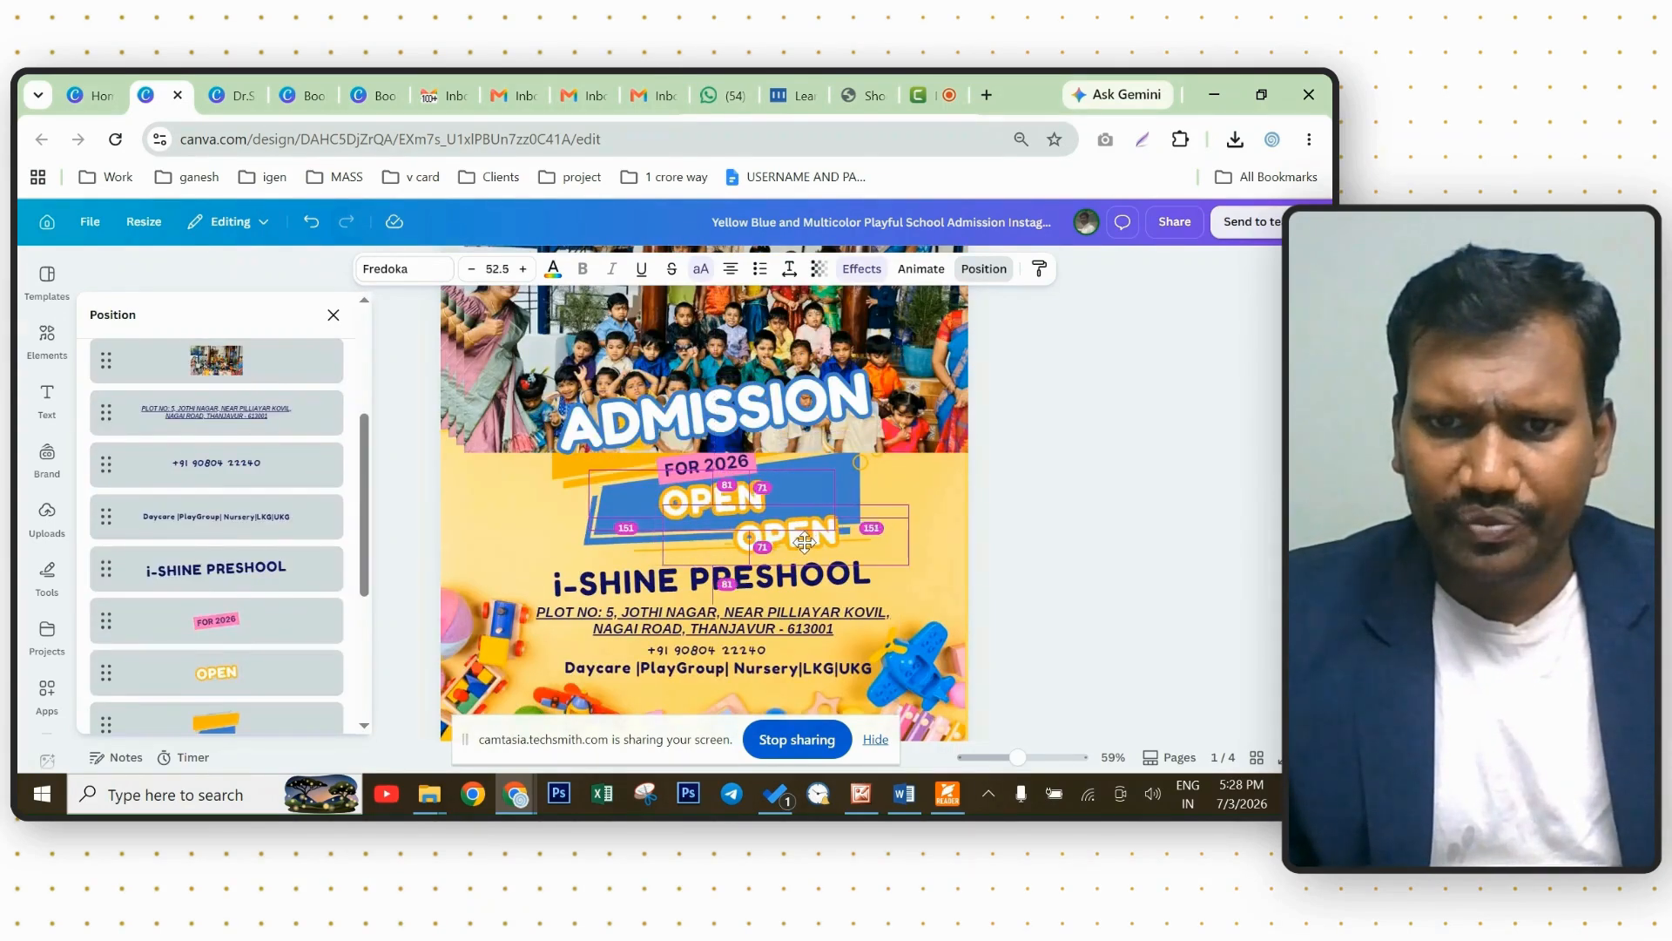
drag(798, 544, 645, 585)
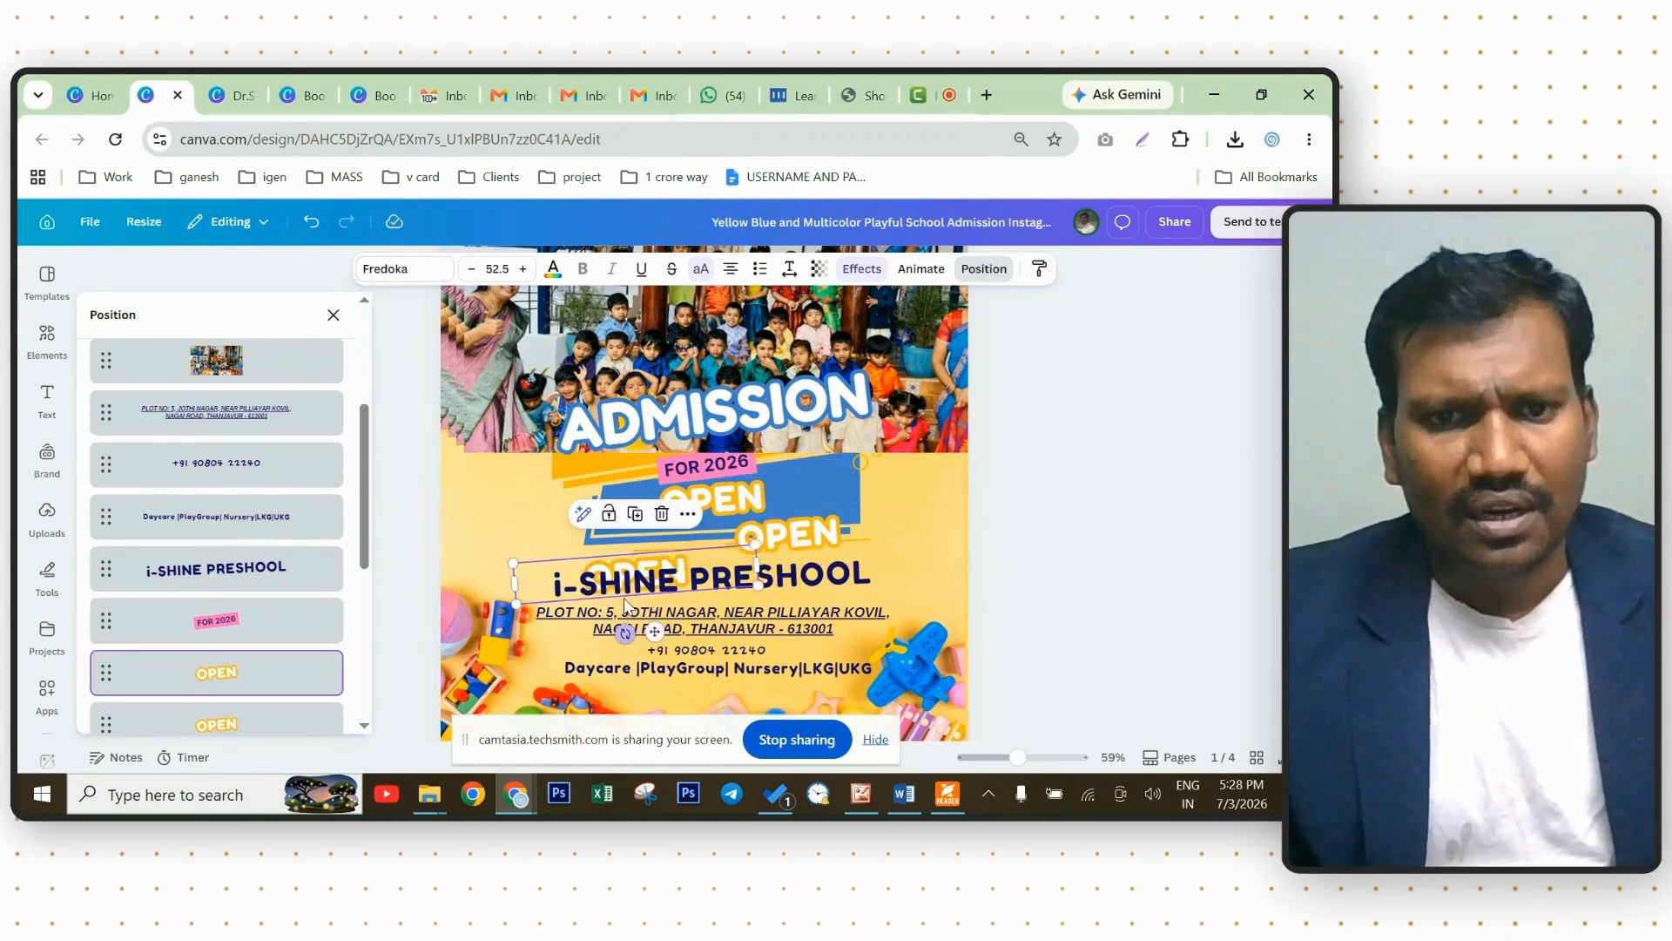
Move the OPEN copy off the school name to beside the original OPEN, tilt it upward and enlarge it to font size 69.
drag(715, 552, 662, 500)
mouse_move(585, 577)
mouse_down()
mouse_move(623, 599)
mouse_move(671, 581)
mouse_move(601, 579)
mouse_up()
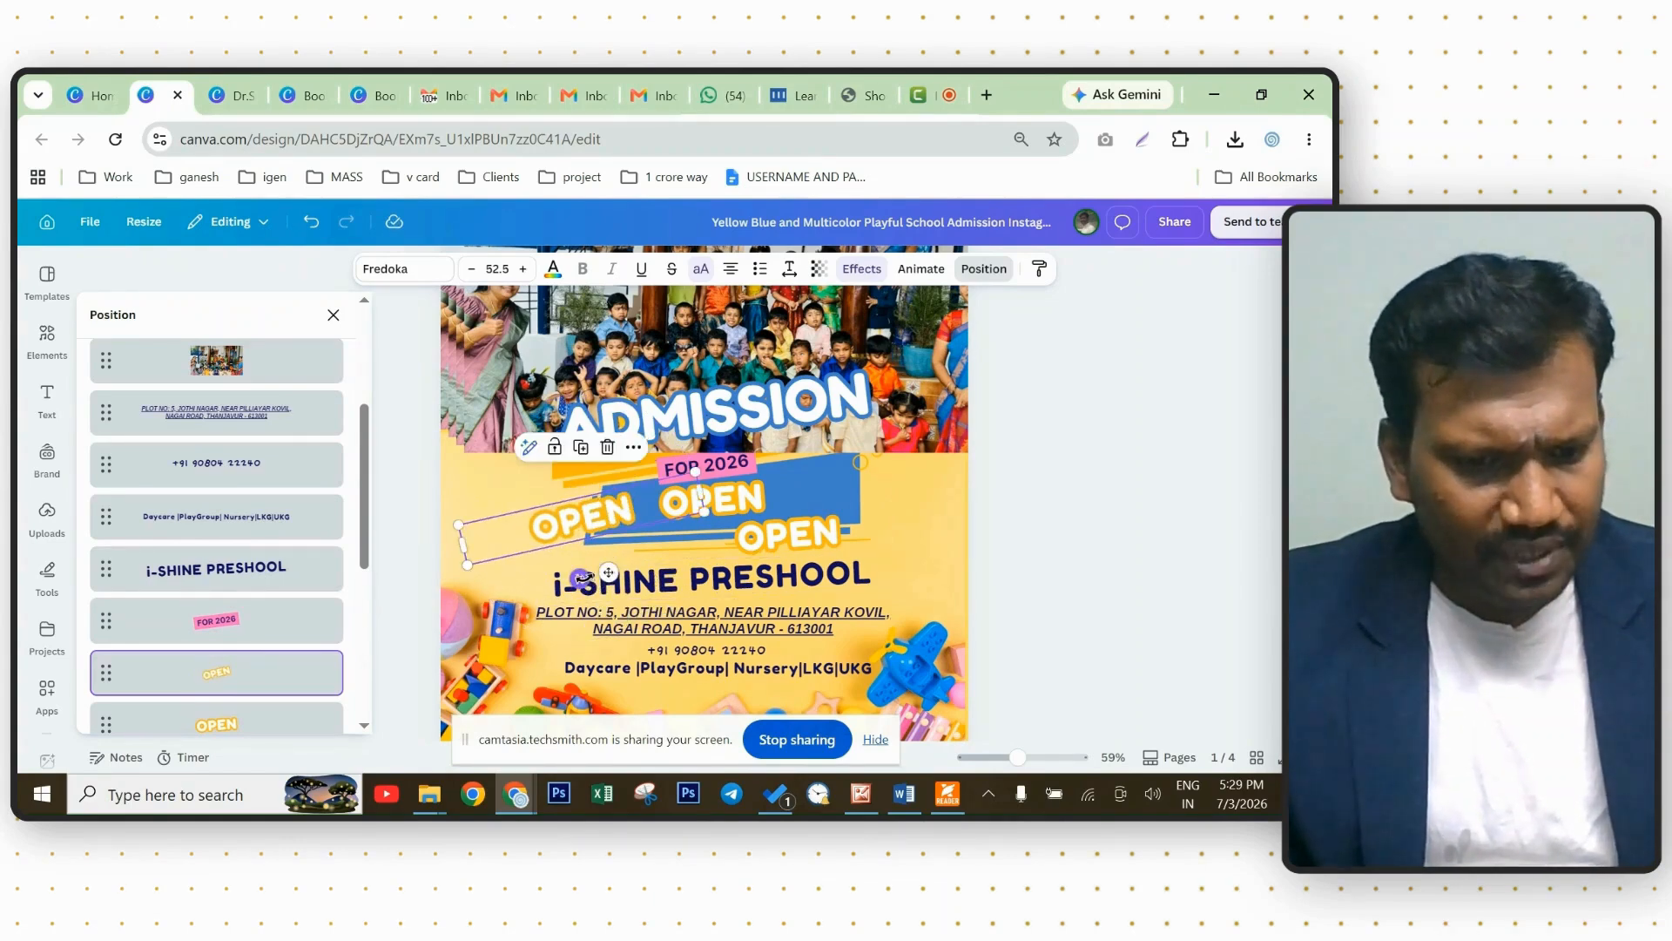
mouse_move(584, 578)
mouse_down()
mouse_move(660, 575)
mouse_move(584, 568)
mouse_up()
drag(594, 570, 648, 579)
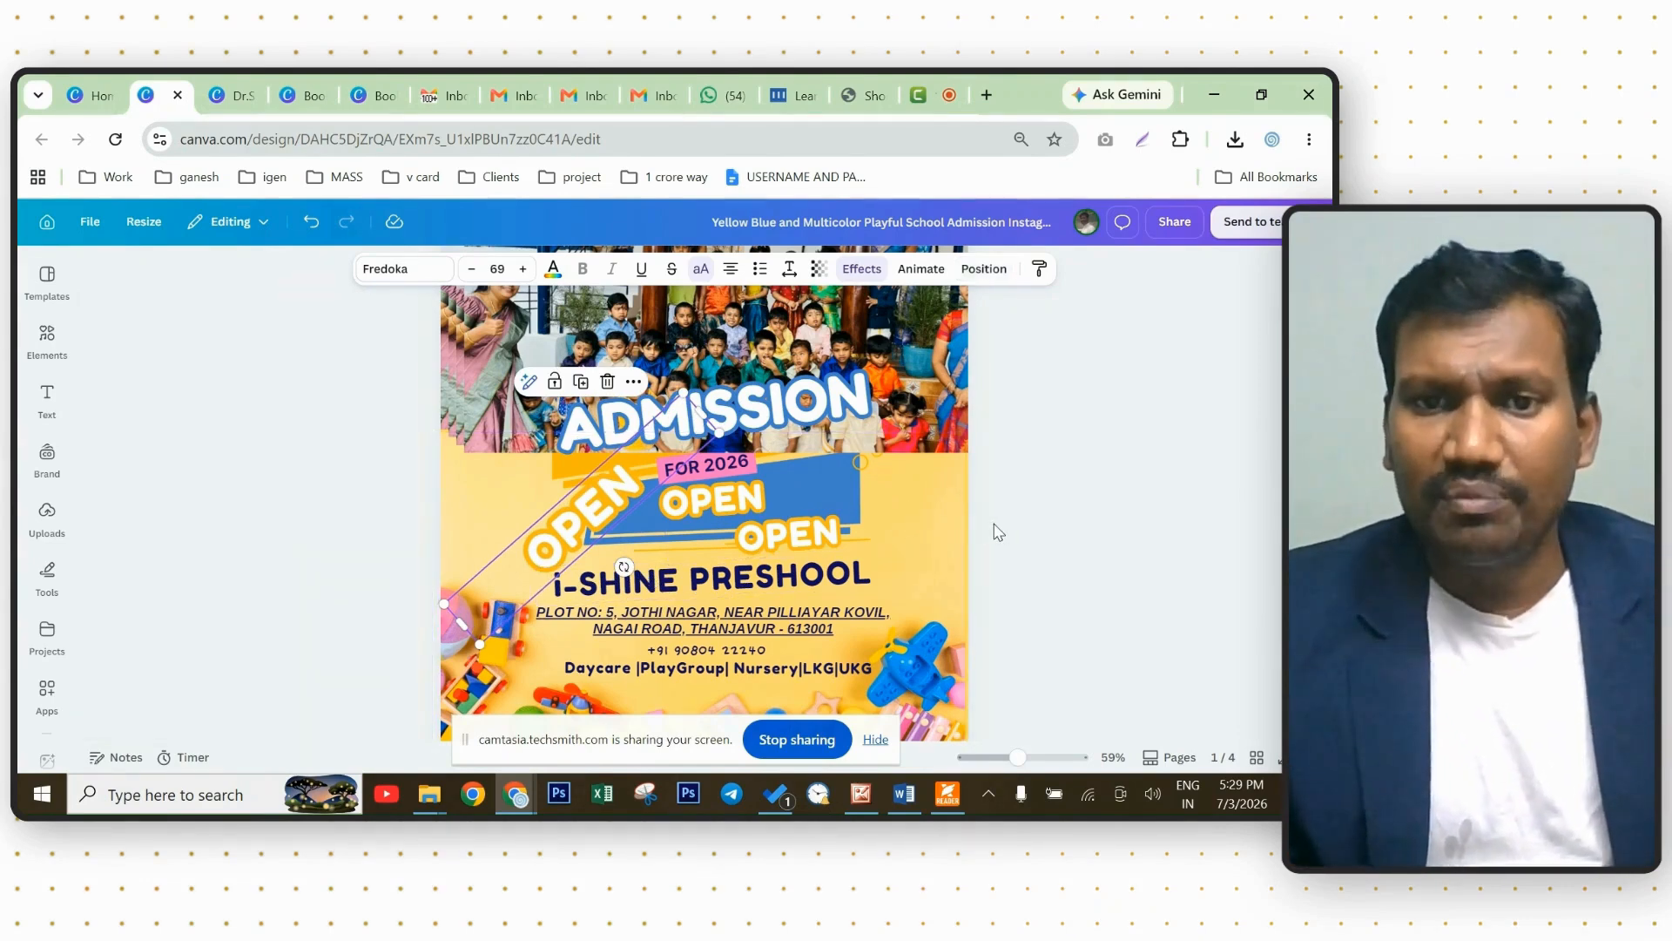
Add a text box on the blank yellow page 2, enter a first name in it and deselect it.
scroll(1015, 573, down, 4)
scroll(1015, 578, down, 3)
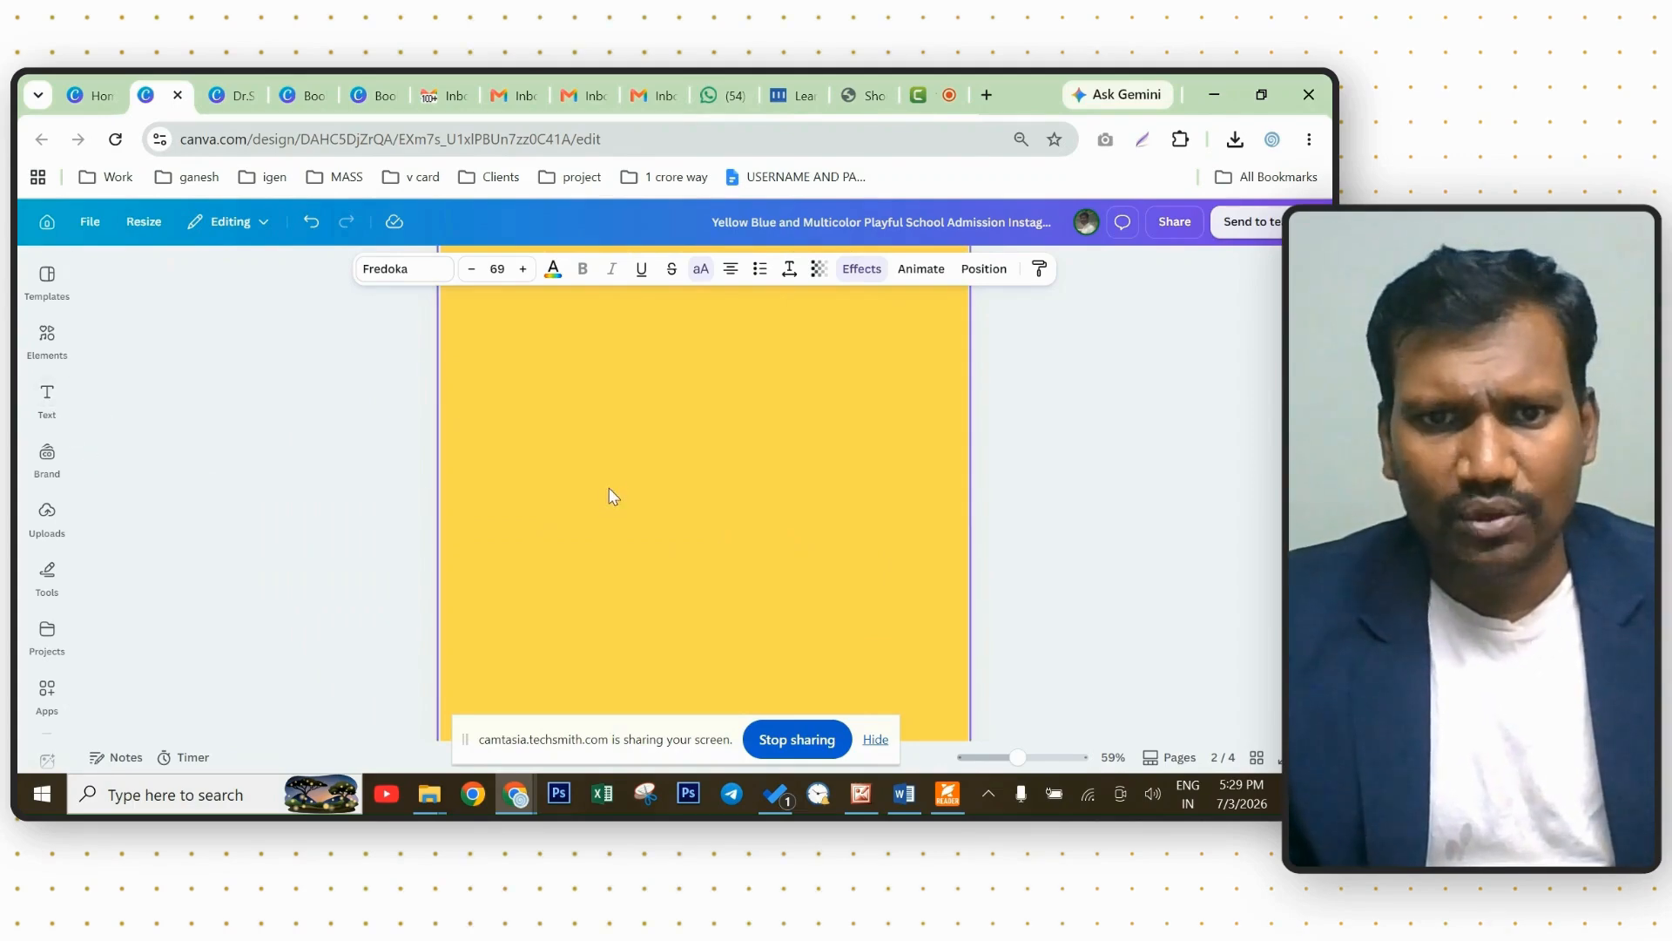
click(634, 490)
text(t)
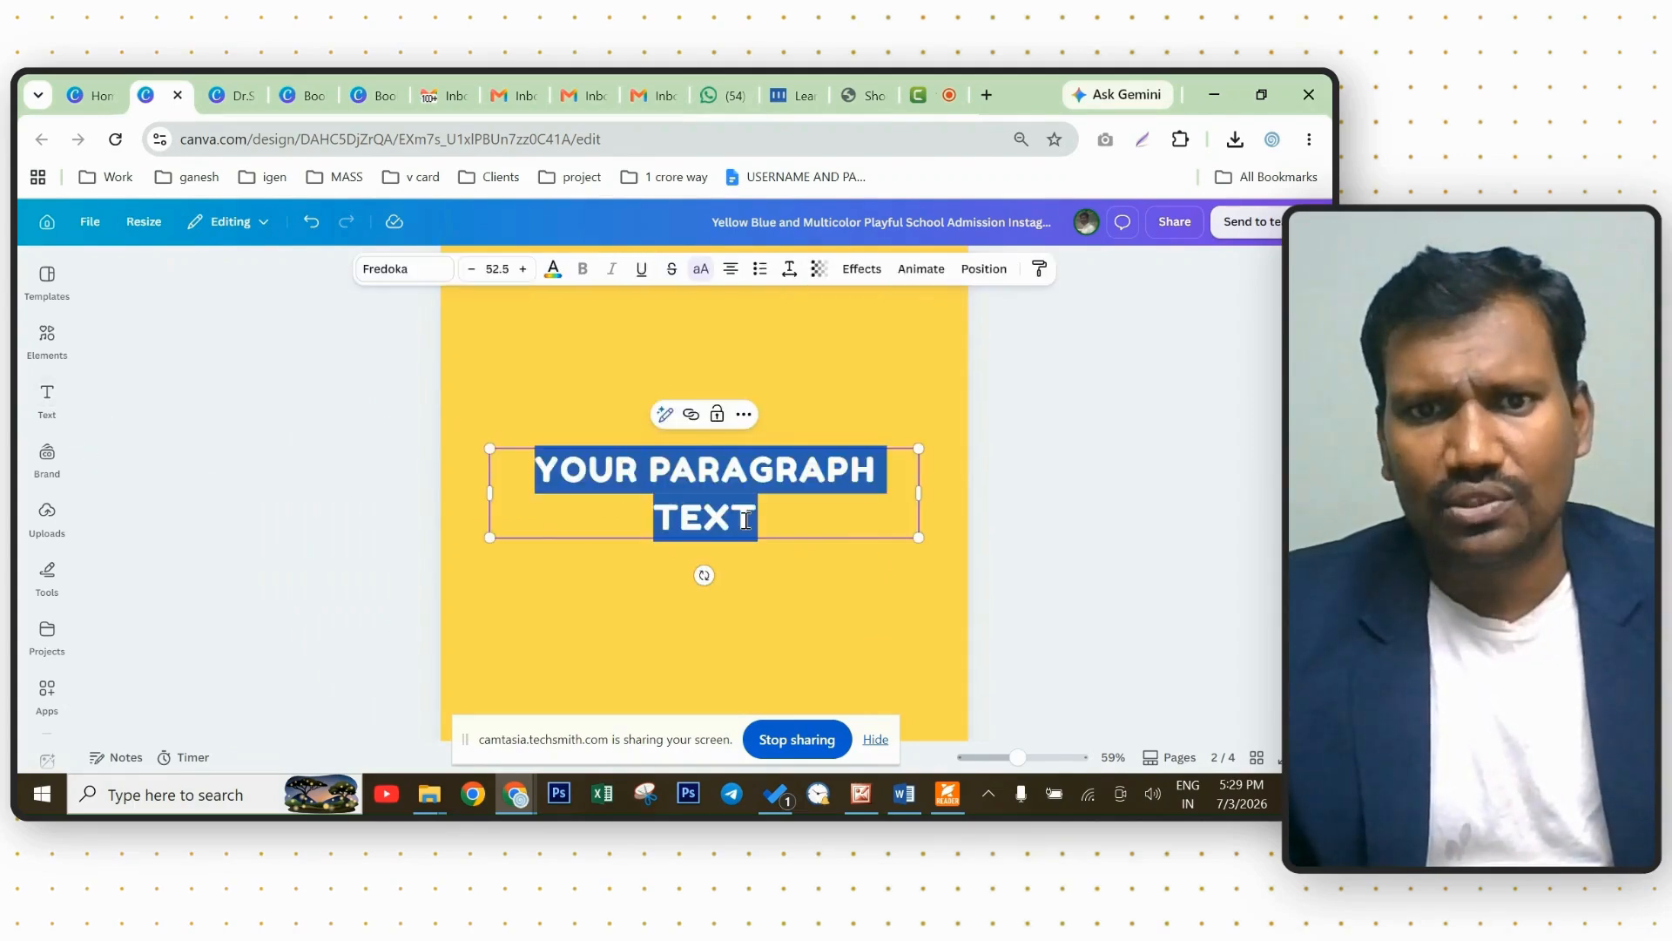
text(GANESH)
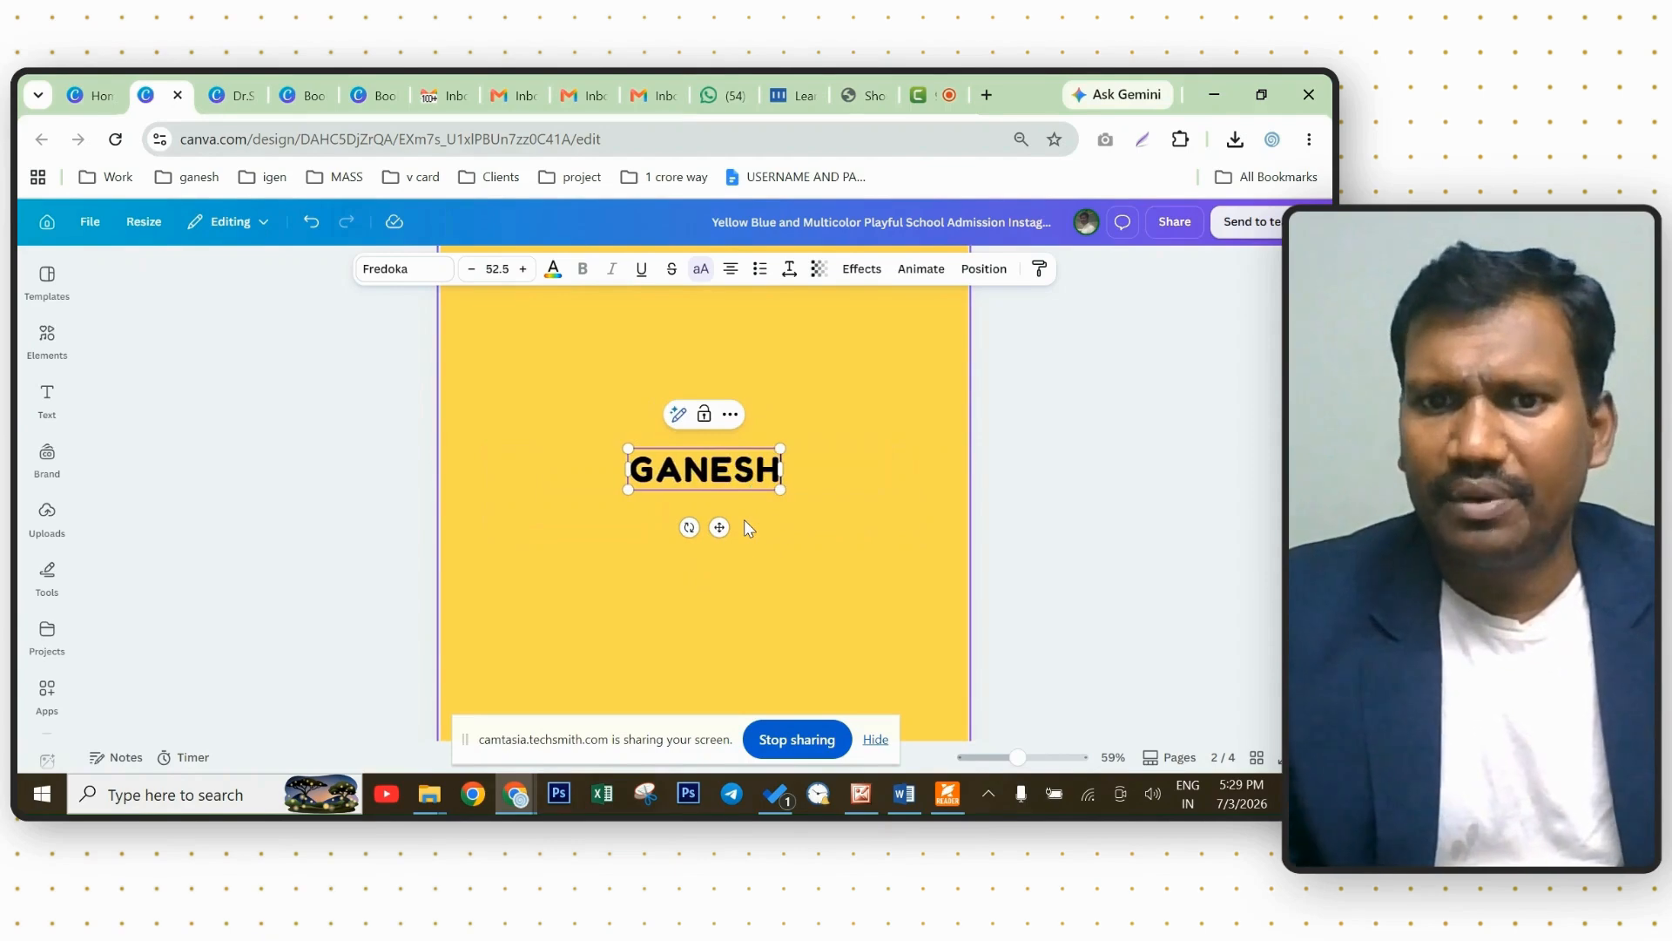
click(843, 549)
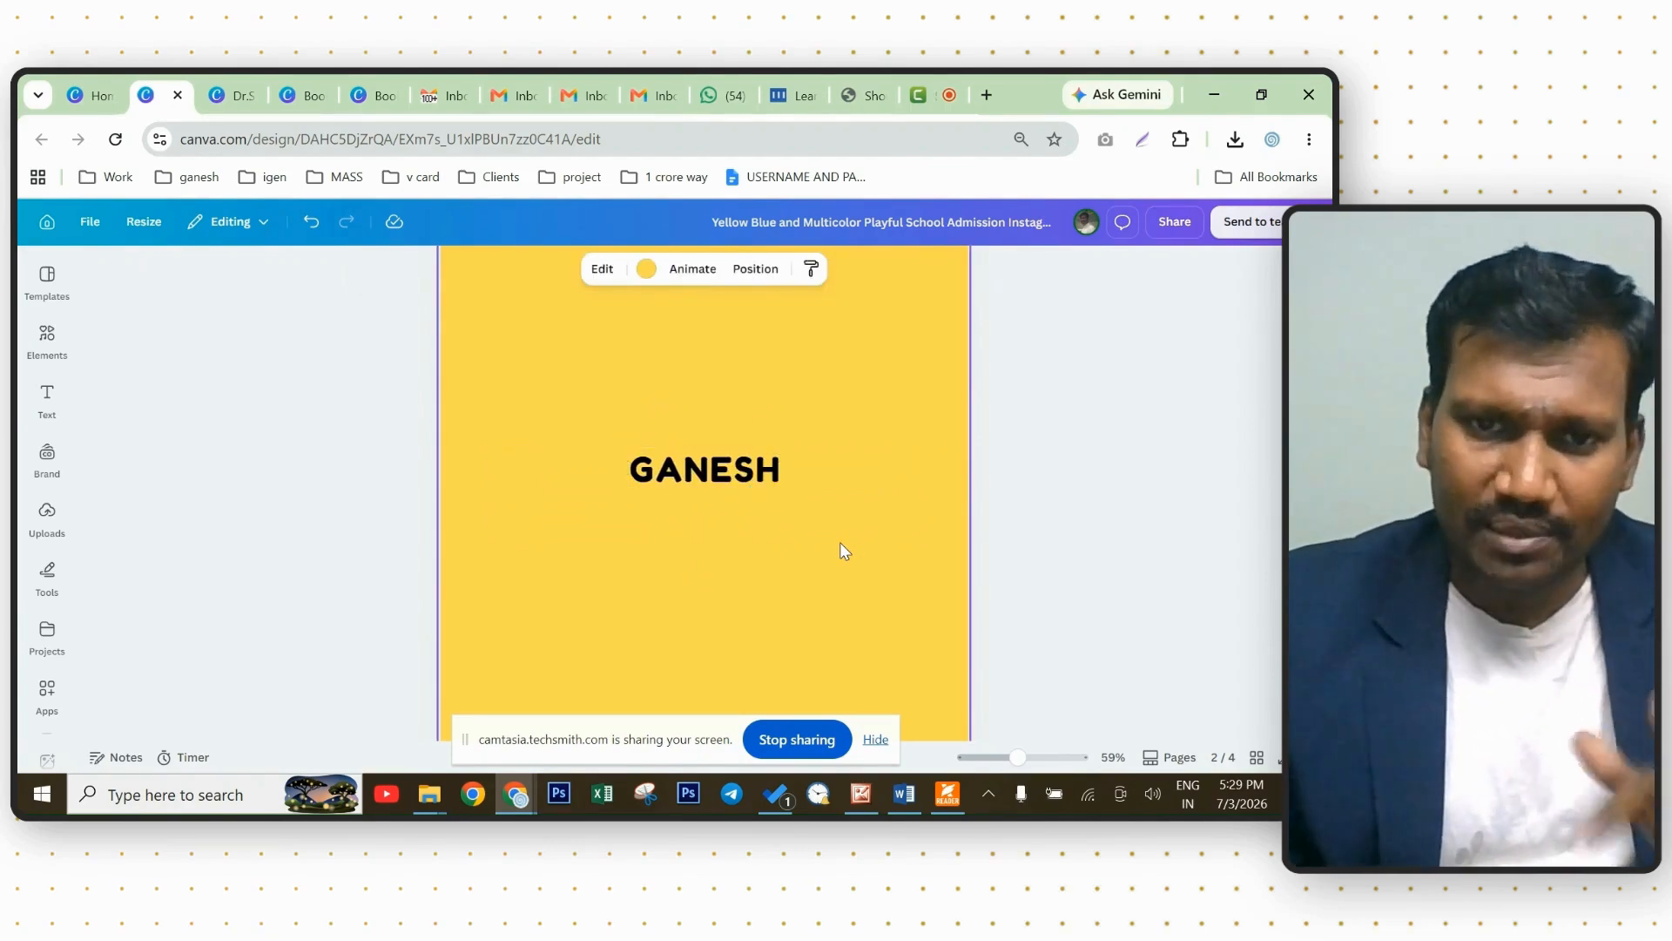
key(Escape)
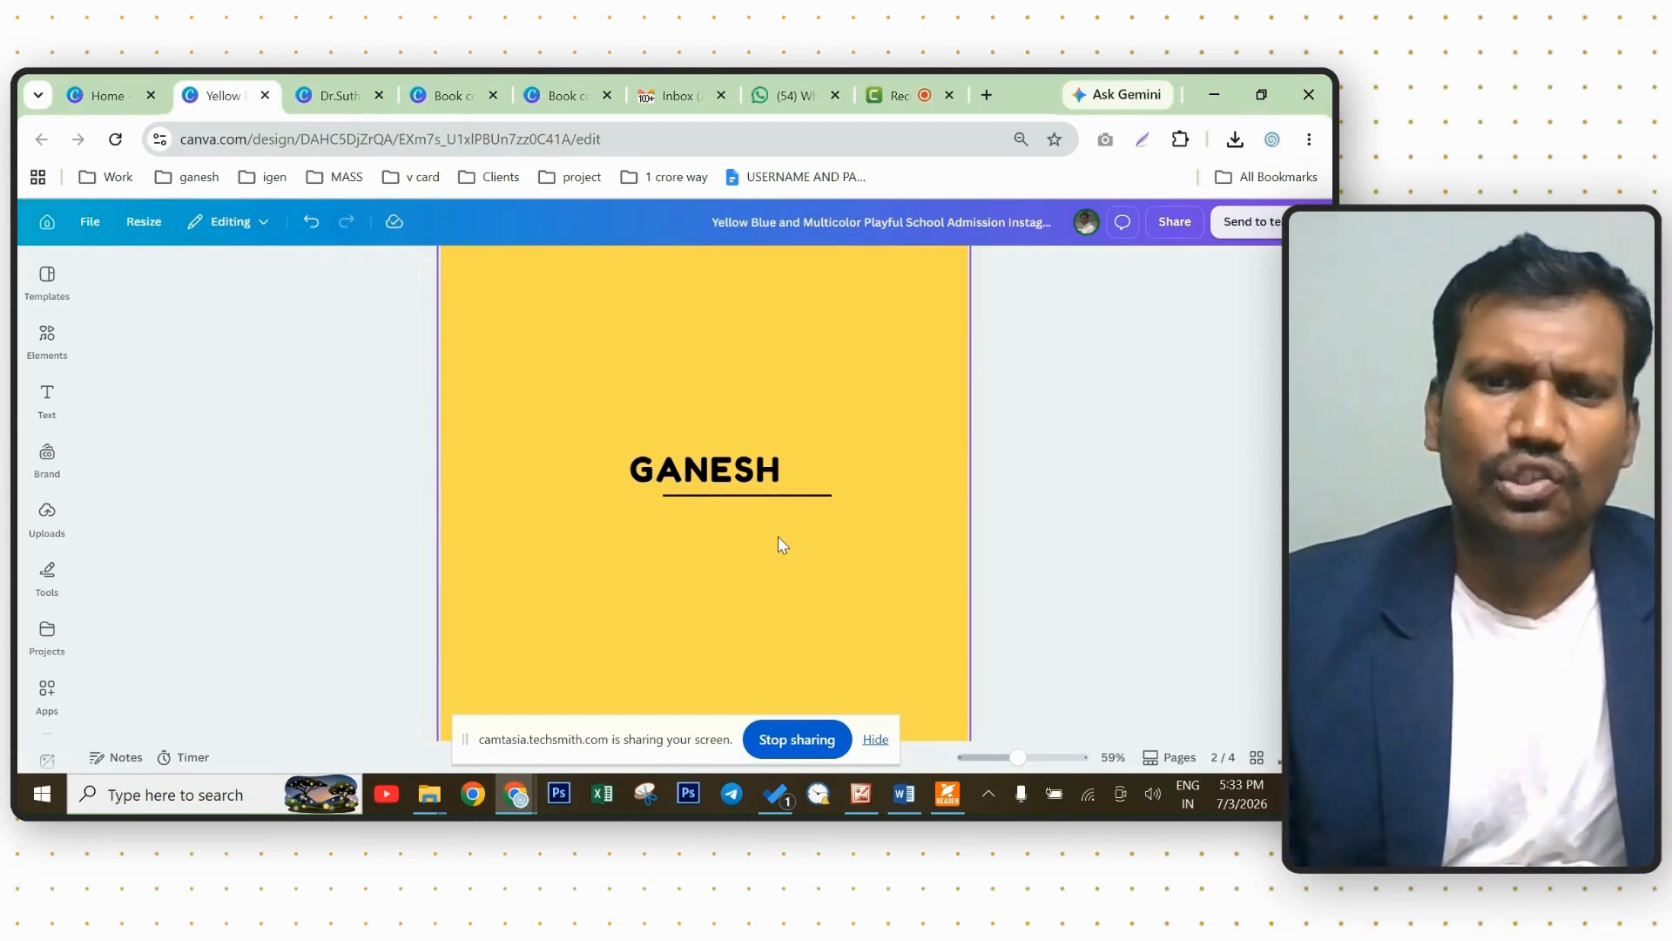
Add a rectangle shape to page 2, alongside the name text and the line.
click(778, 546)
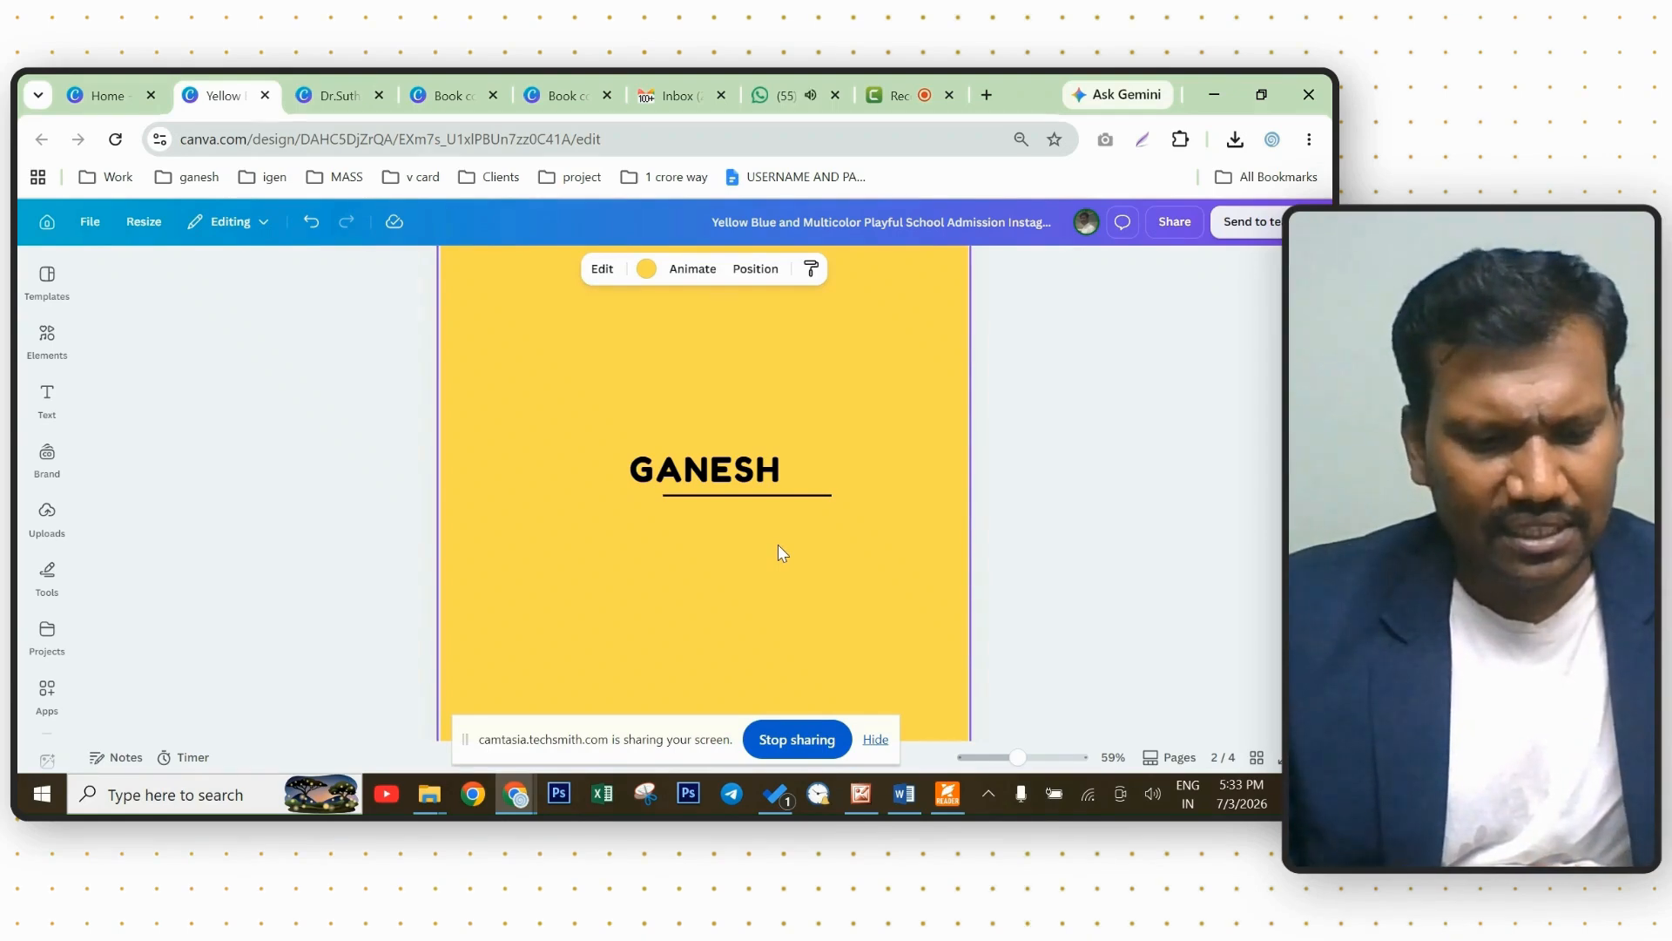
key(r)
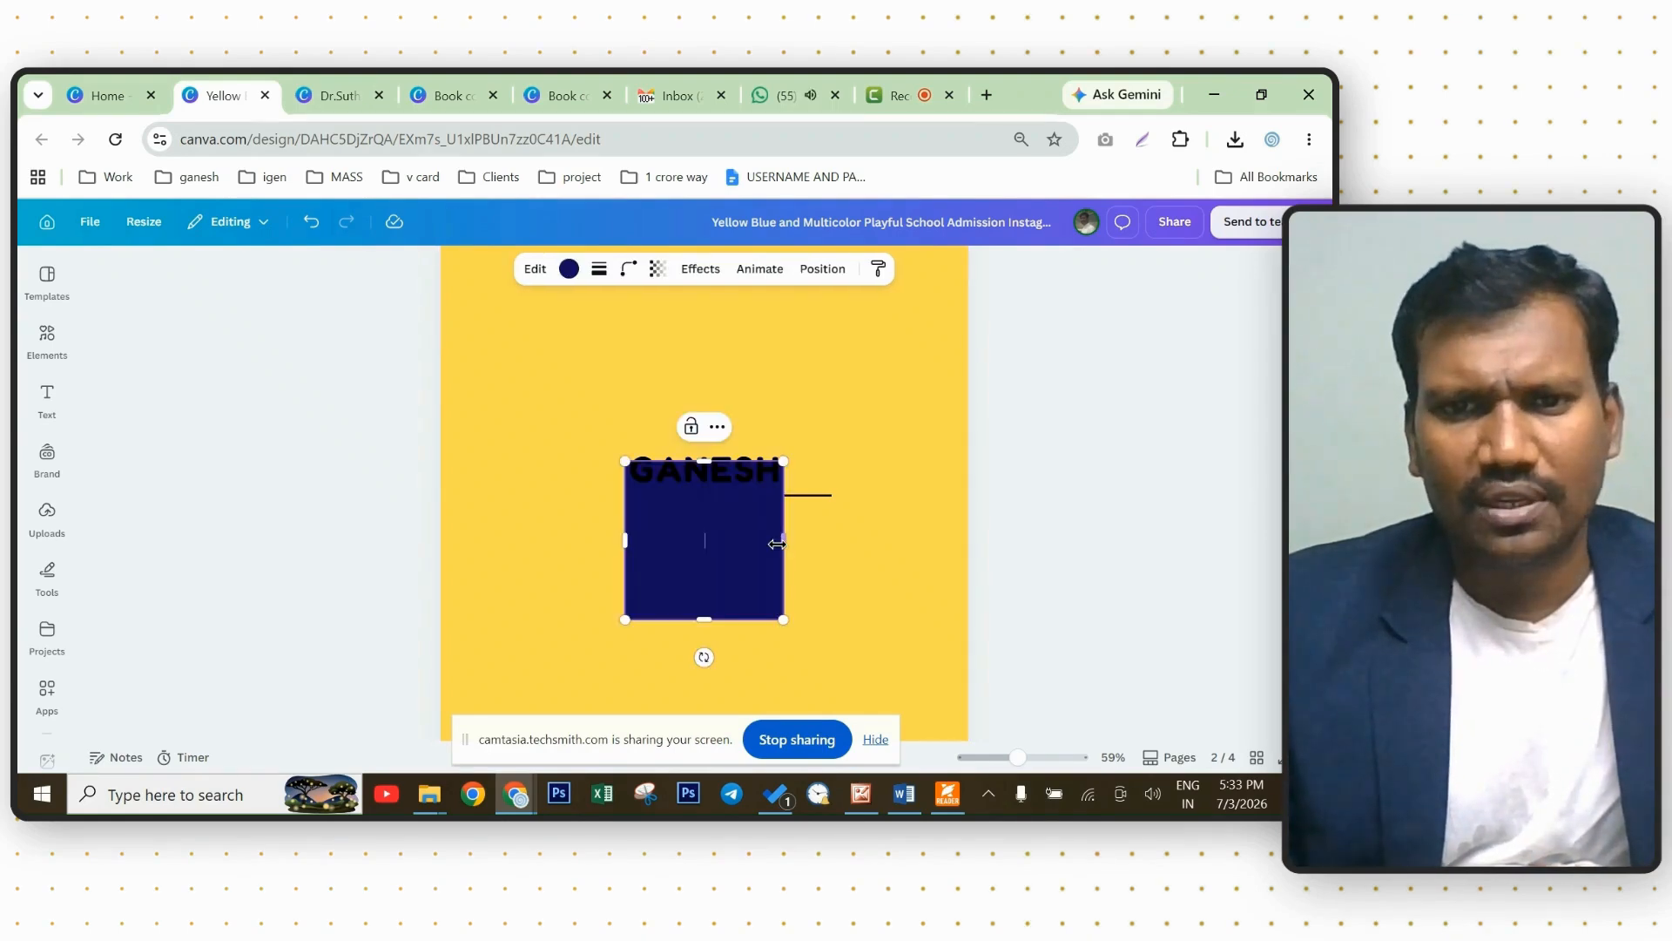
Move the navy square up and to the left on page 2 and widen it into a rectangle spanning the name text.
click(817, 580)
drag(666, 561, 546, 476)
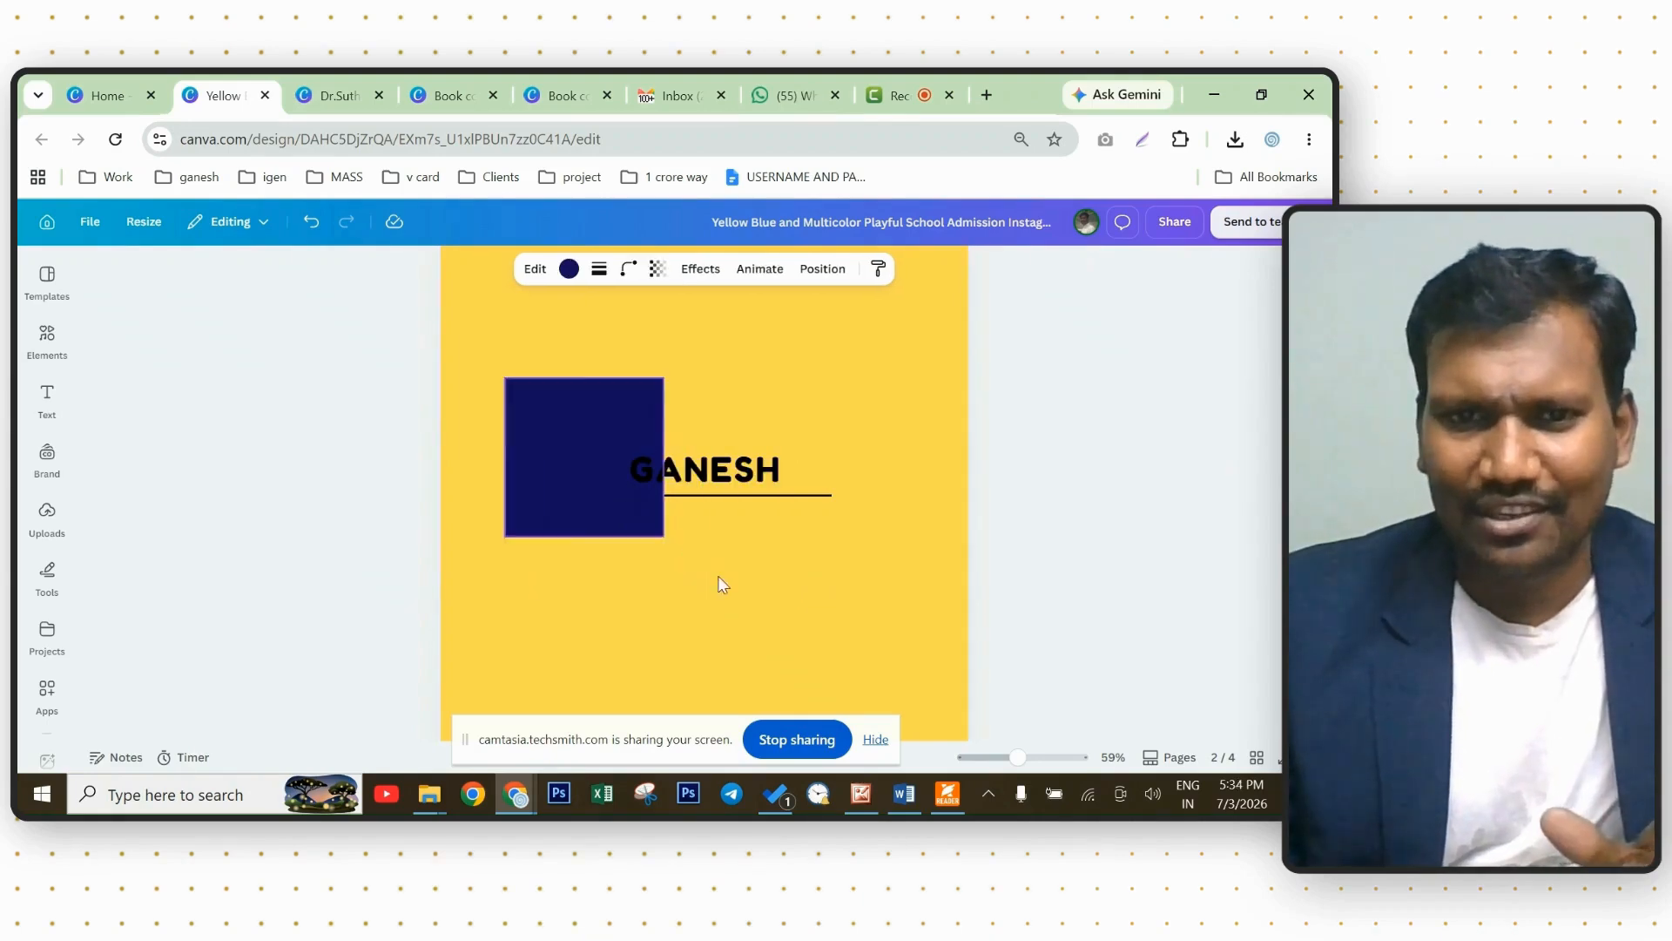
drag(664, 455, 823, 458)
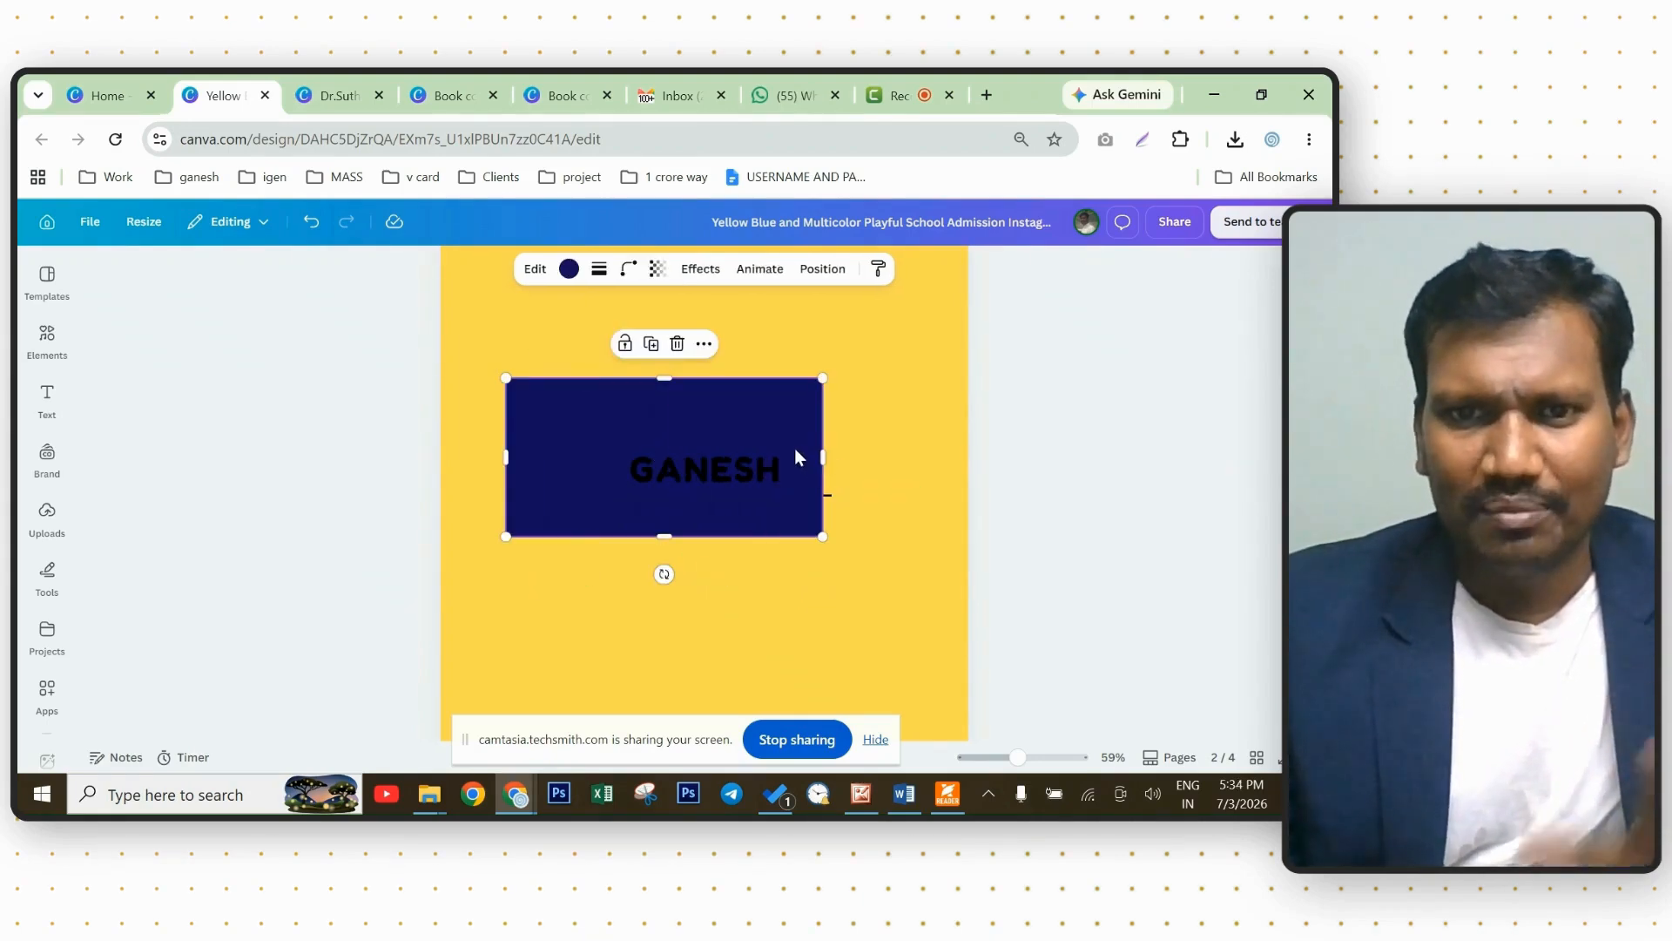
Remove the rectangle's fill colour, give it a solid outline and deselect it.
click(566, 273)
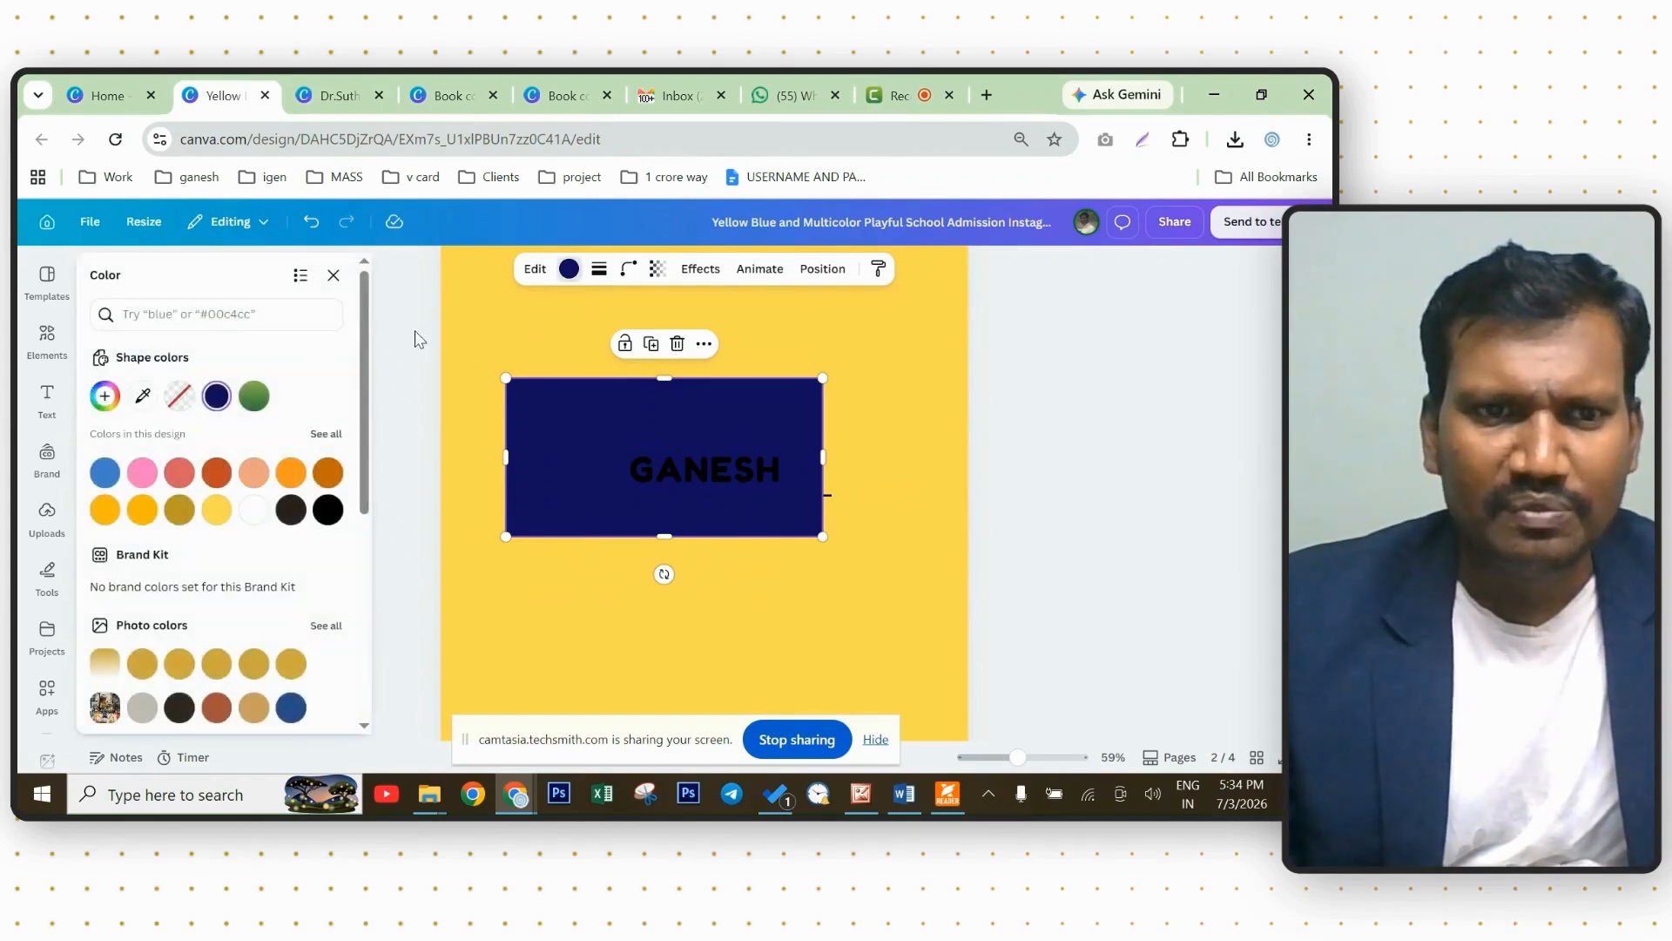
click(178, 396)
click(599, 270)
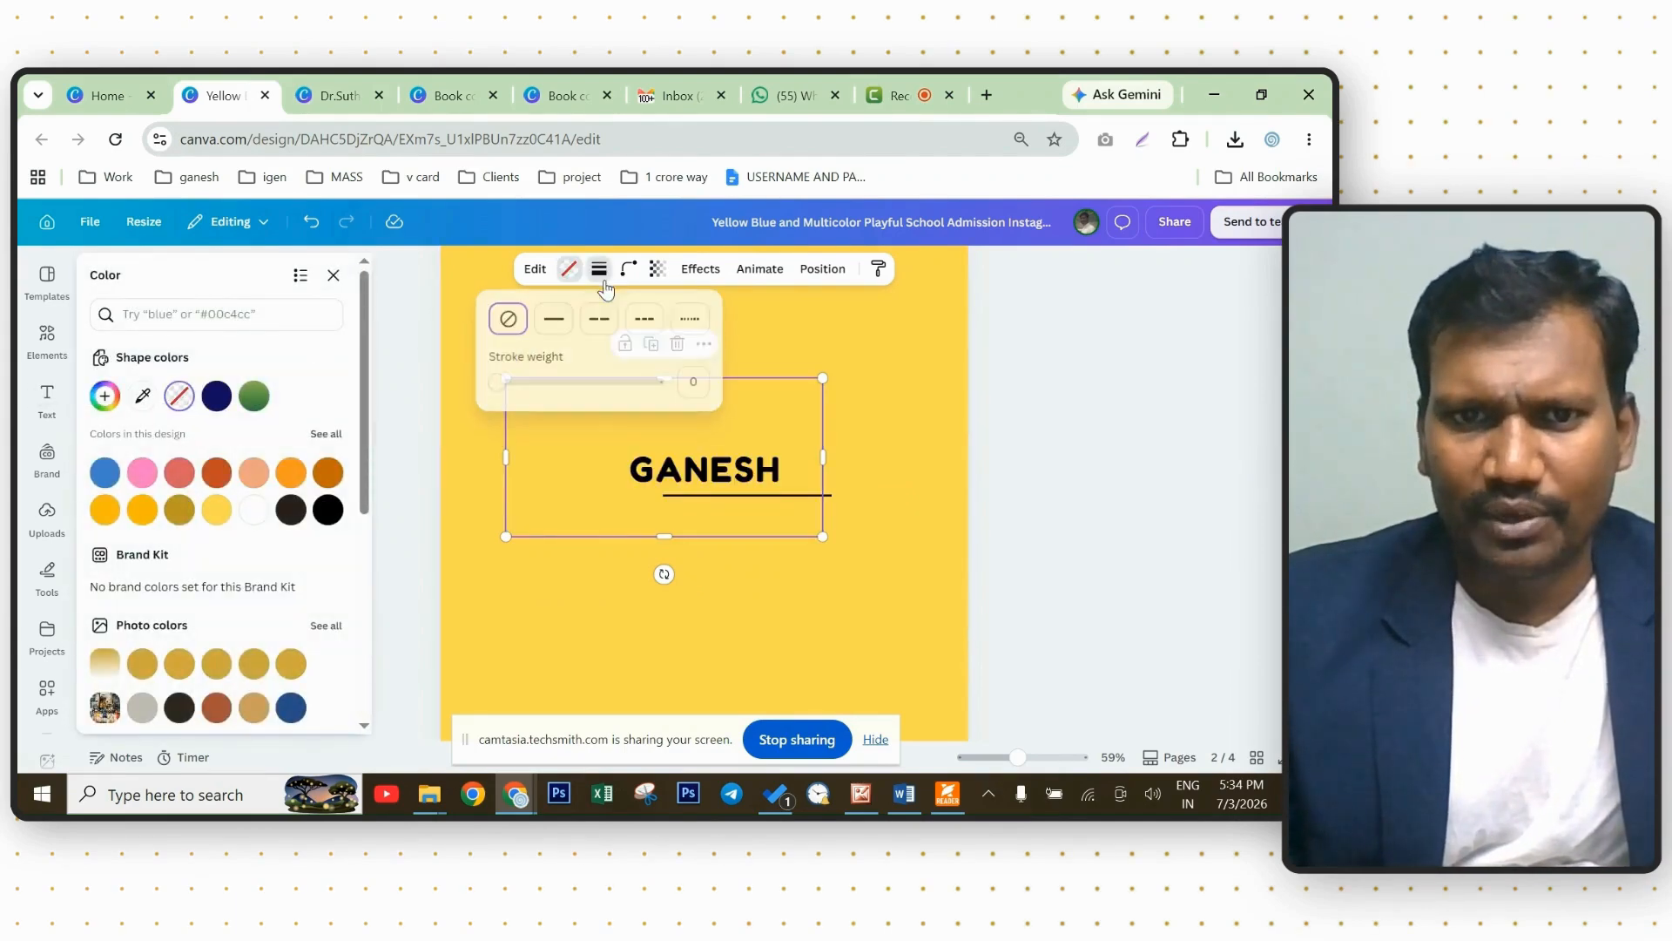
click(553, 318)
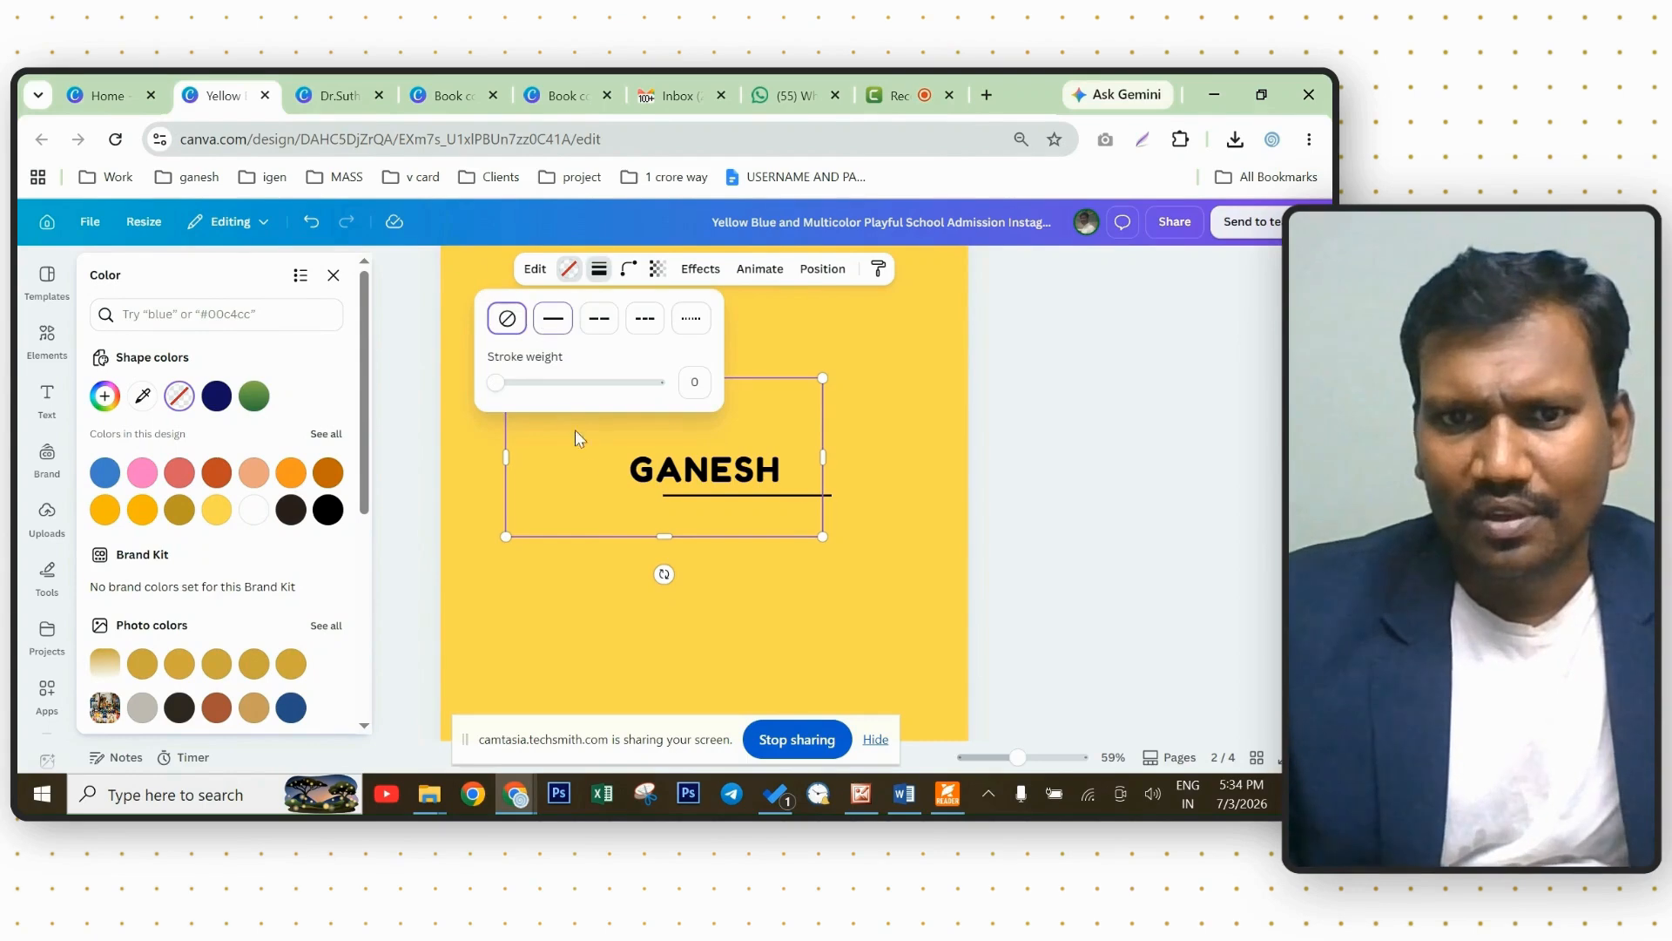
click(861, 616)
key(Escape)
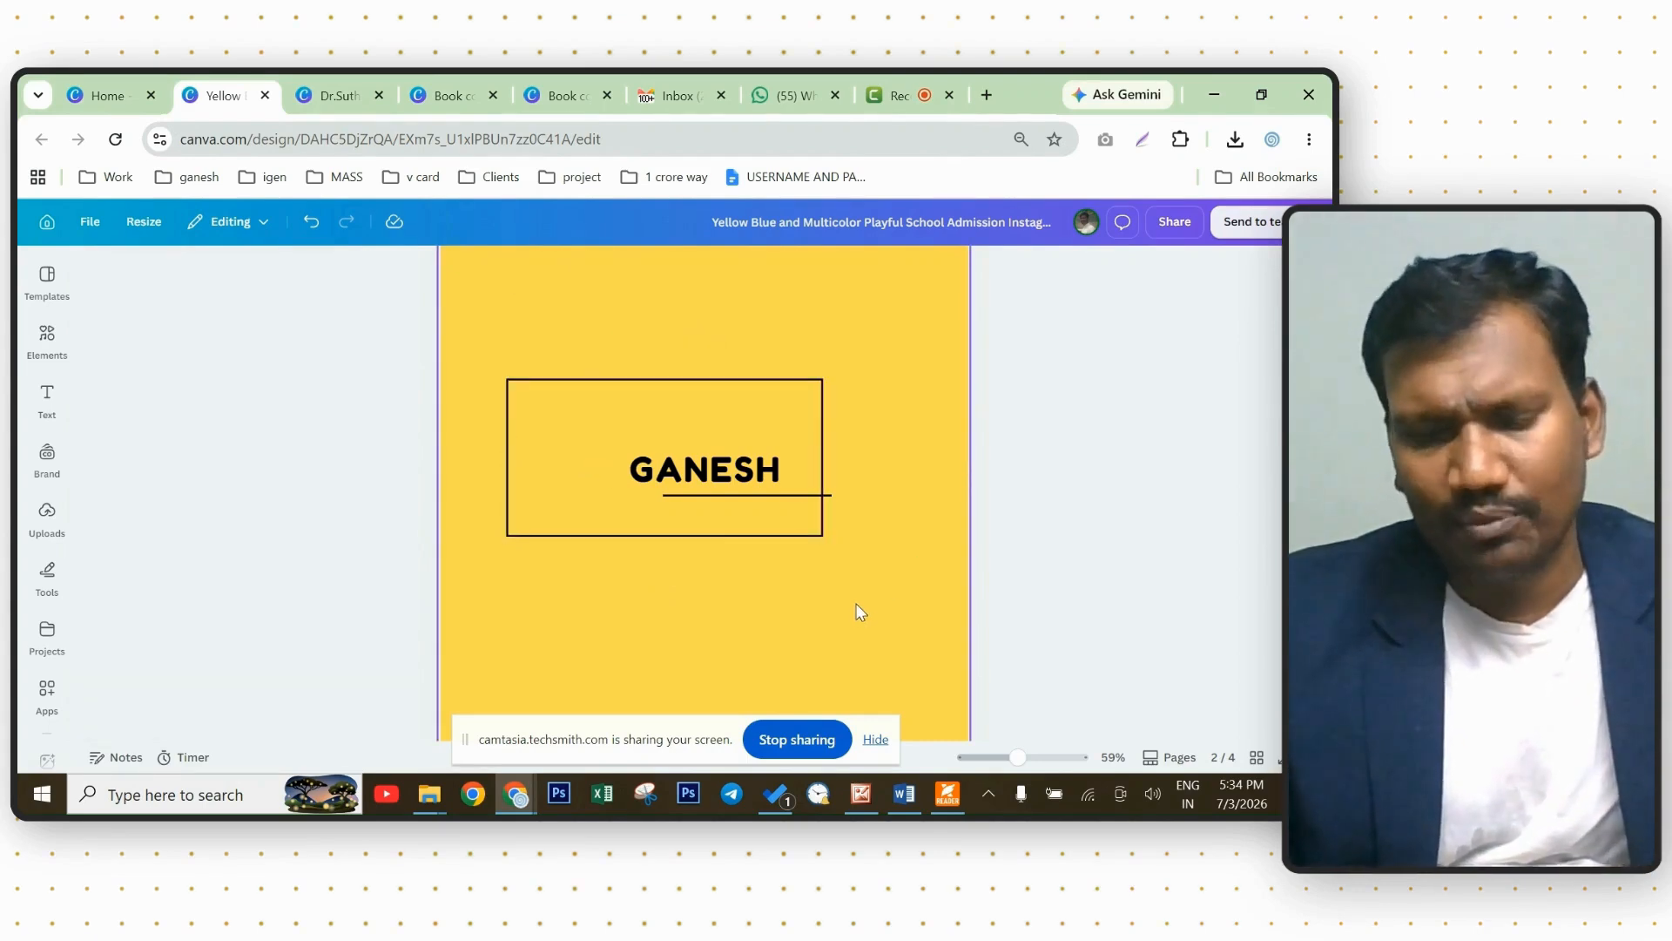
Add a circle shape to page 2, place it just below the outlined rectangle and deselect it.
key(c)
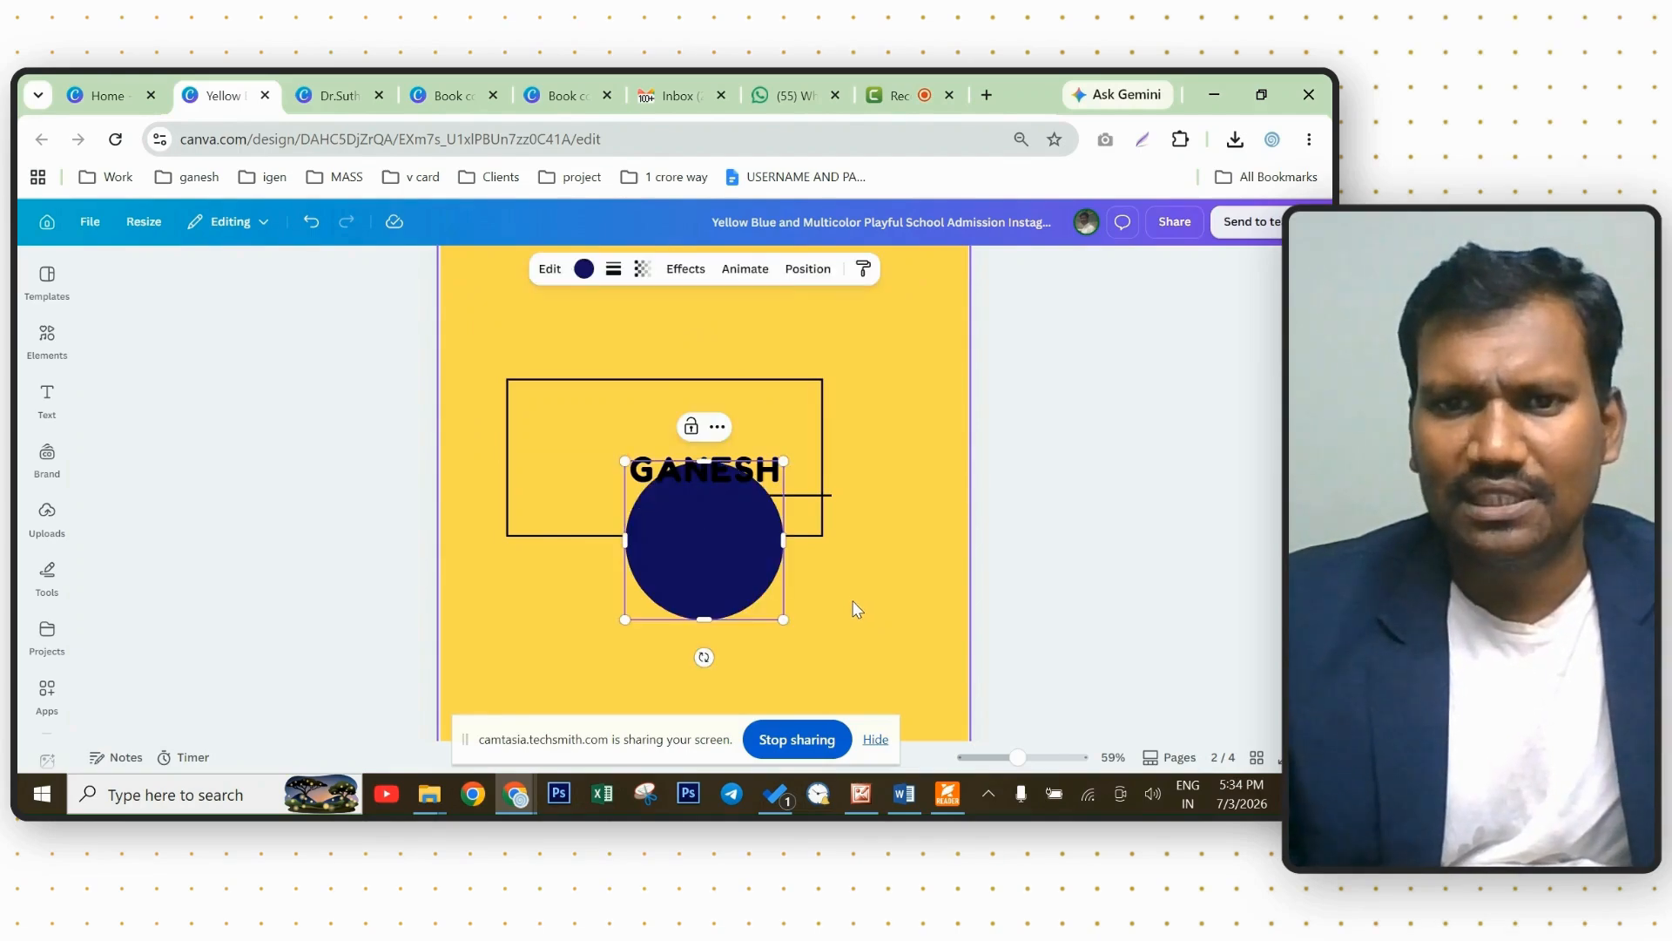
drag(694, 550, 646, 630)
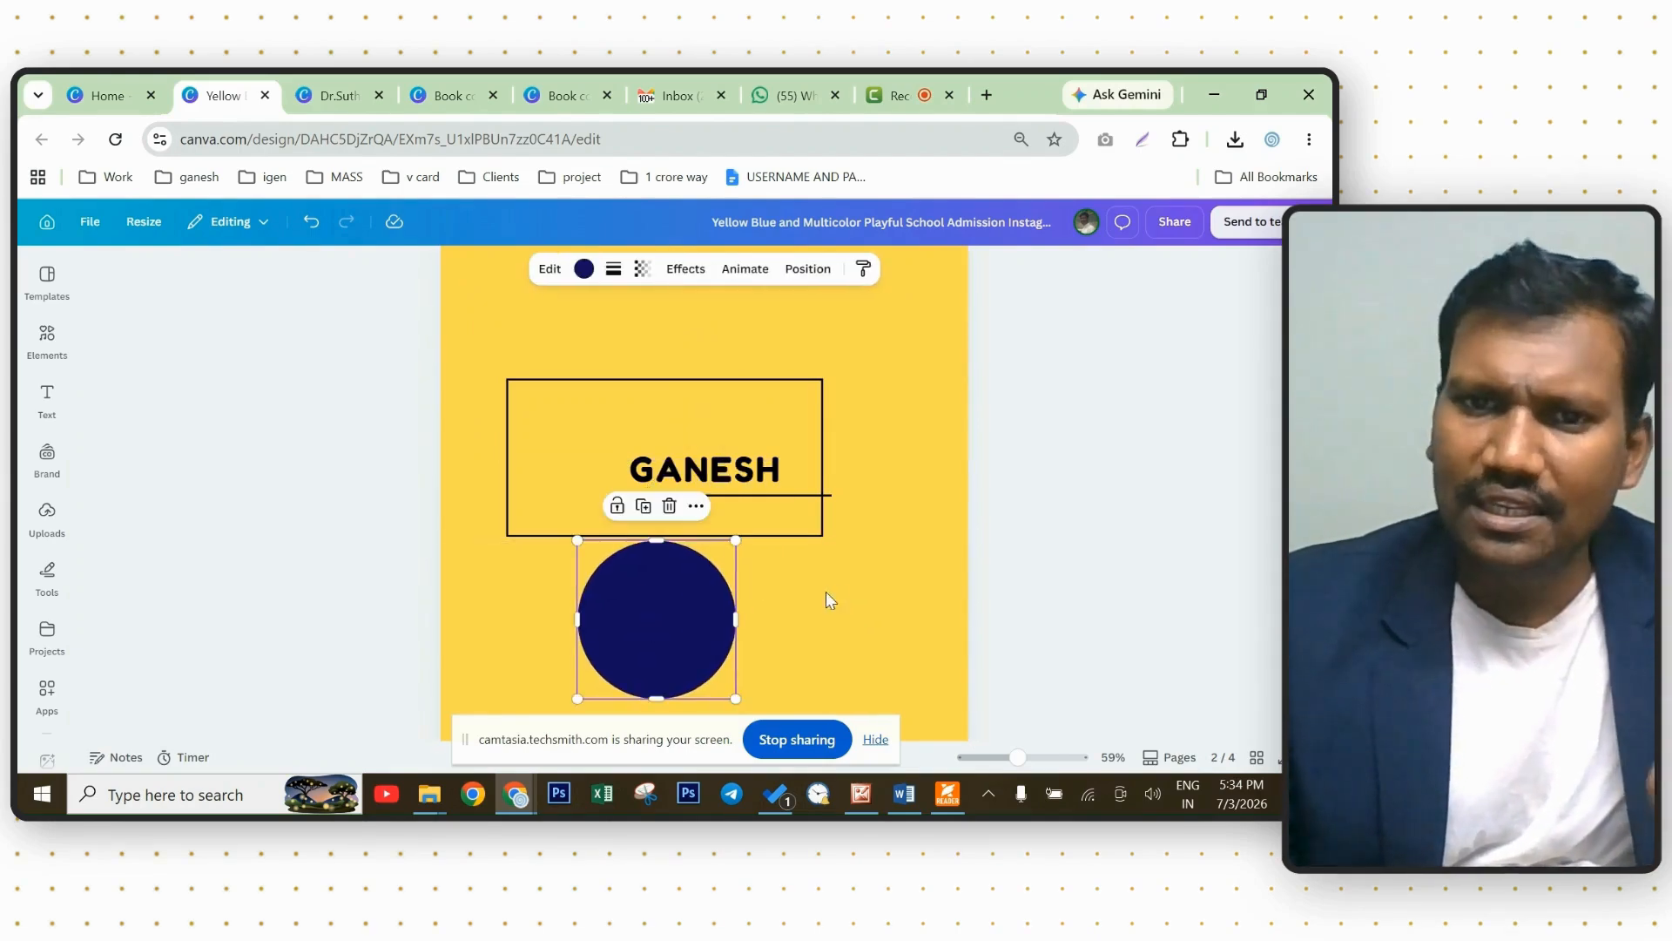
click(908, 608)
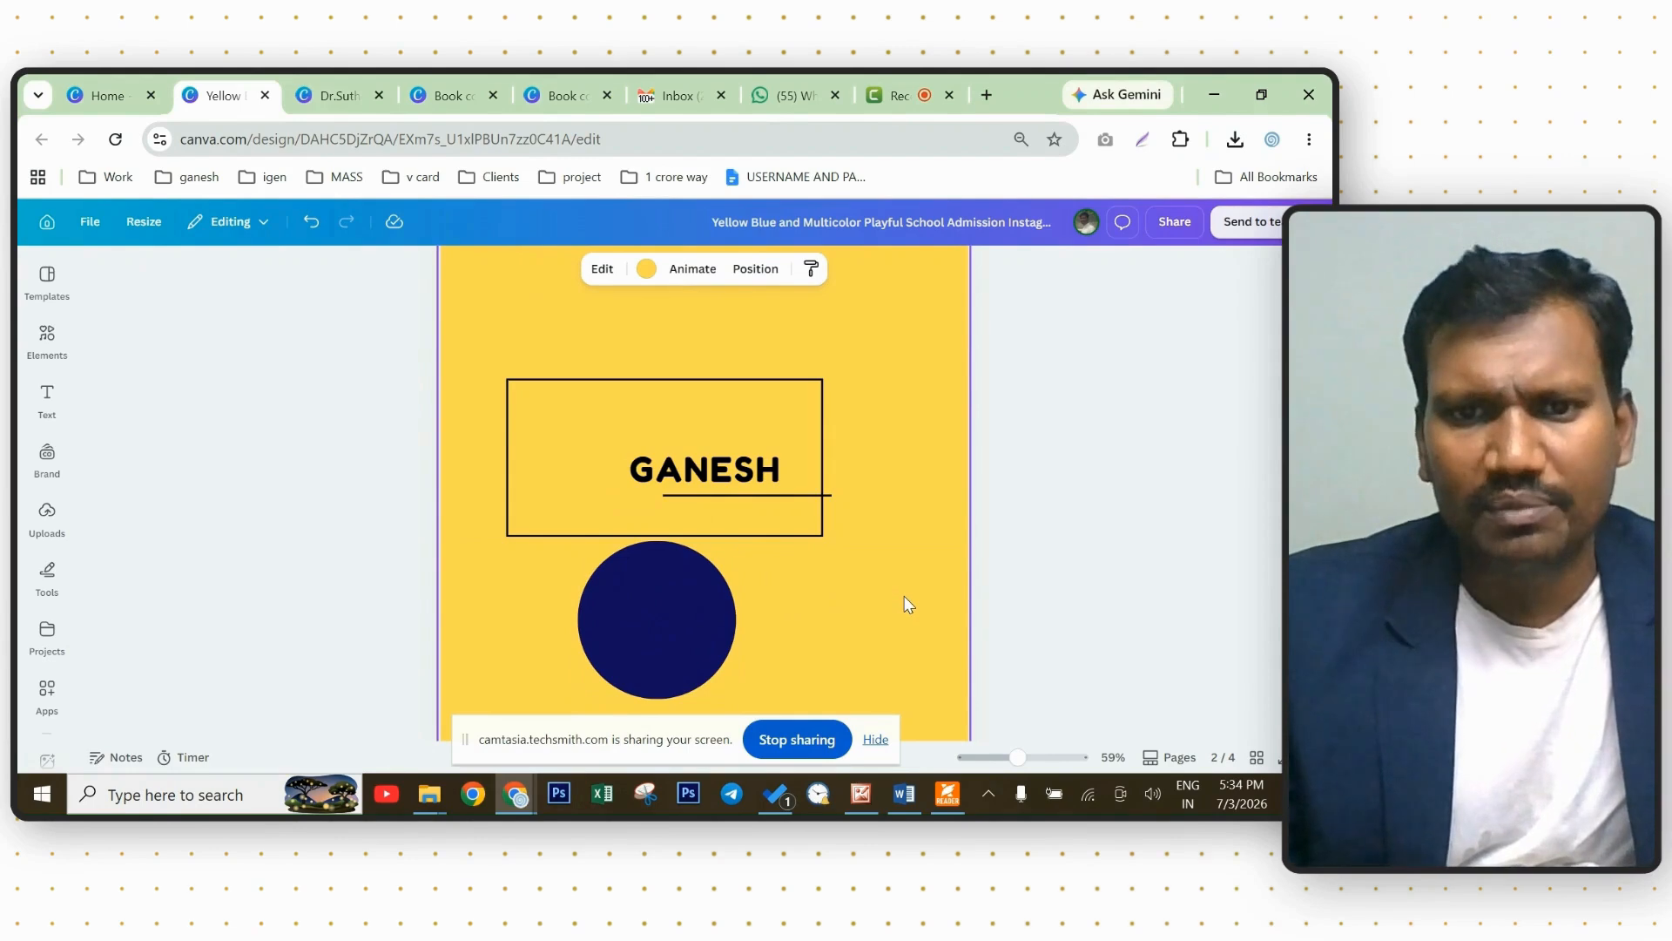
Add another line to page 2, duplicate it seven times into a staggered stack across the circle and deselect it.
key(l)
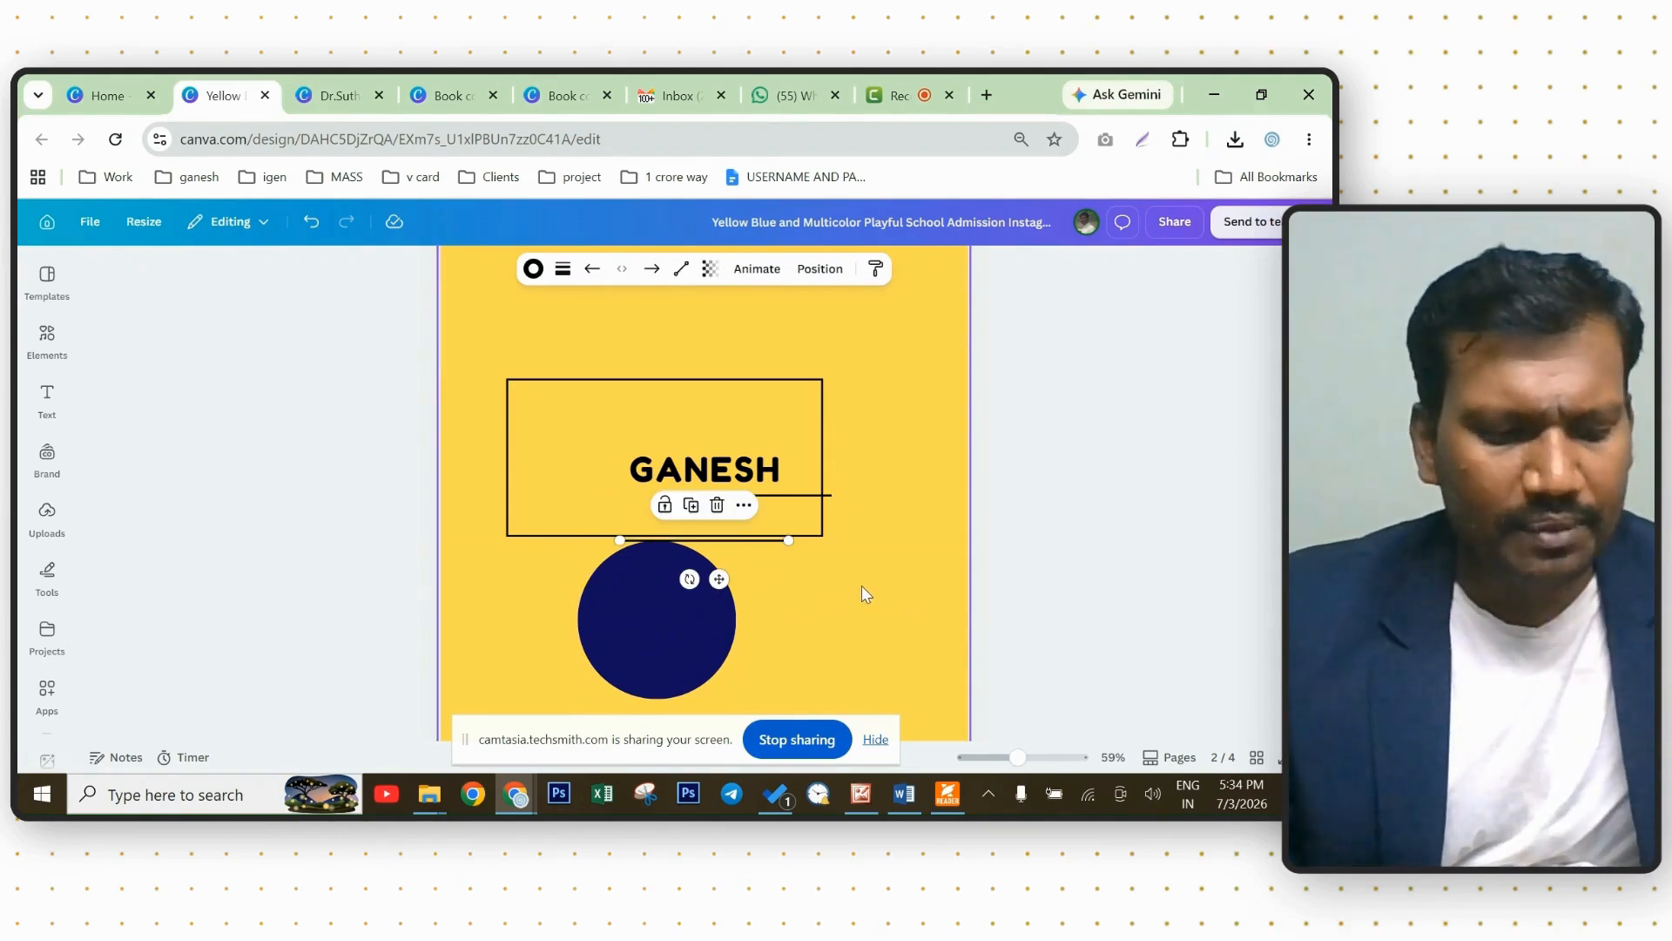
key(ctrl+d)
key(ctrl+d)
key(ctrl+d)
key(ctrl+d)
key(ctrl+d)
key(ctrl+d)
key(ctrl+d)
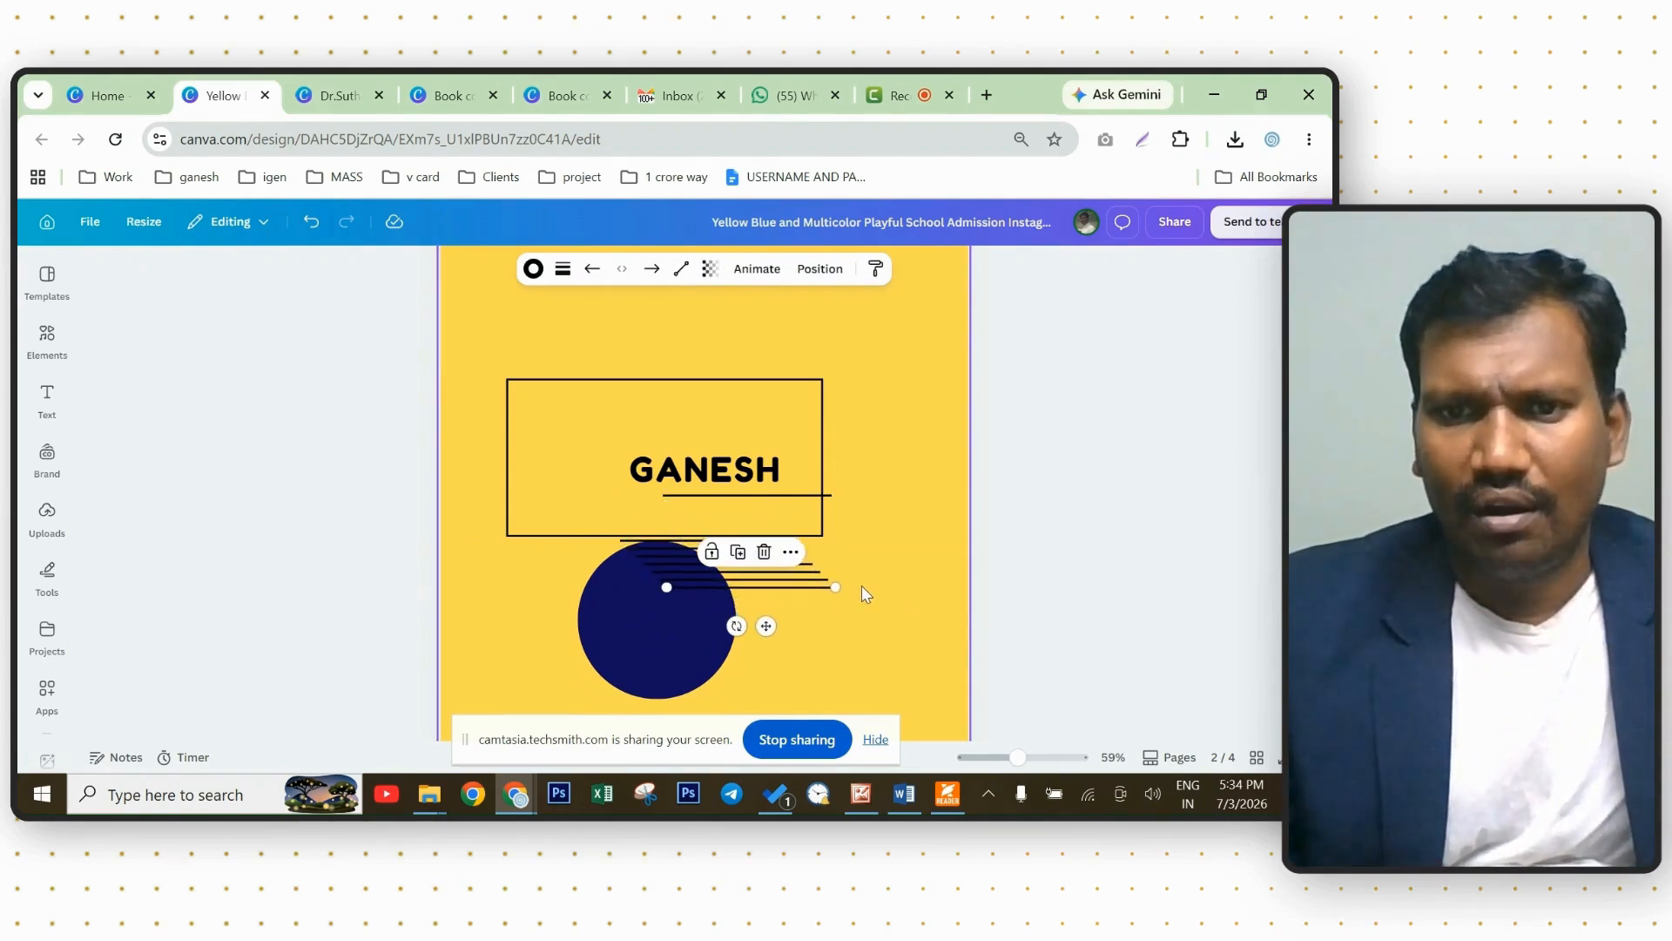
click(896, 614)
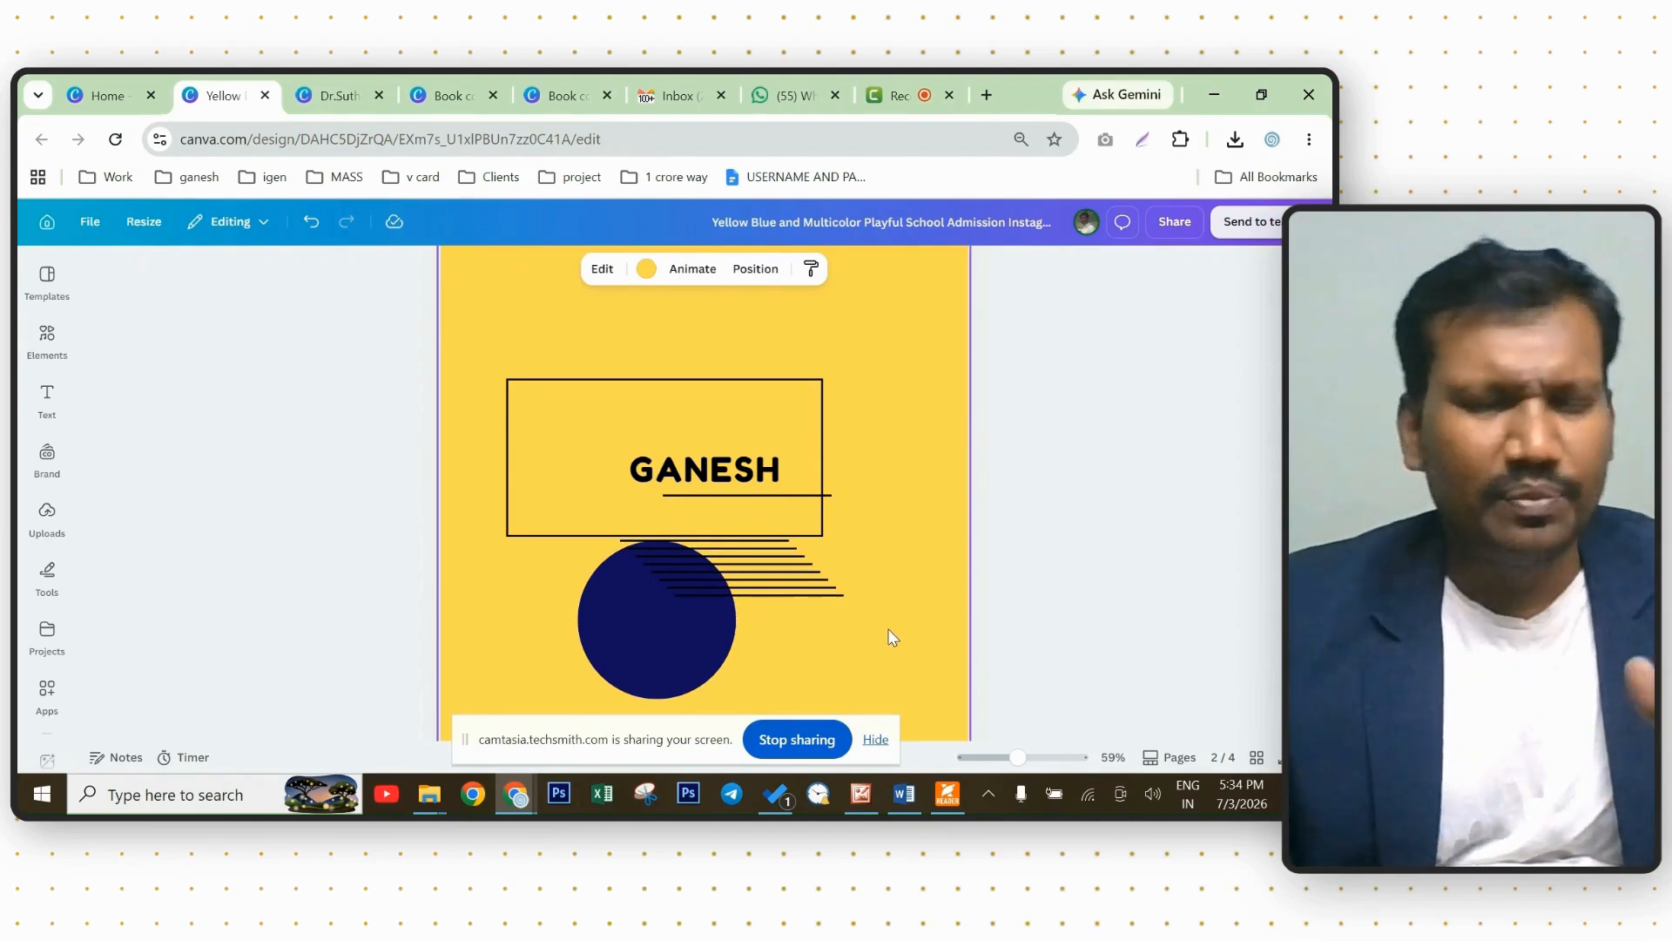